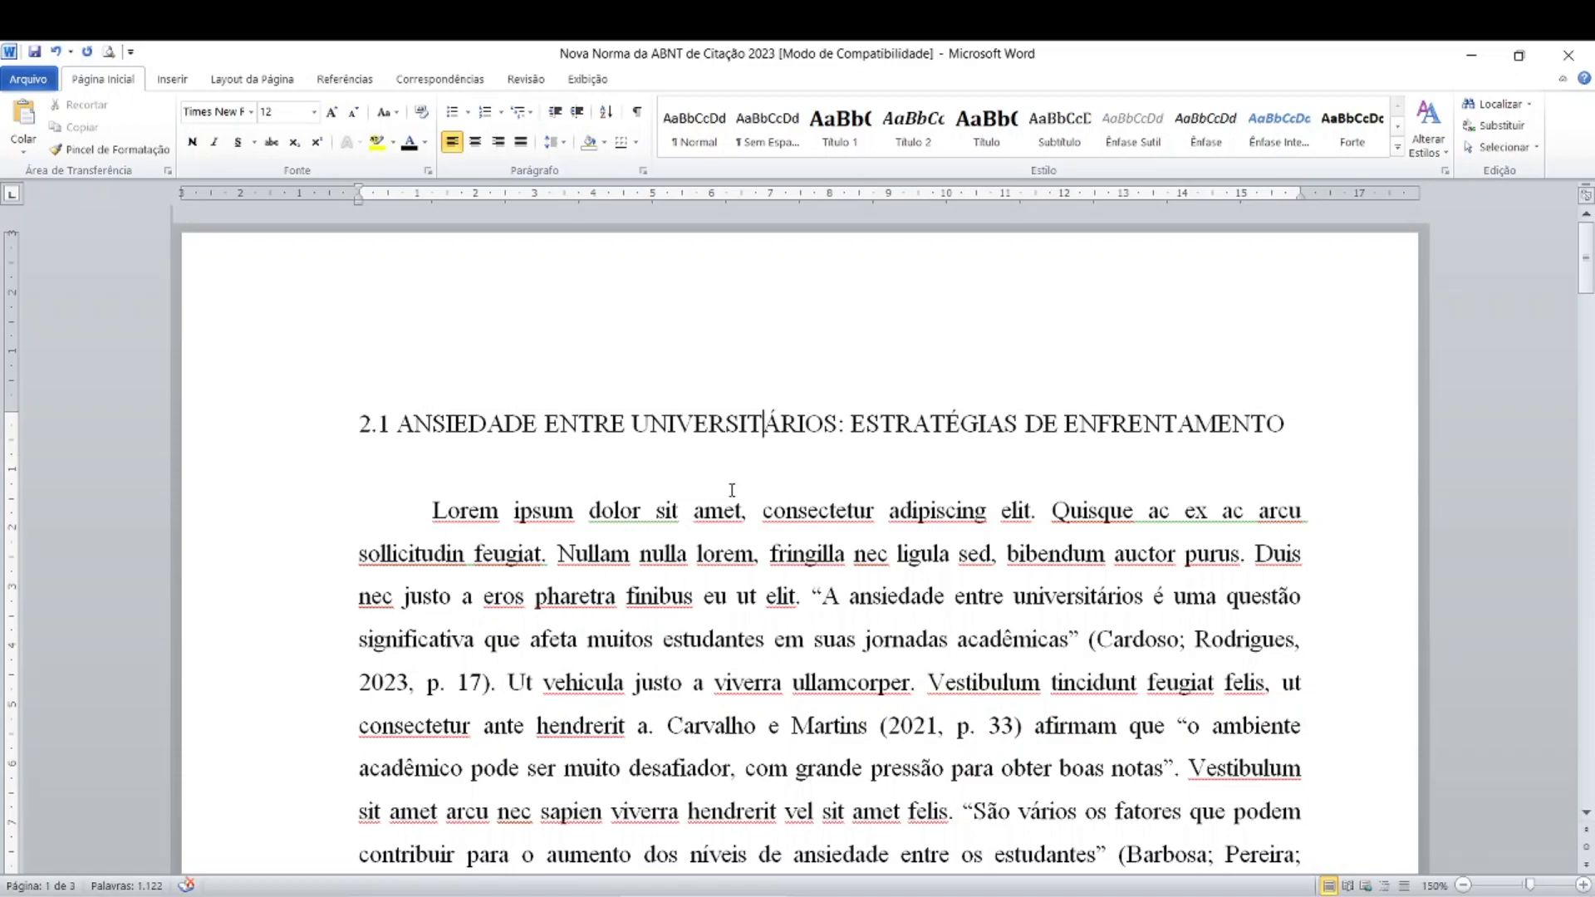
Review the section 2.1 heading and the quotations and citations in its opening paragraph.
scroll(732, 490, down, 1)
scroll(732, 490, down, 3)
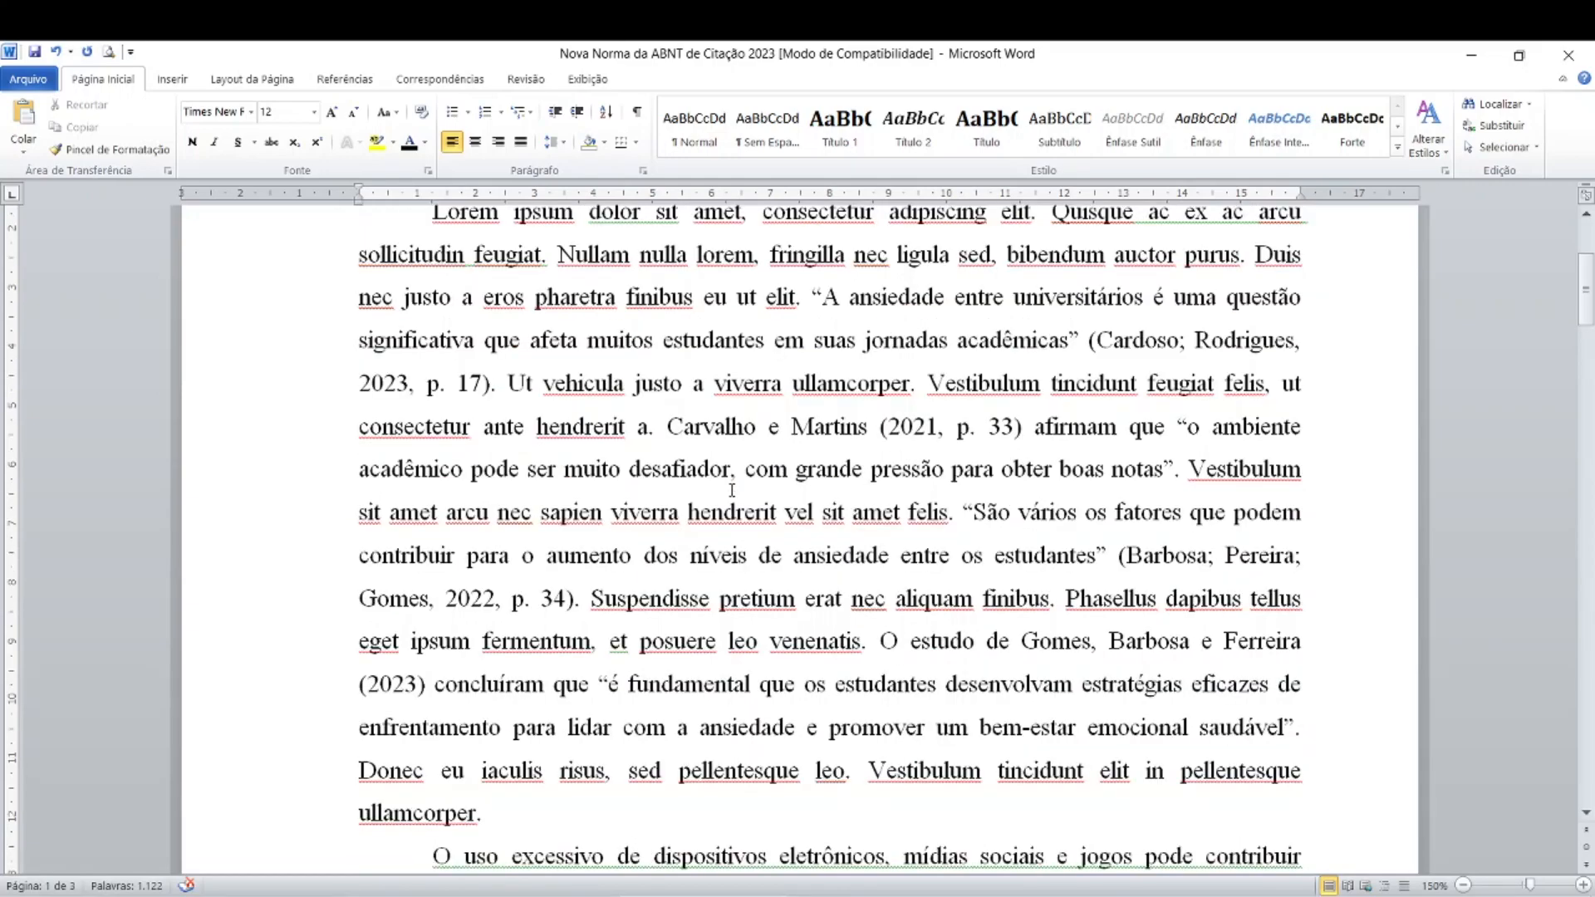
scroll(732, 490, up, 2)
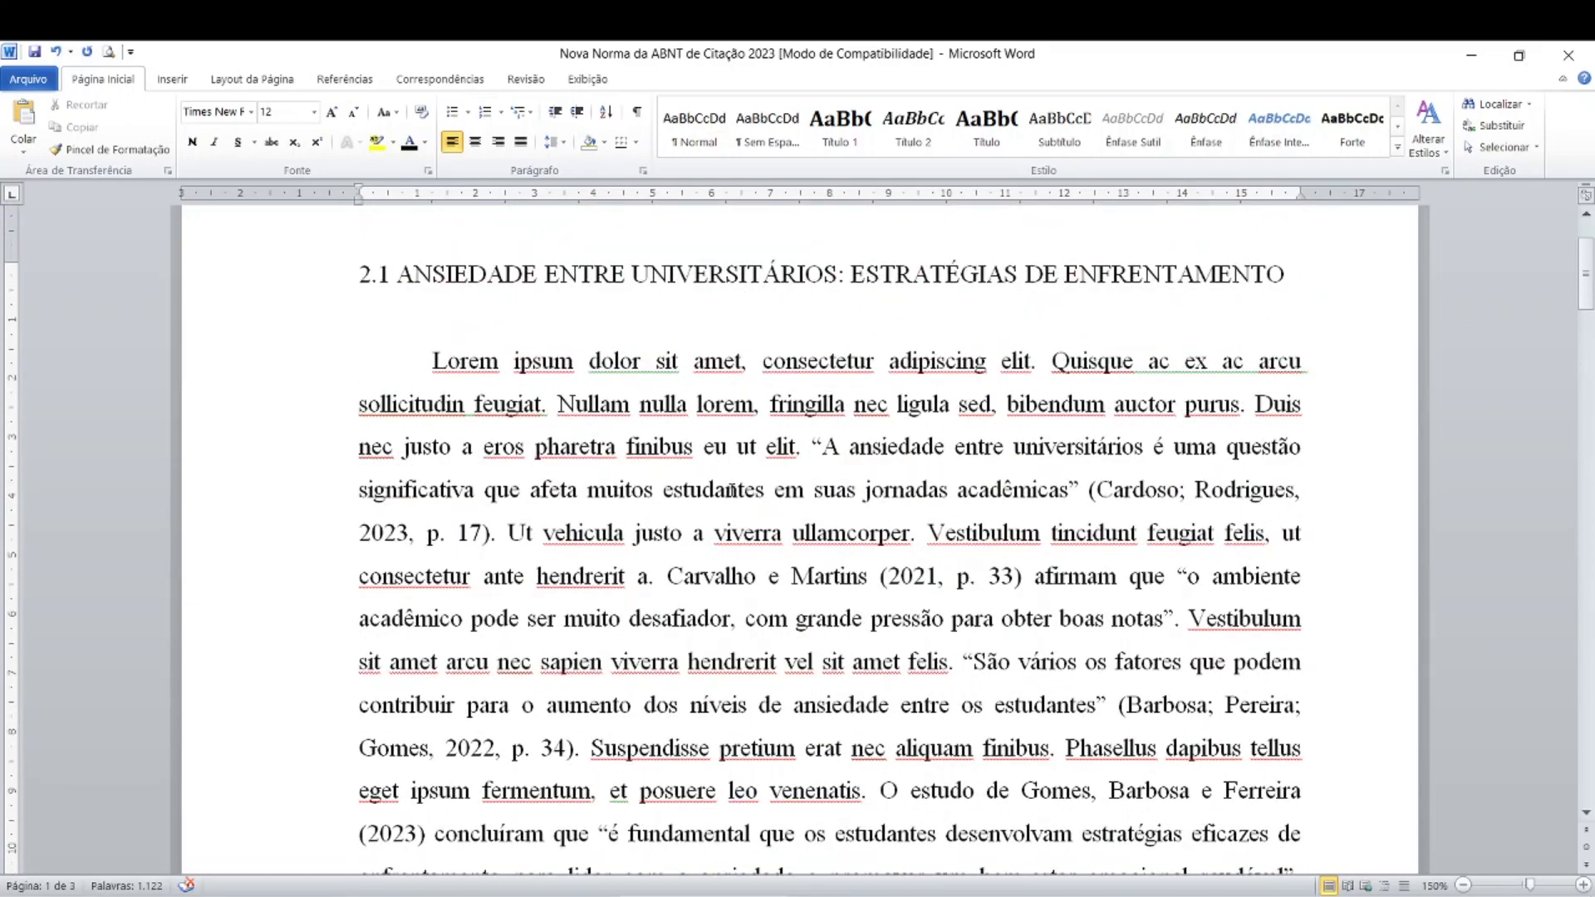
scroll(732, 490, up, 2)
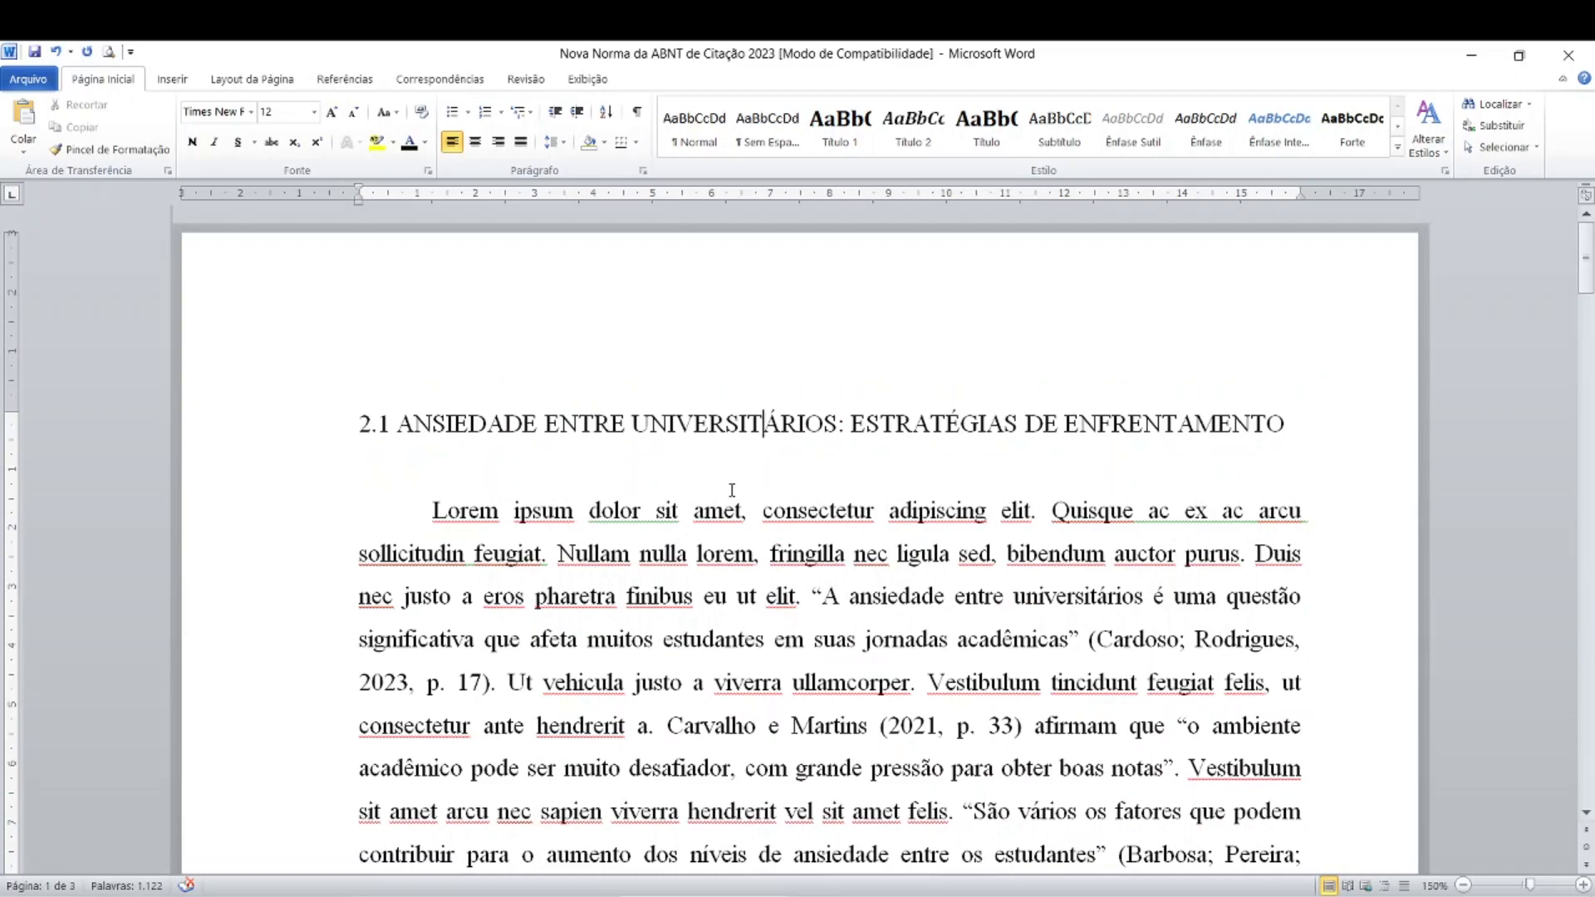
click(732, 490)
click(732, 490)
scroll(732, 490, down, 2)
key(ctrl)
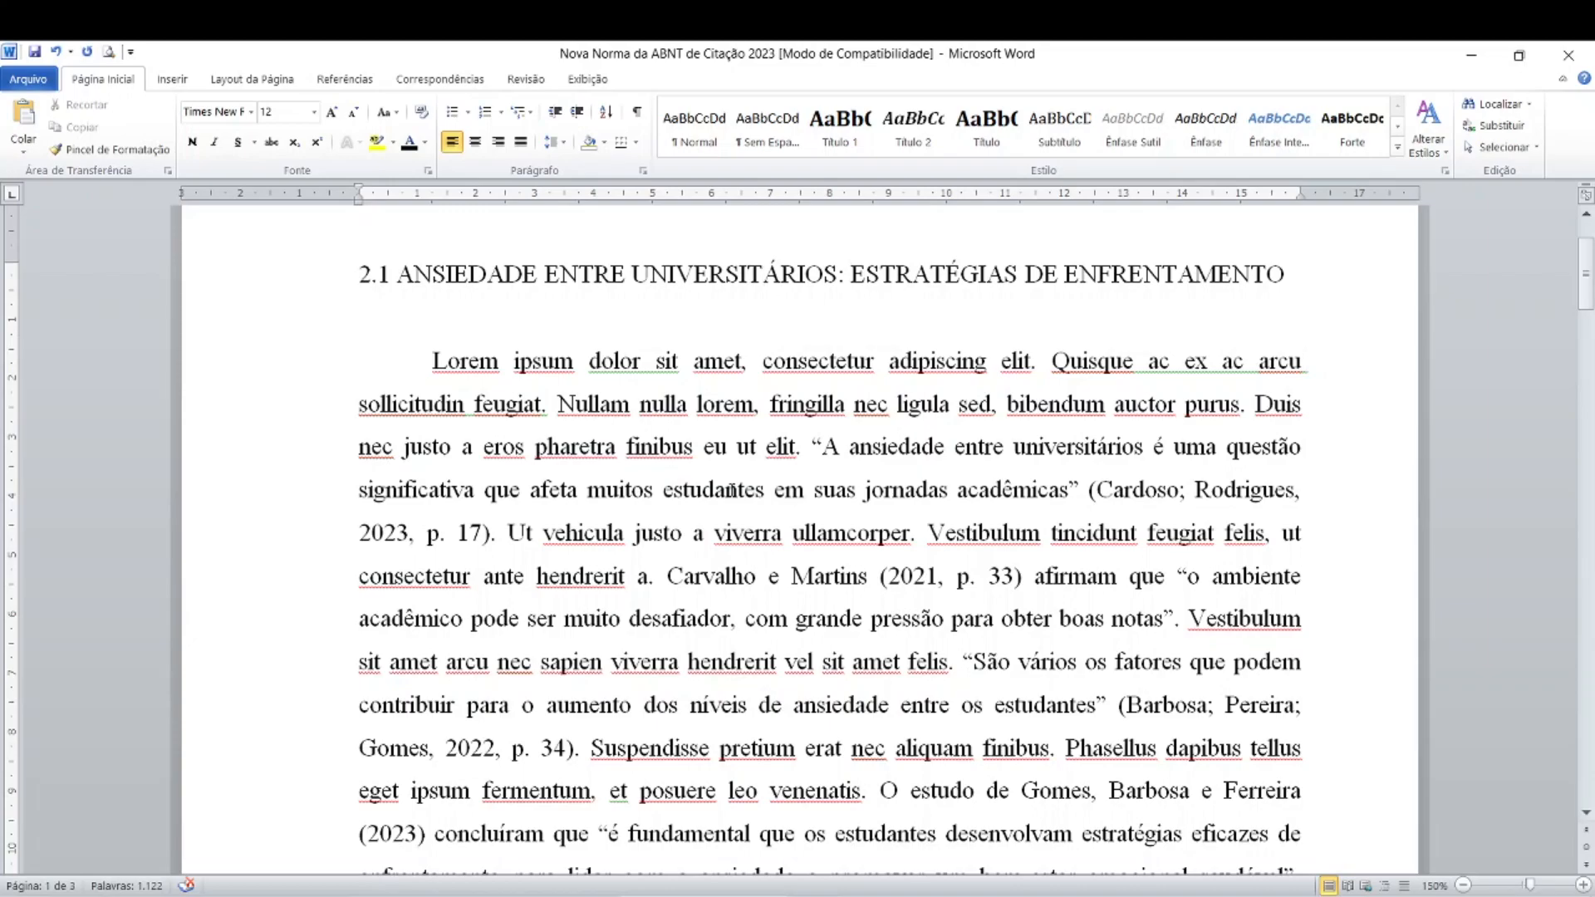
key(ctrl)
key(ctrl)
scroll(731, 491, down, 3)
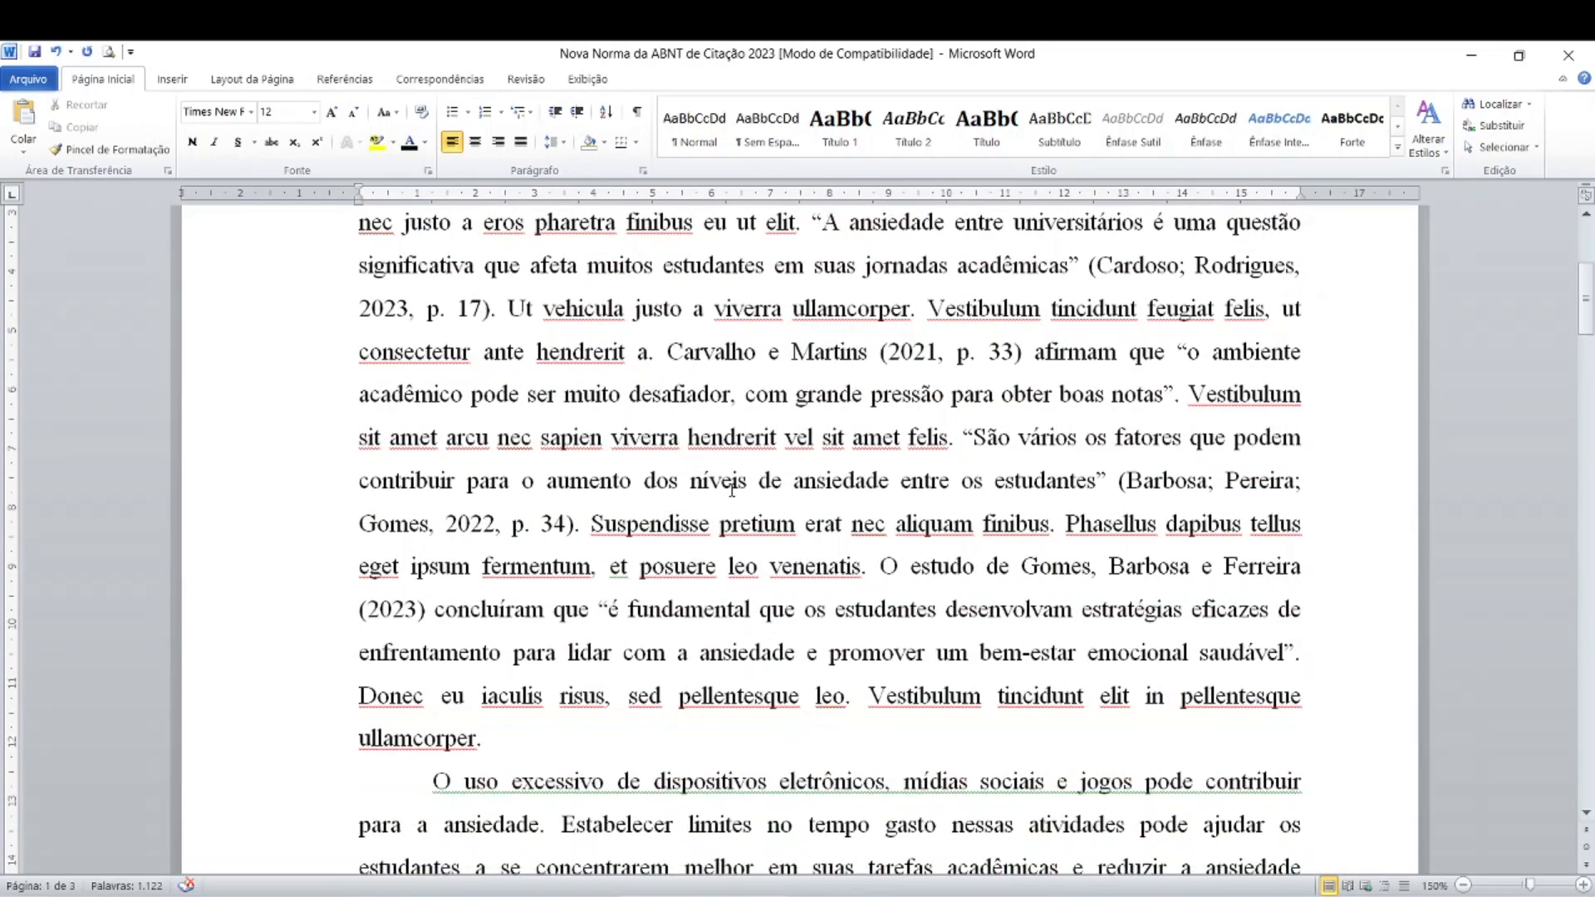
scroll(731, 488, up, 3)
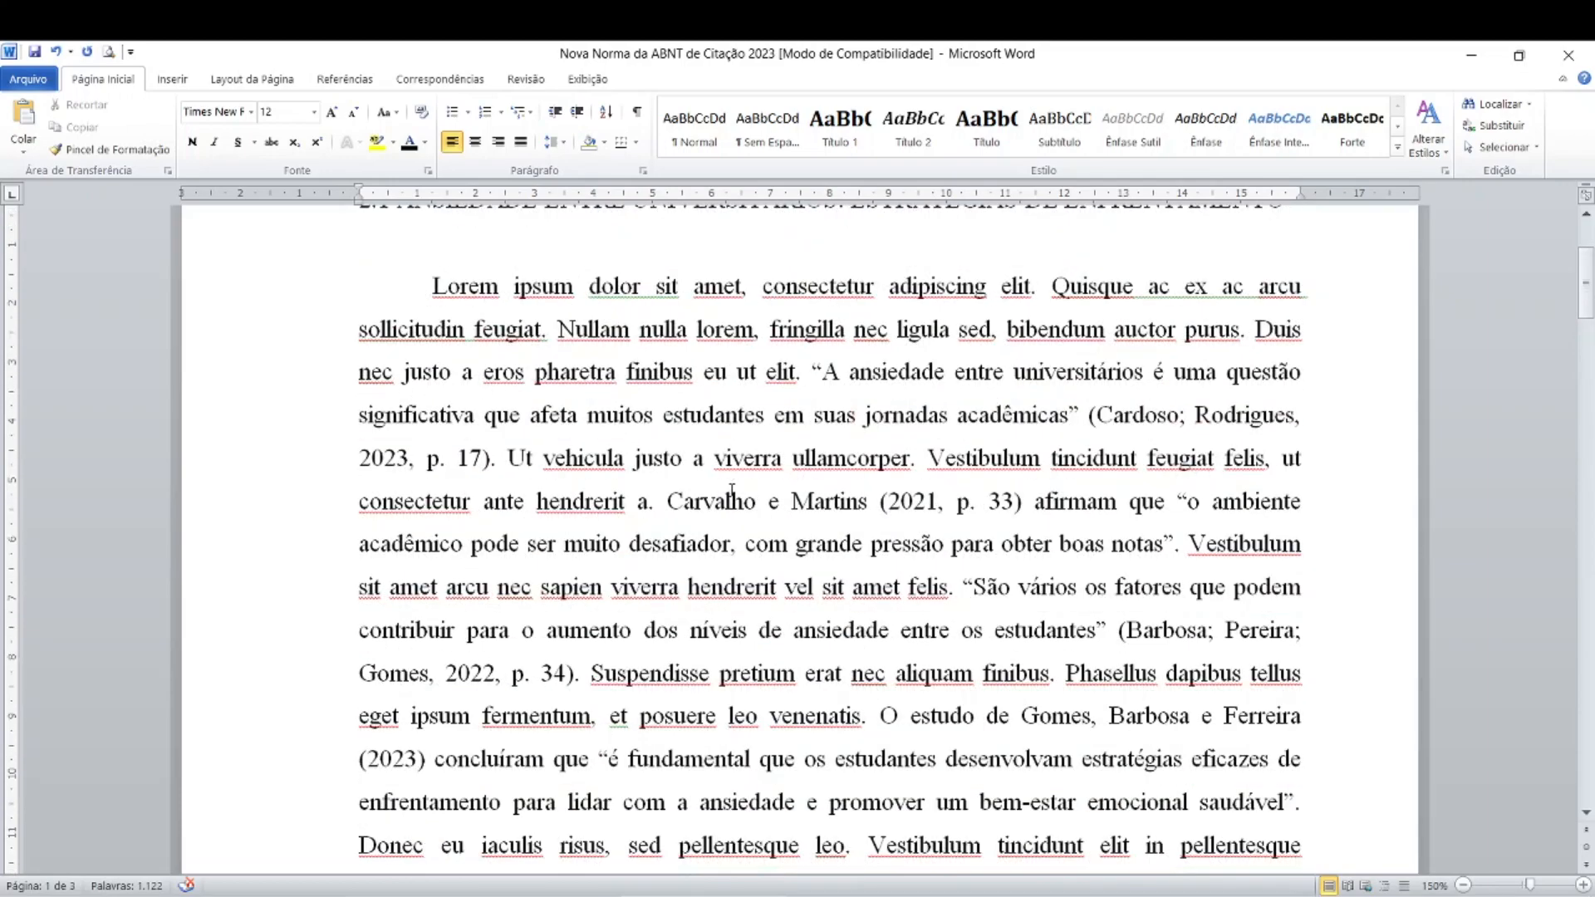
scroll(731, 490, up, 1)
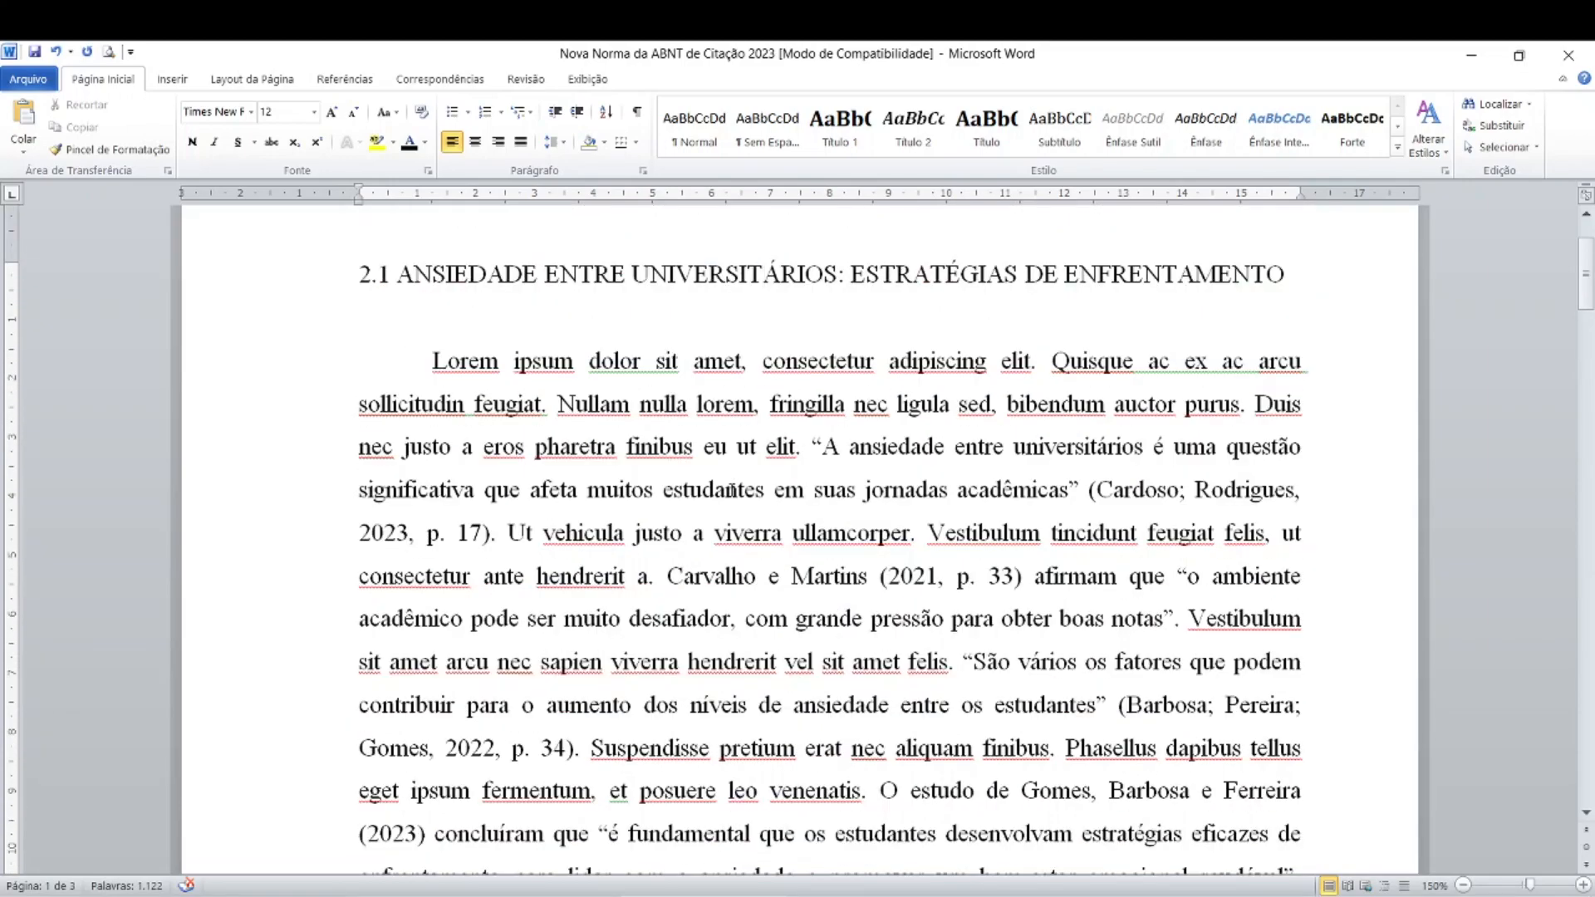
scroll(731, 490, up, 2)
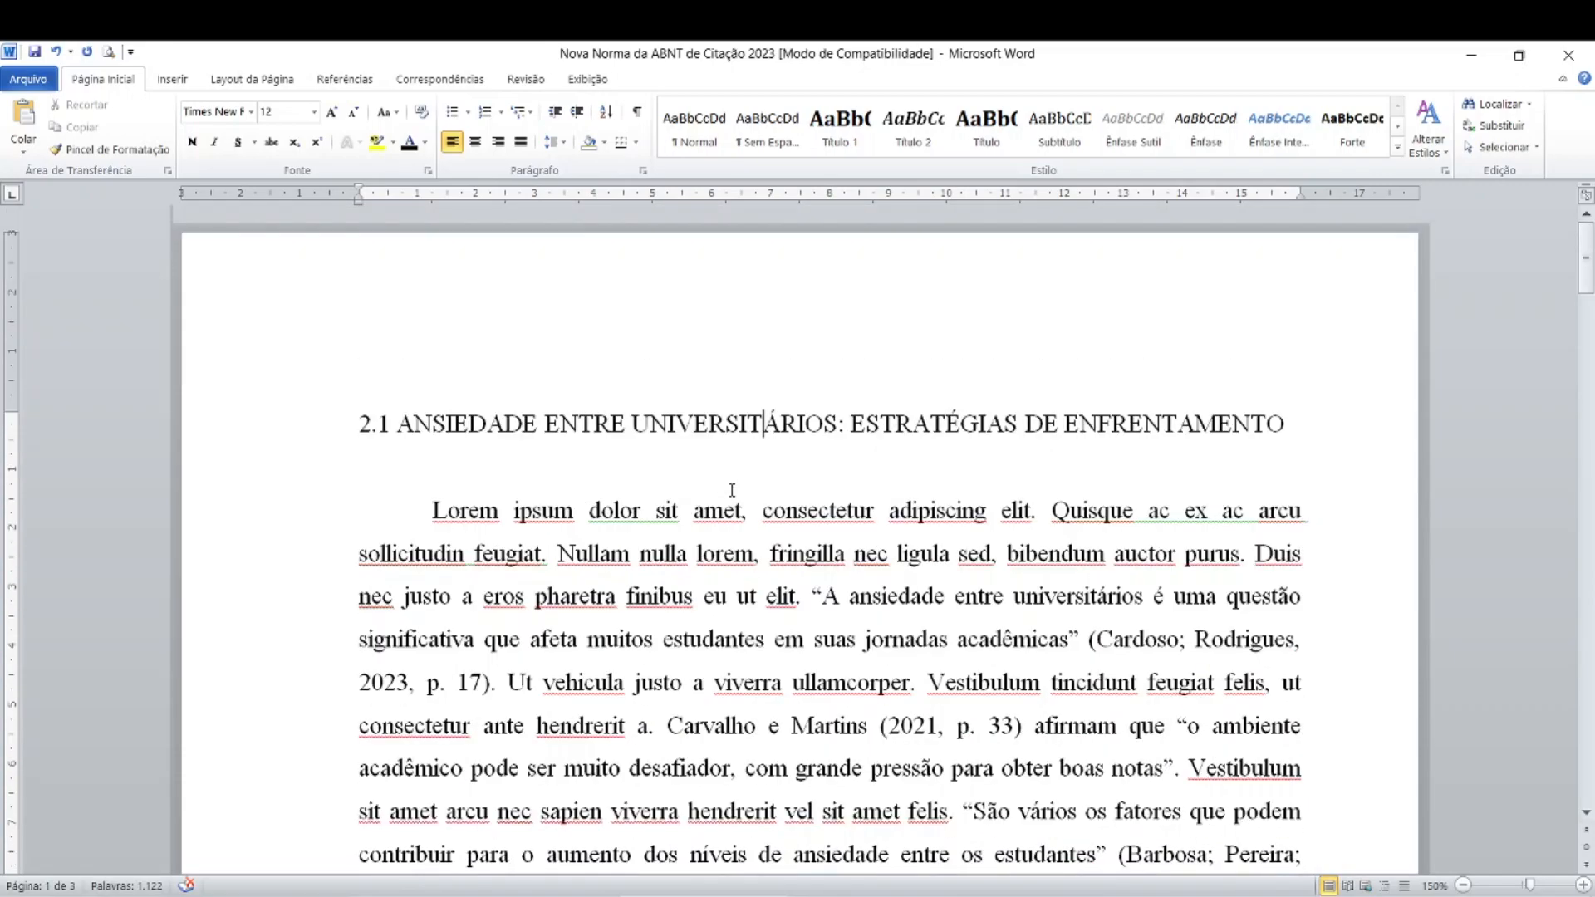
click(710, 425)
key(ctrl)
key(ctrl)
key(ctrl)
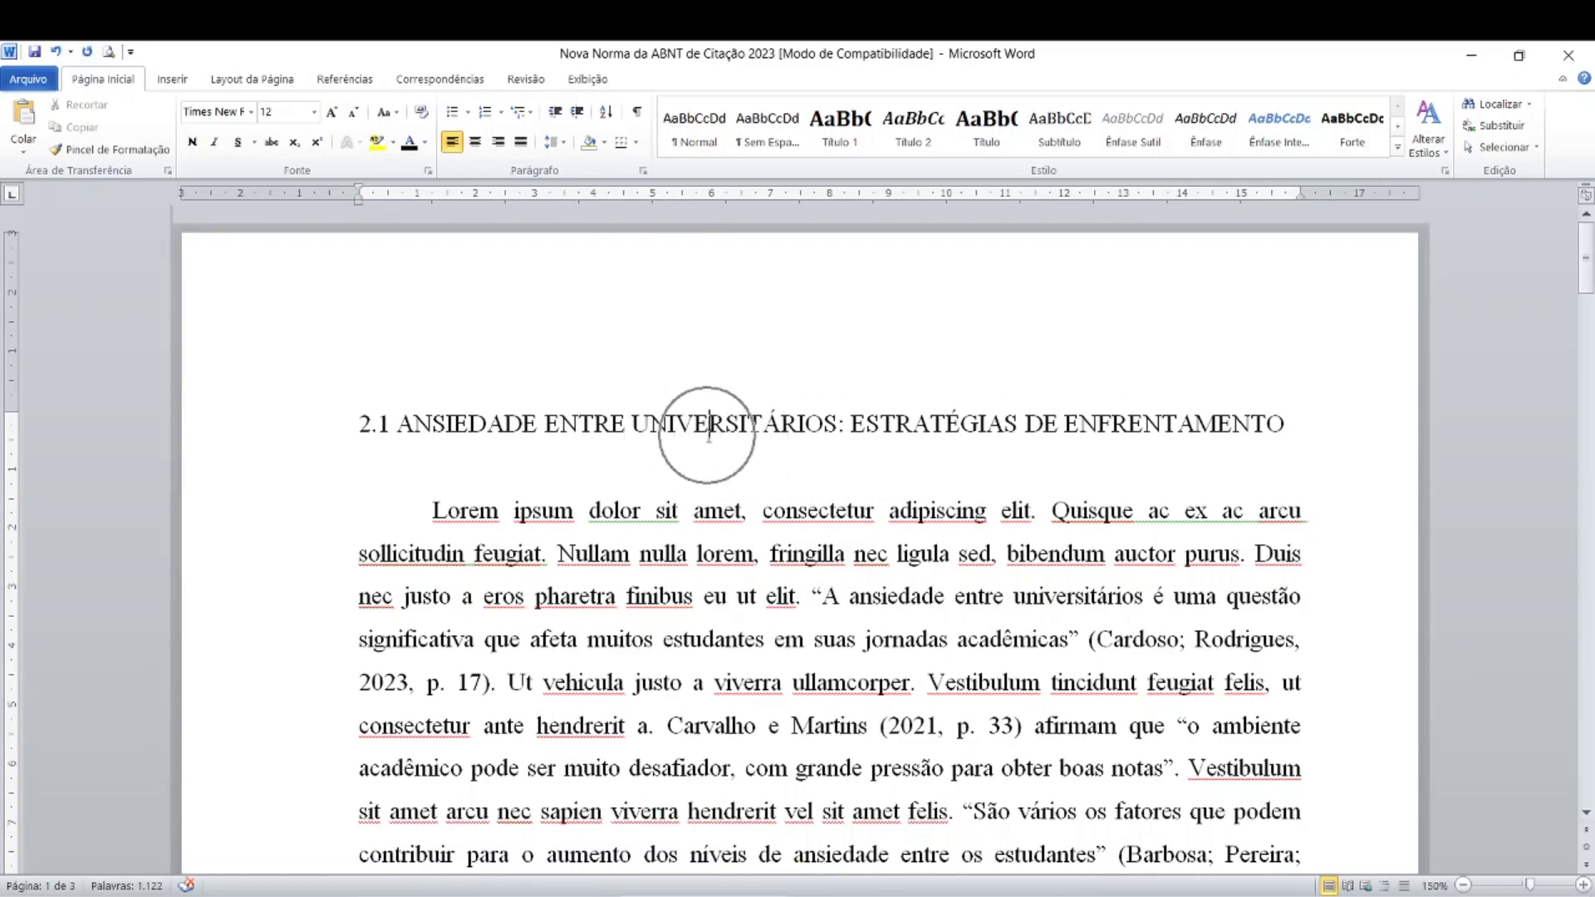
key(ctrl)
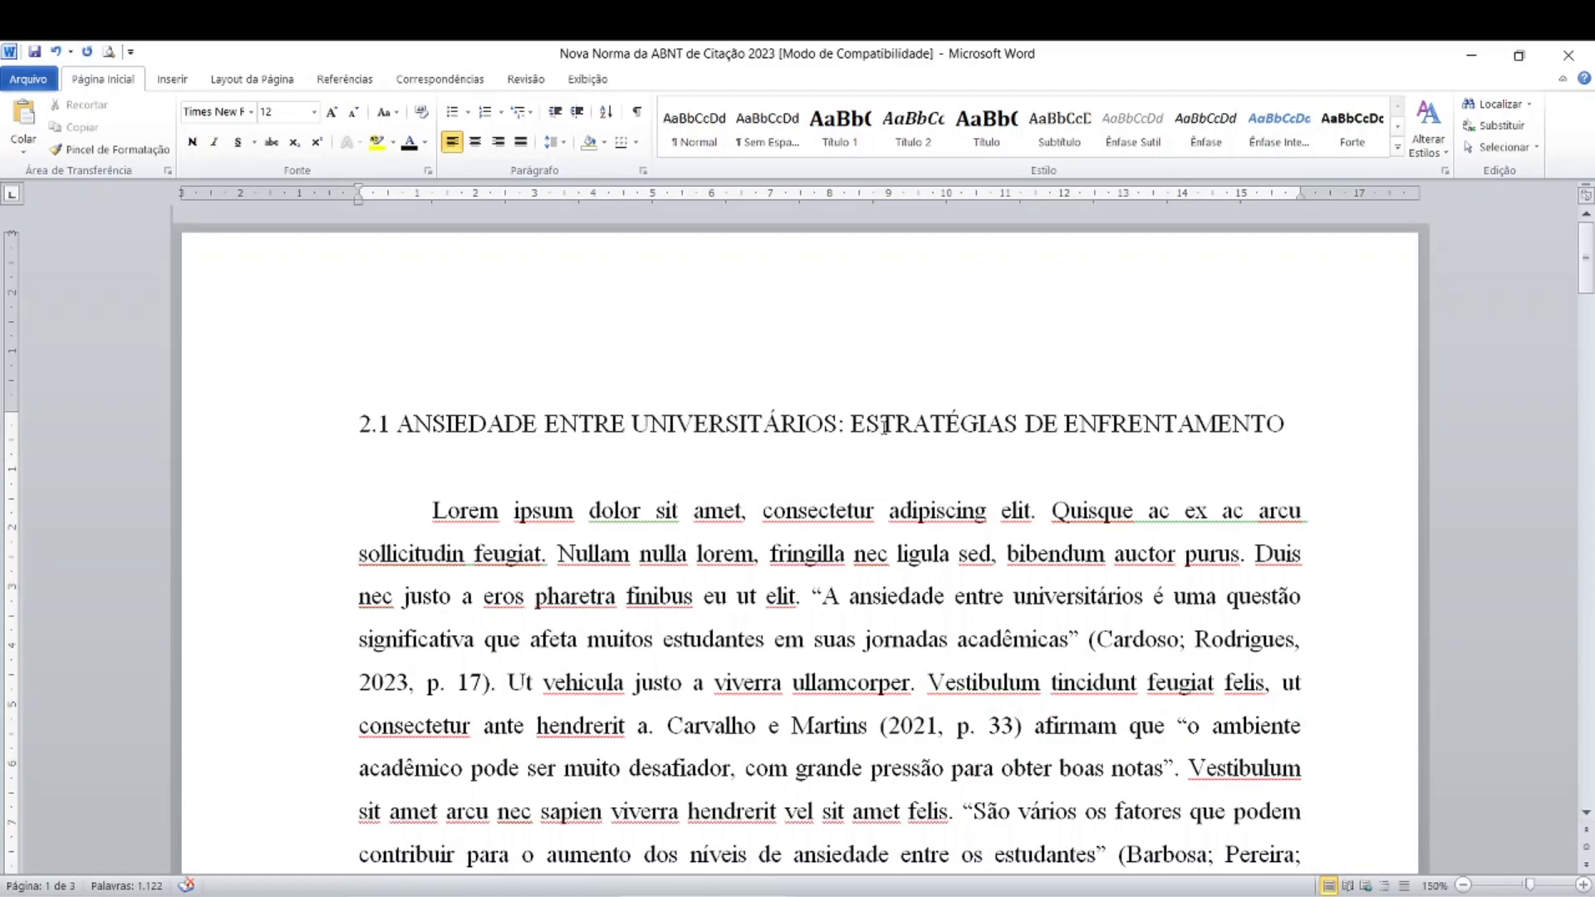
key(ctrl)
Color the first direct quotation, starting "A ansiedade entre universitários", red together with its parenthetical citation and closing period.
scroll(857, 572, down, 3)
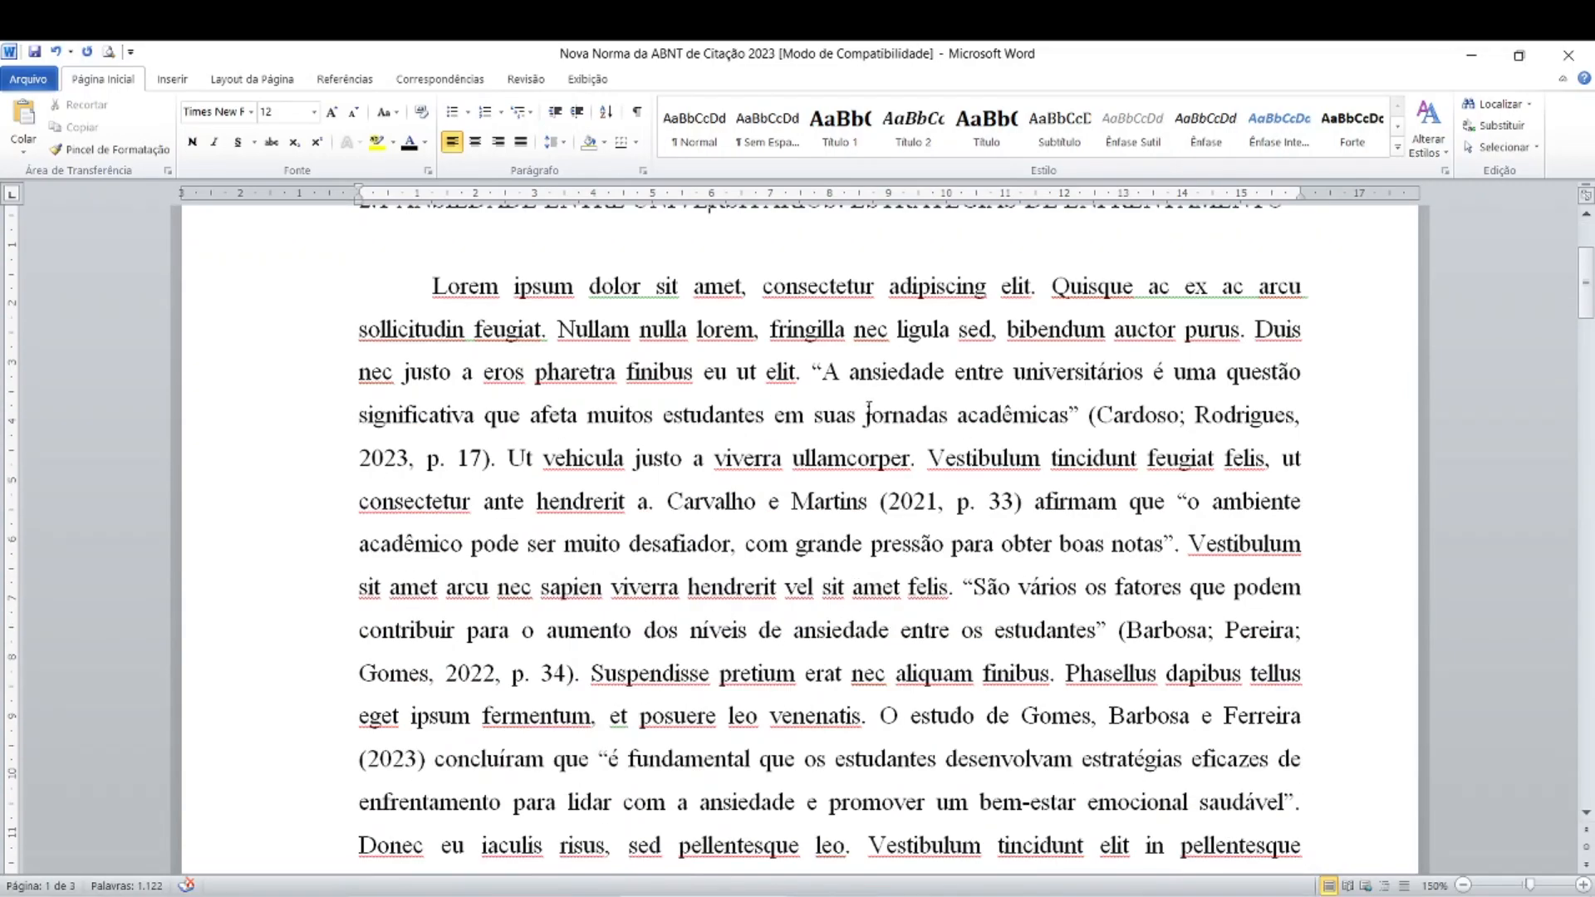
click(880, 376)
key(ctrl)
key(ctrl)
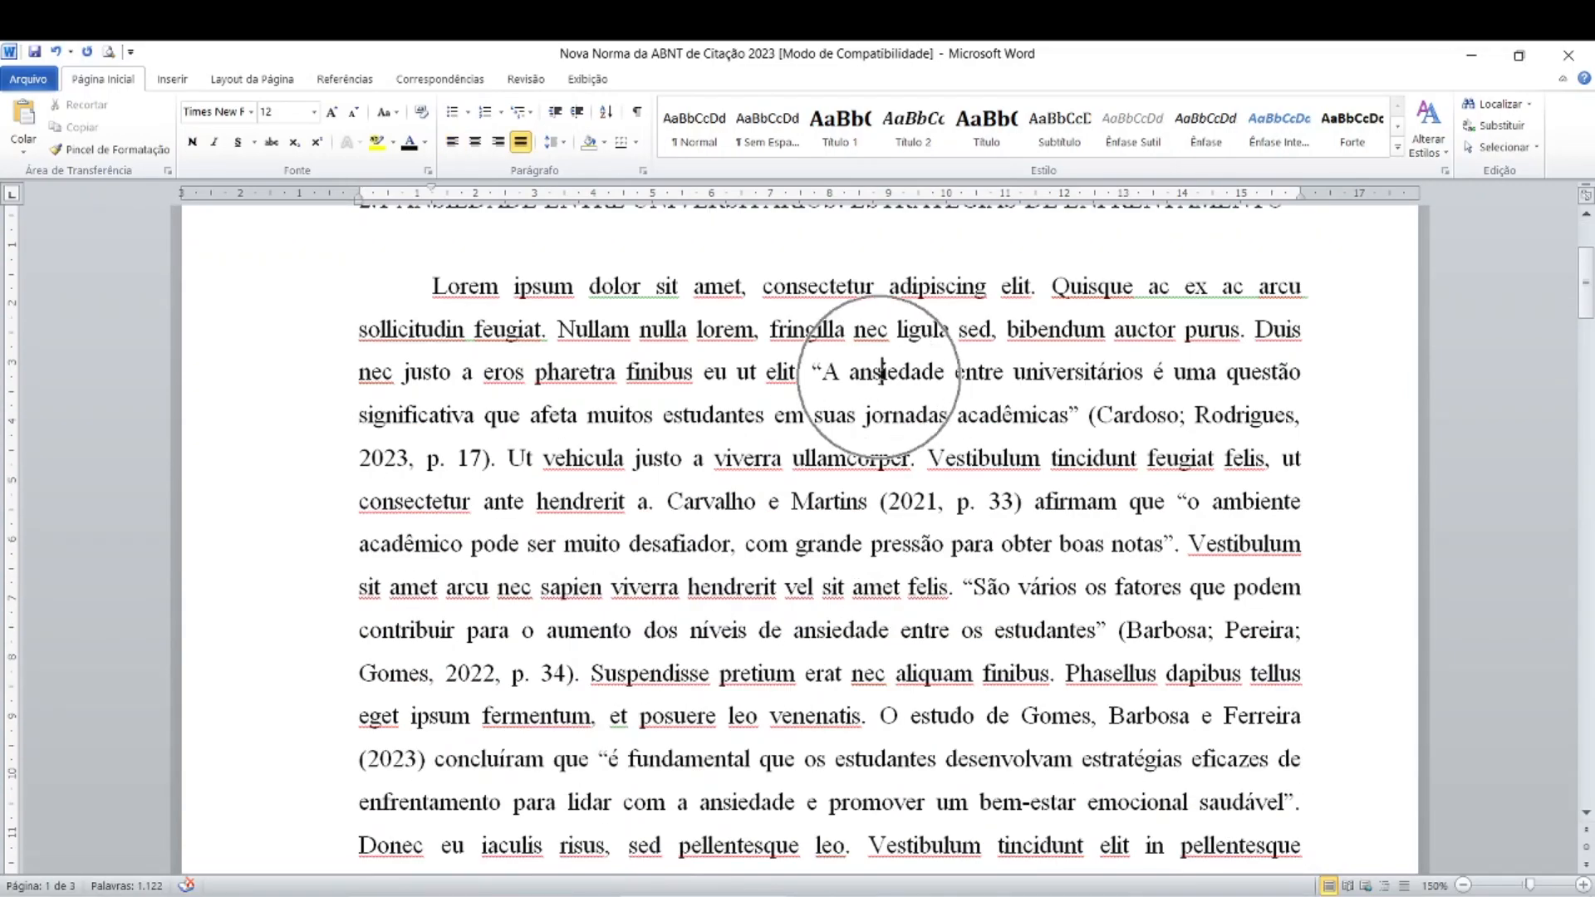
key(ctrl)
key(ctrl)
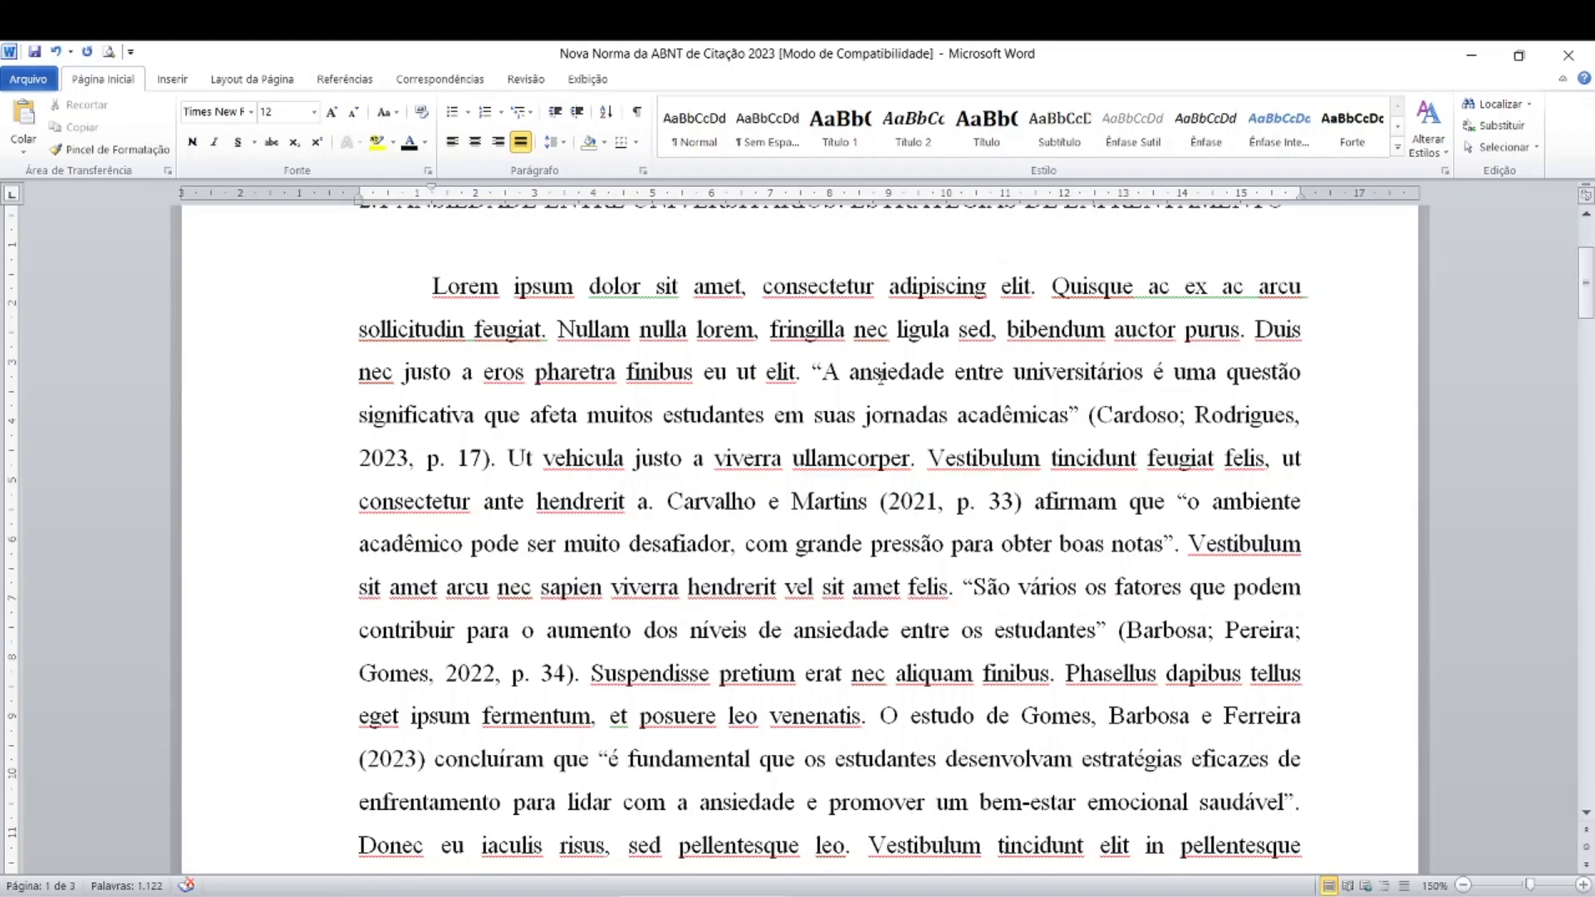
key(ctrl)
drag(812, 374, 496, 462)
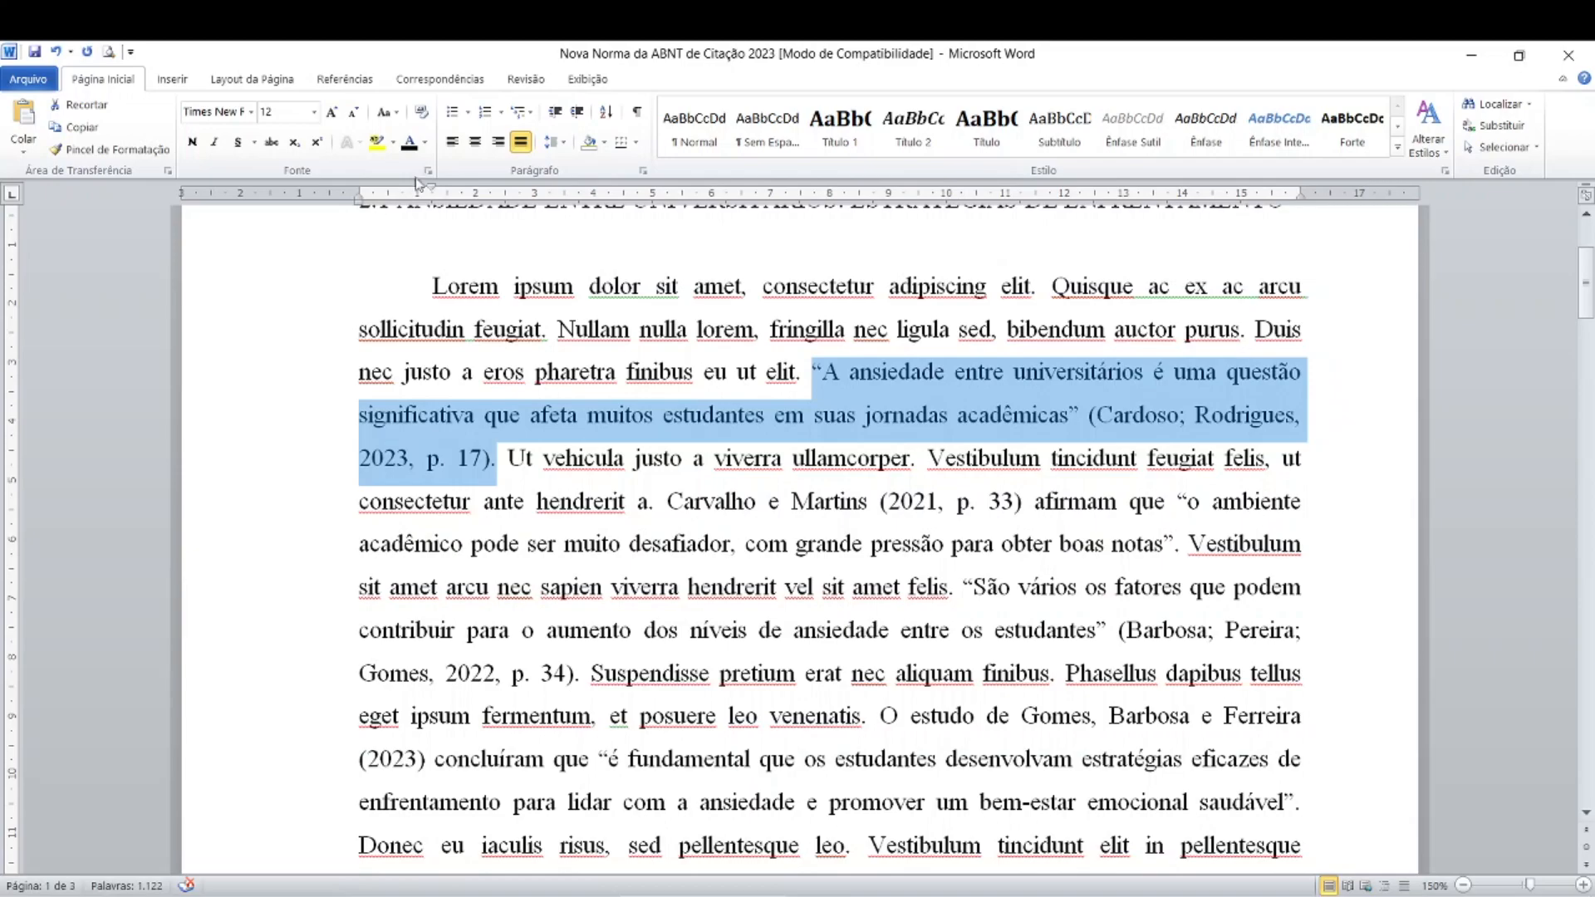
click(424, 142)
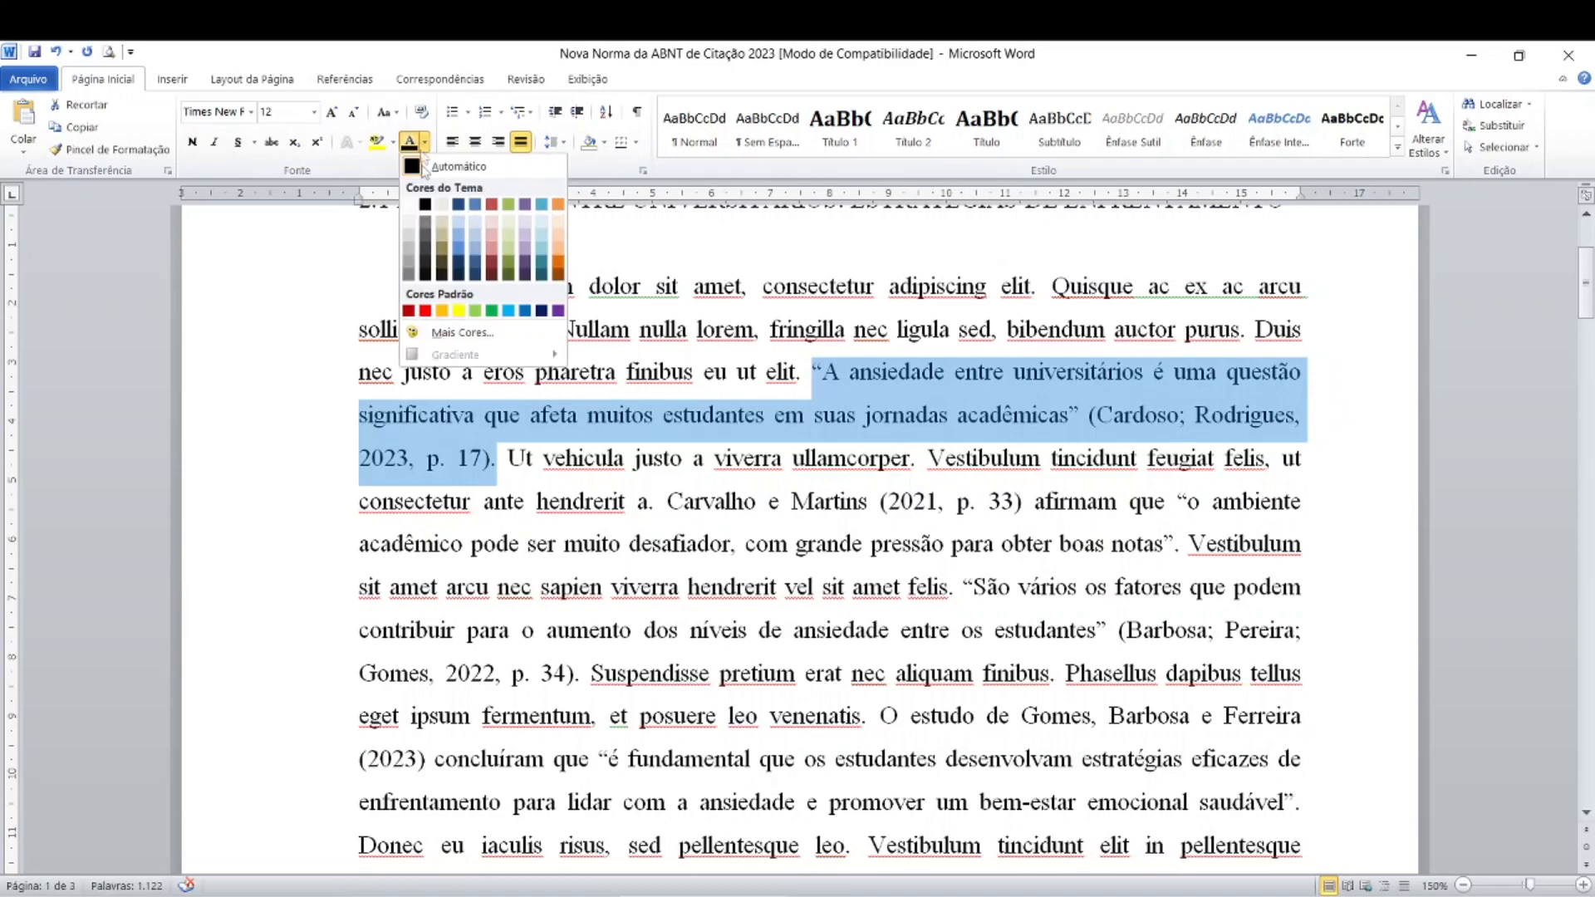
click(425, 311)
click(701, 476)
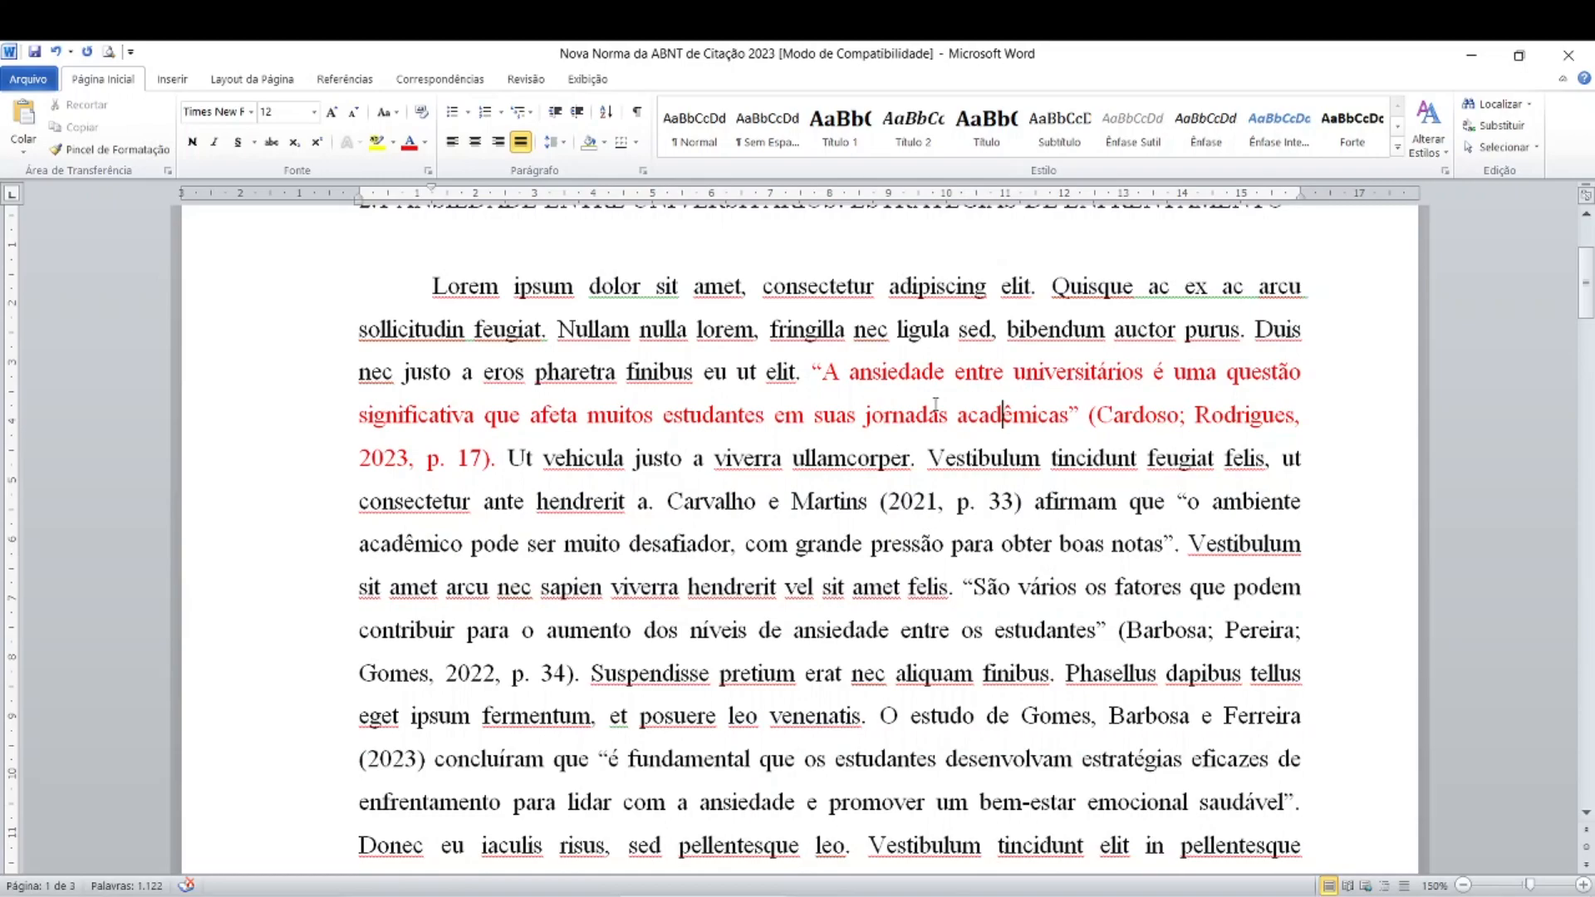
Examine the first red citation's author surnames, page number, parentheses and final period.
click(1134, 421)
click(1161, 420)
scroll(1160, 420, down, 1)
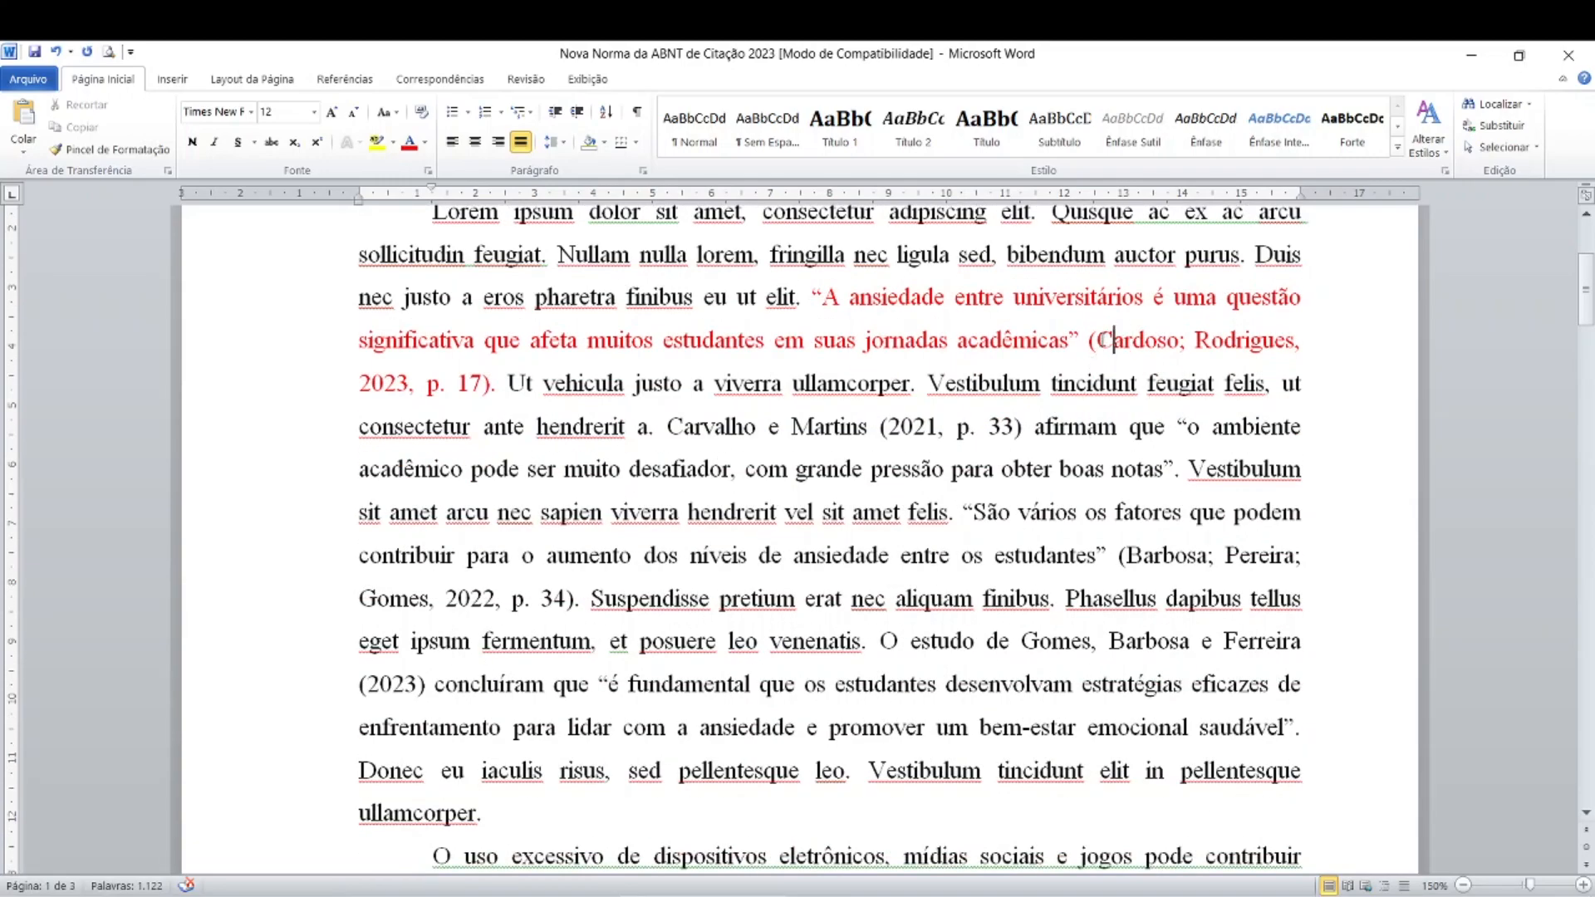
click(1112, 340)
click(1160, 340)
click(456, 385)
key(ctrl)
click(496, 387)
key(ctrl)
click(1080, 340)
click(1135, 342)
click(500, 388)
Highlight the opening parenthesis and the two author surnames of the first red citation in yellow.
drag(1088, 342, 1285, 353)
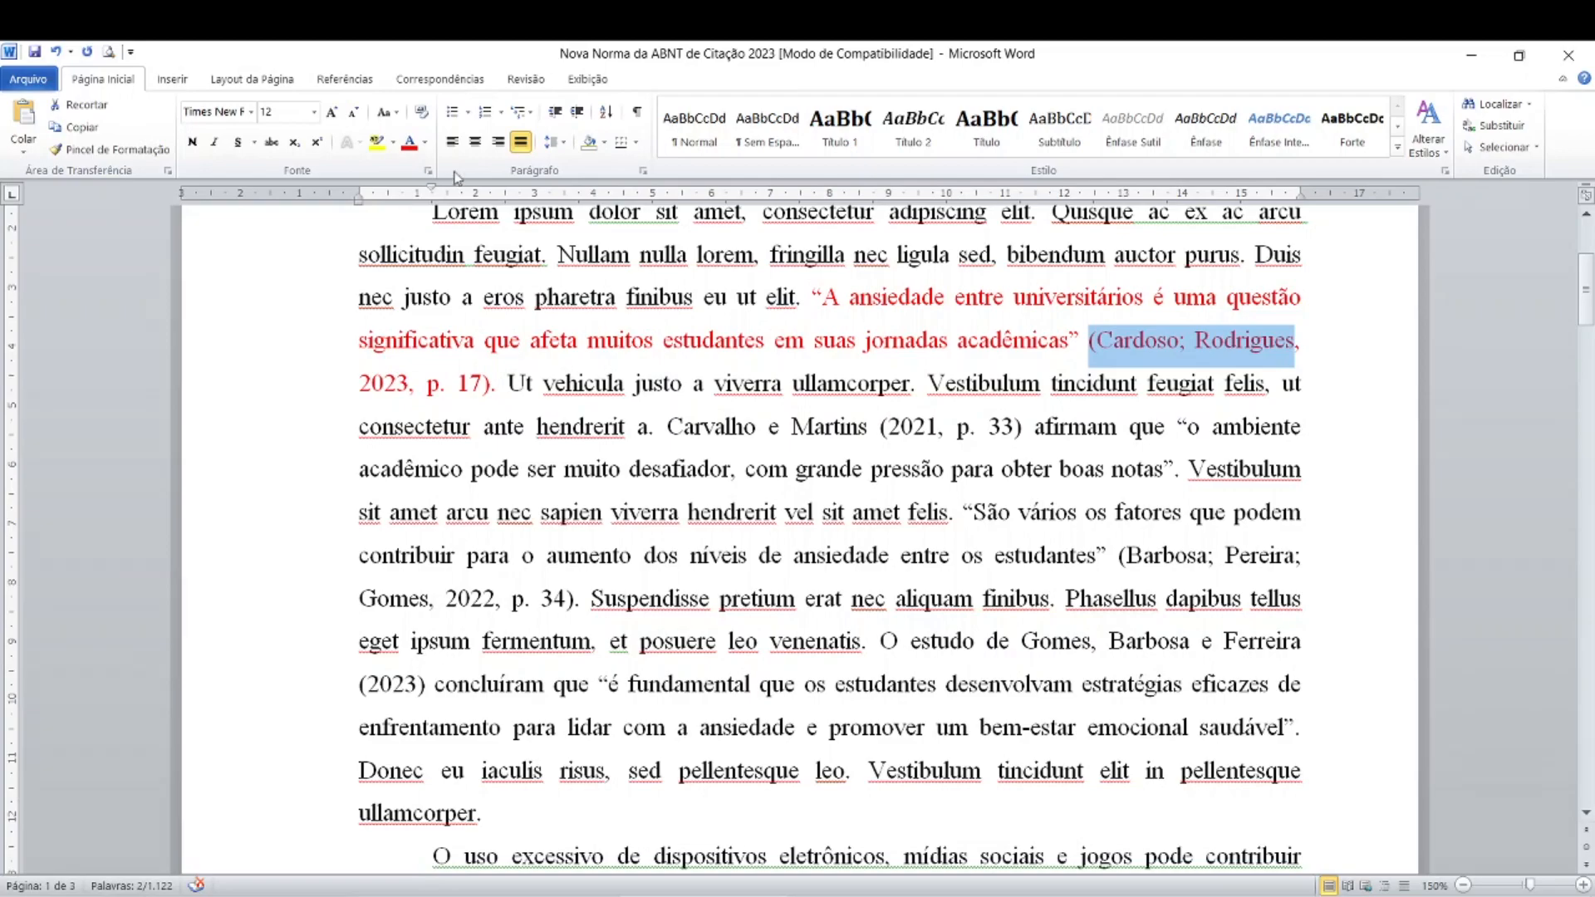
click(377, 142)
click(732, 469)
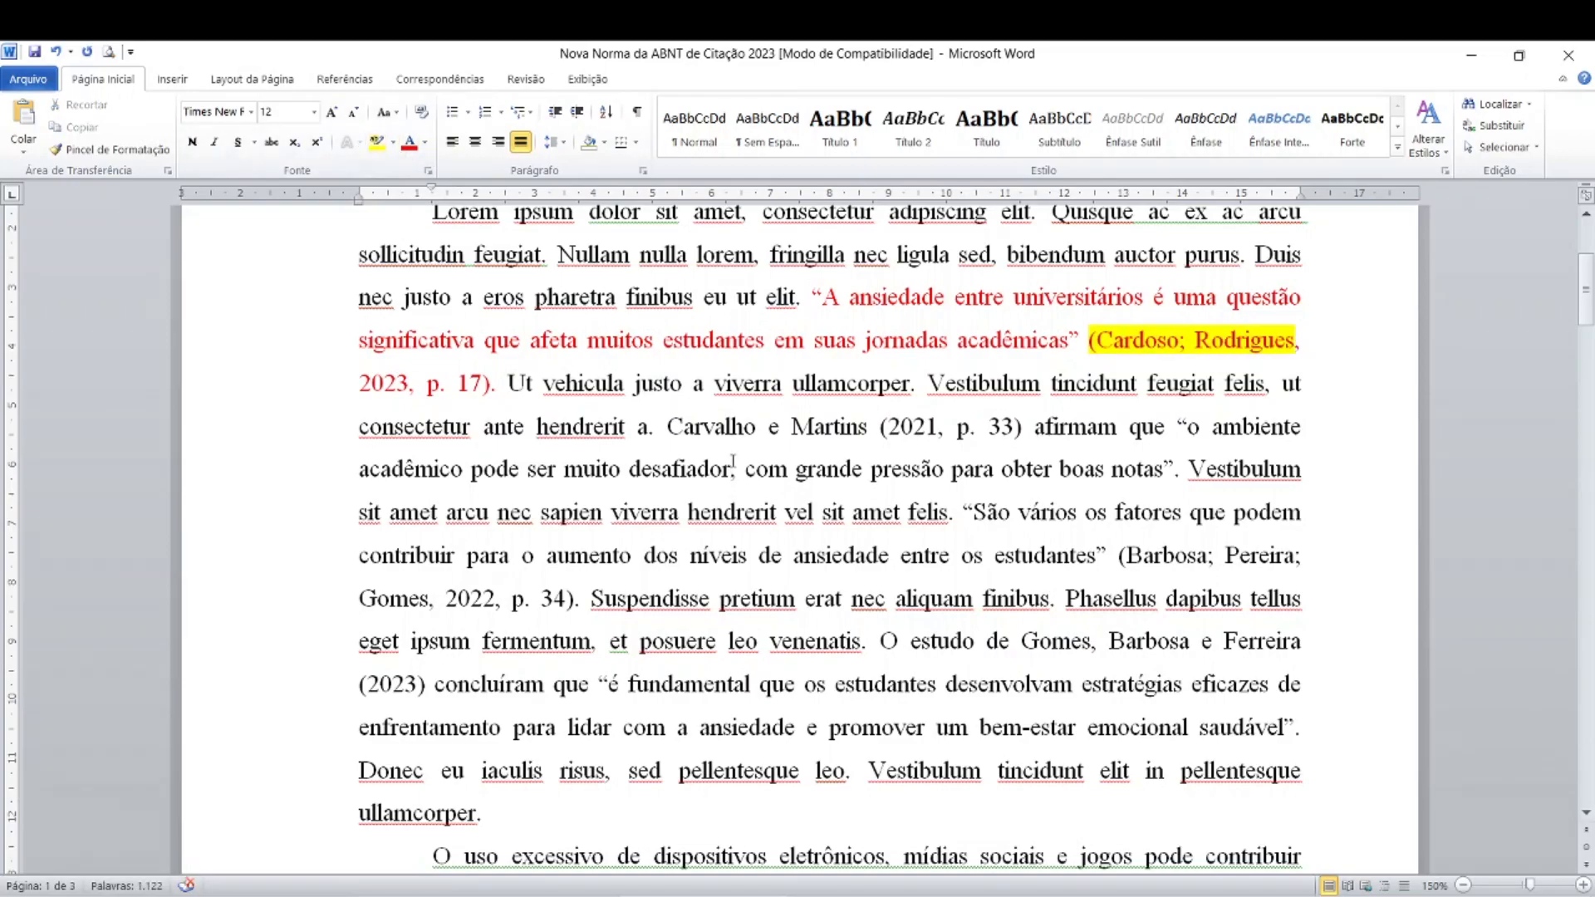
Color the sentence quoting "o ambiente acadêmico pode ser muito desafiador" red, including its introductory authors, year and page.
scroll(731, 469, down, 1)
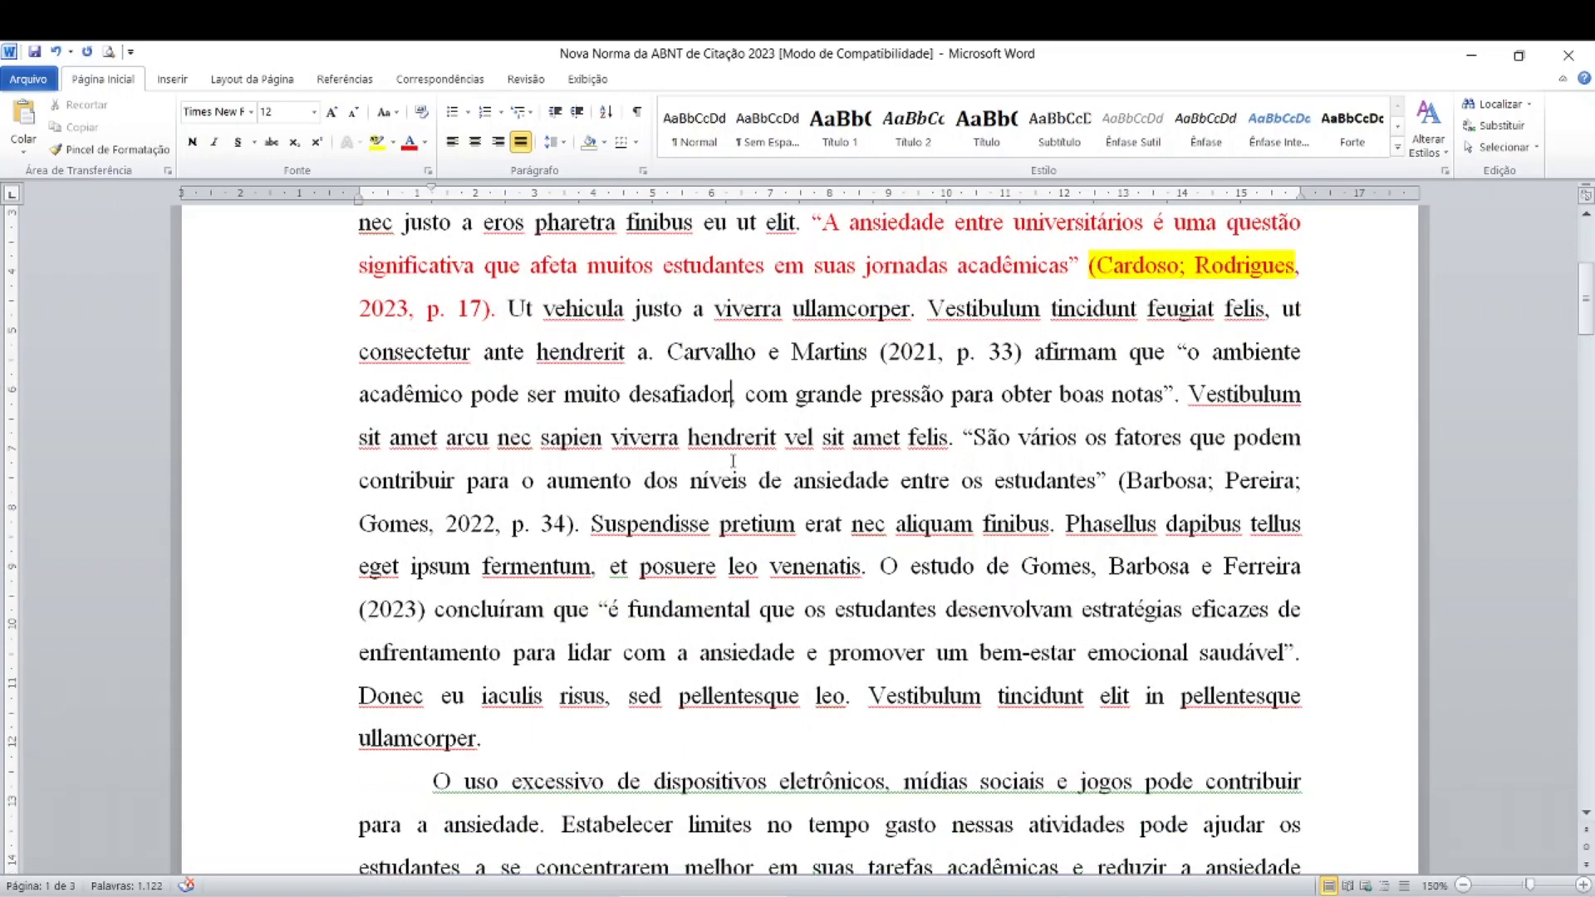
click(669, 352)
drag(669, 352, 1186, 395)
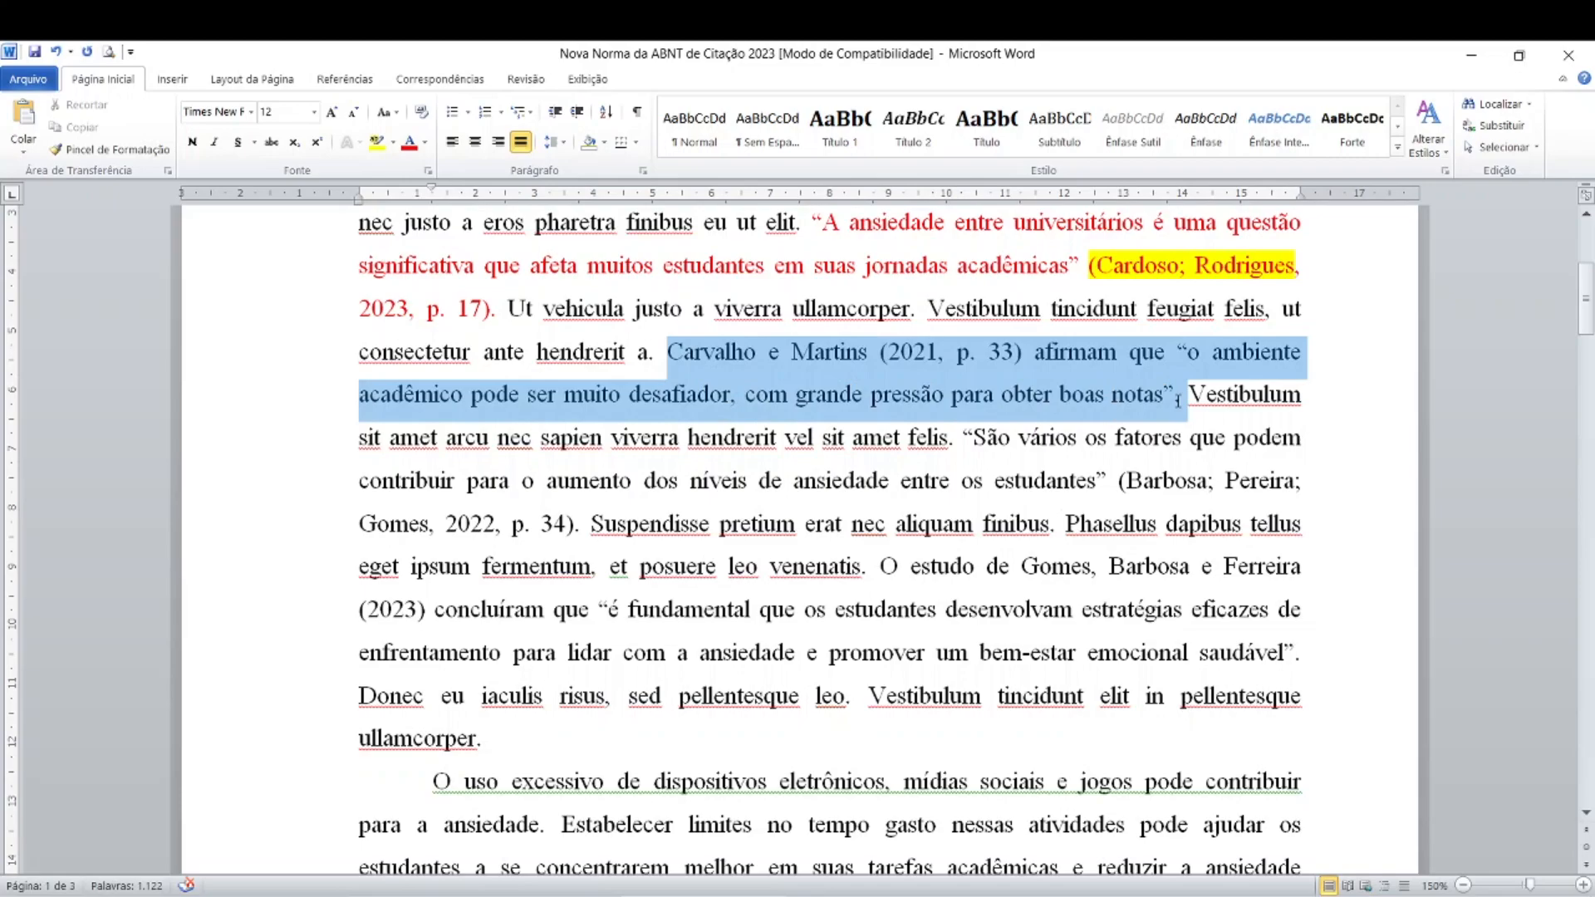
click(409, 142)
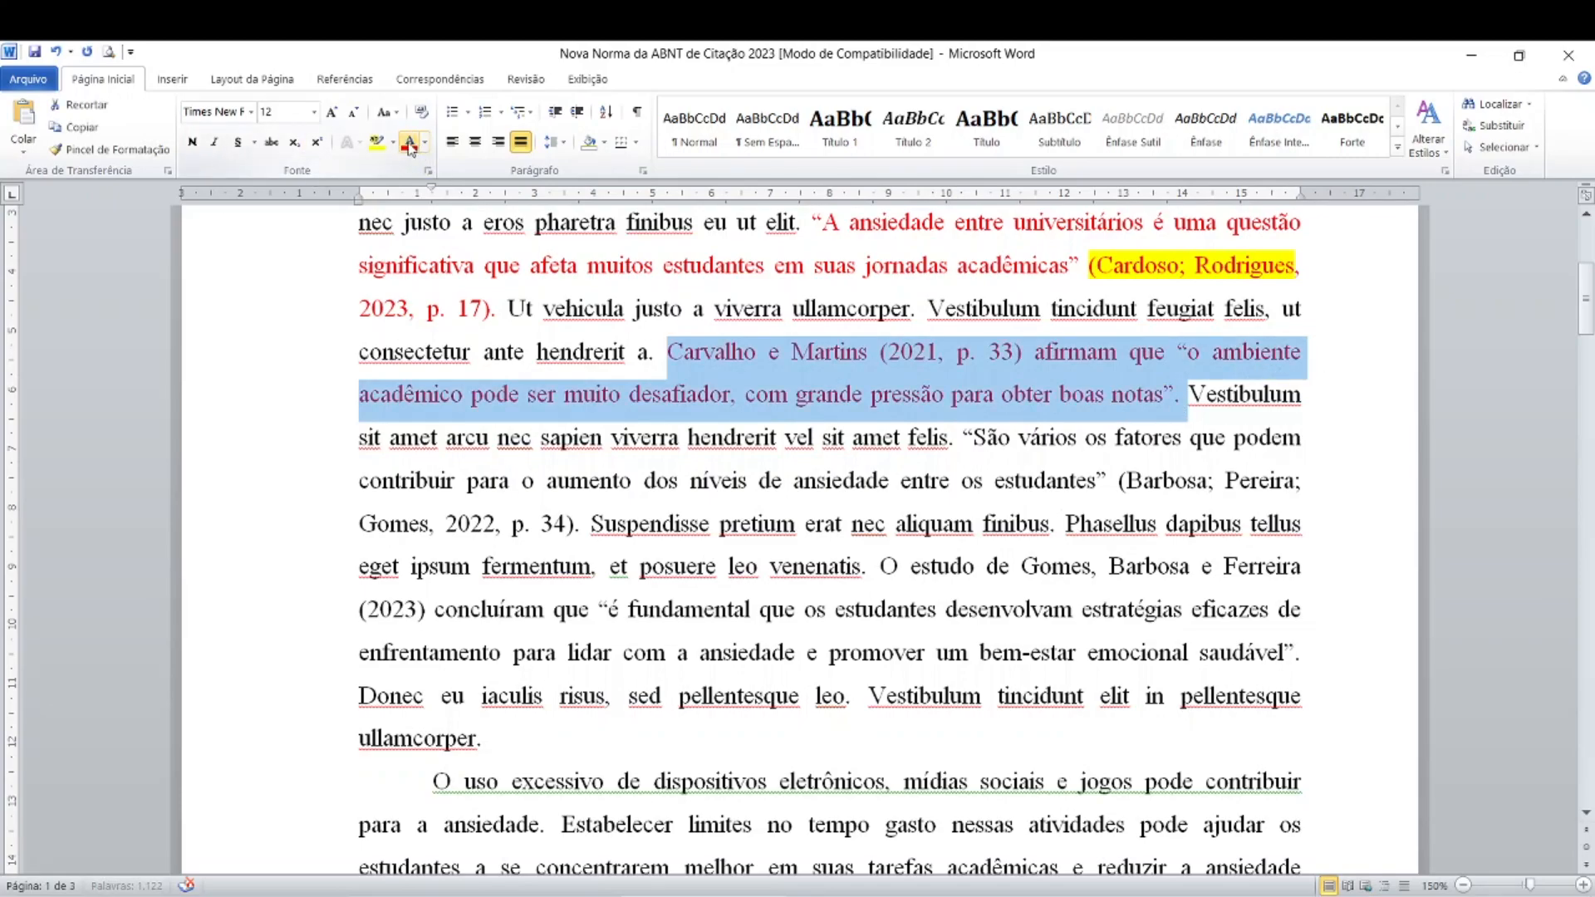
click(738, 437)
Examine how the two authors are joined in the running-text citation with year 2021.
key(ctrl)
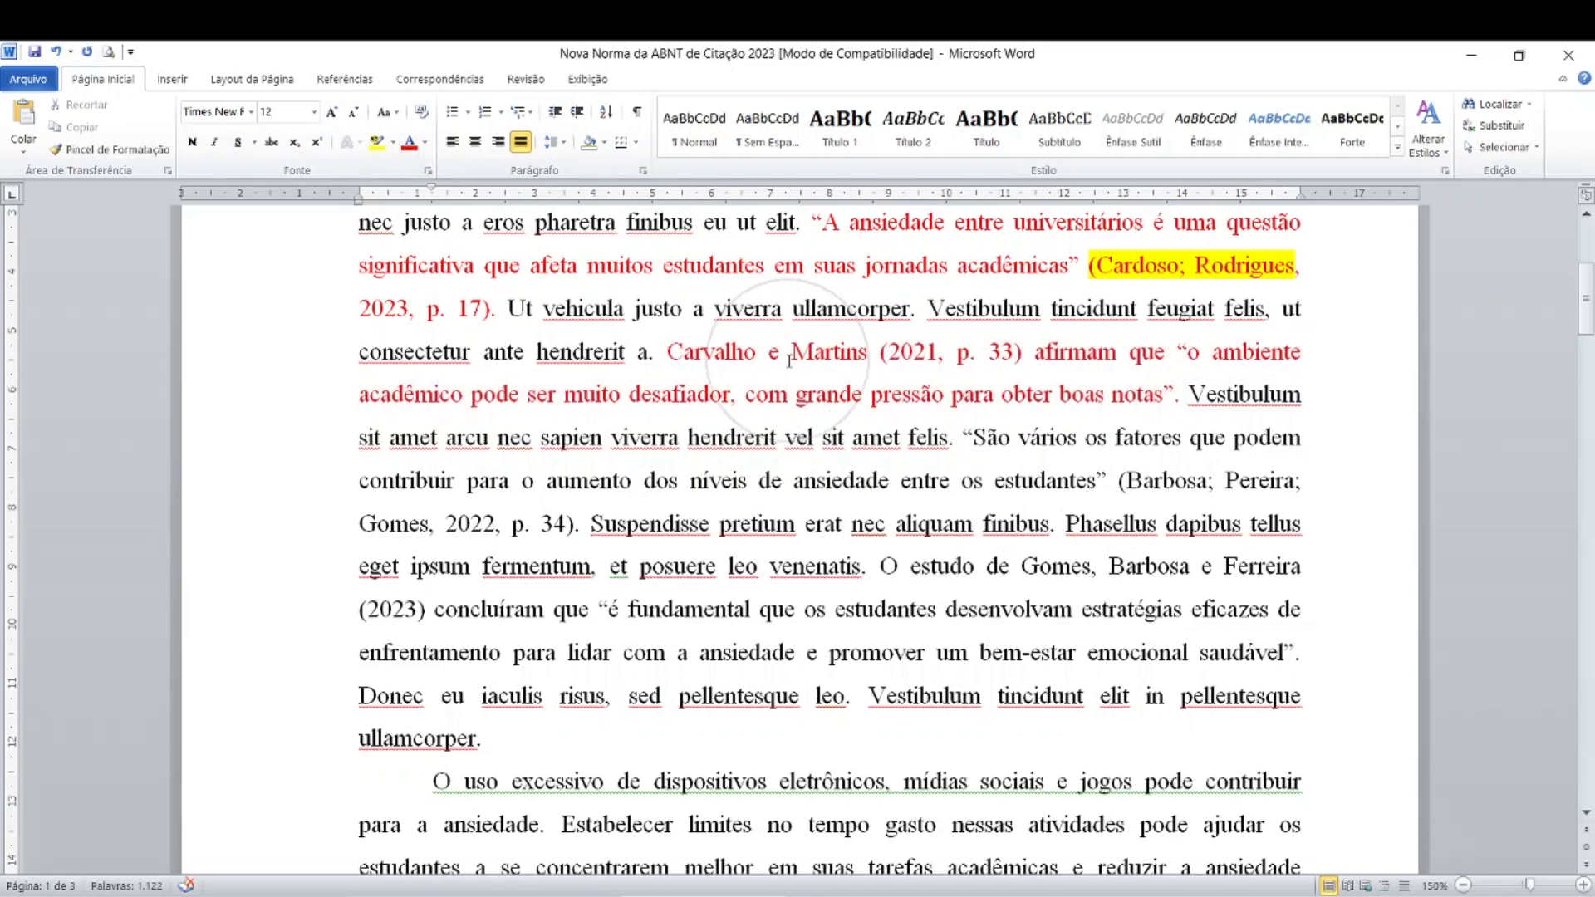
key(ctrl)
key(ctrl)
key(ctrl)
key(ctrl)
key(ctrl)
key(ctrl)
key(ctrl)
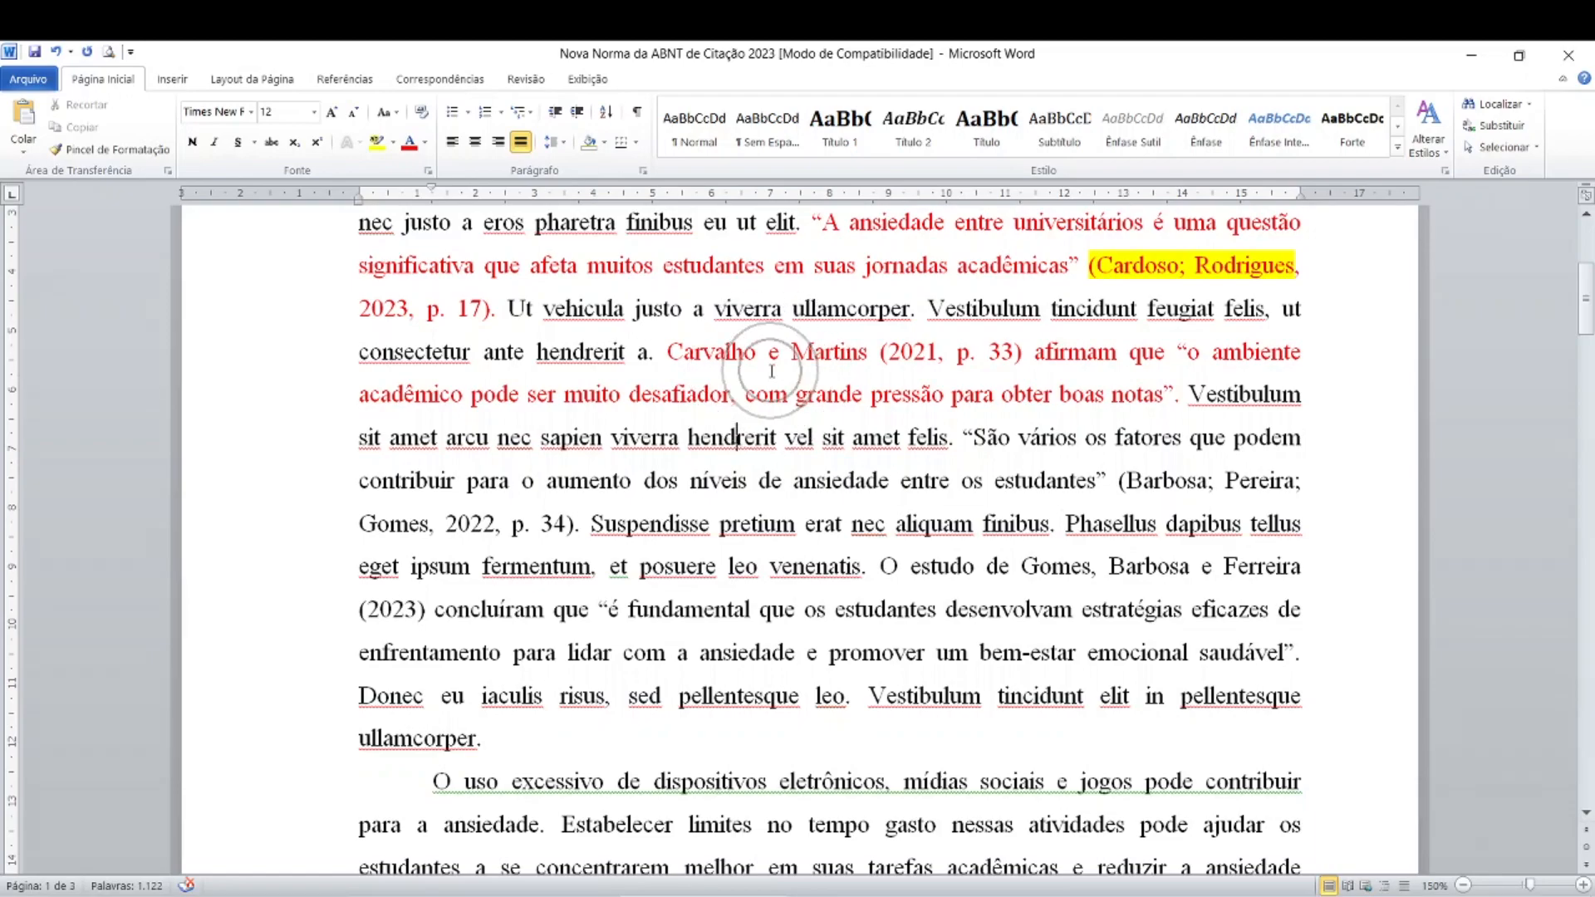
key(ctrl)
key(ctrl)
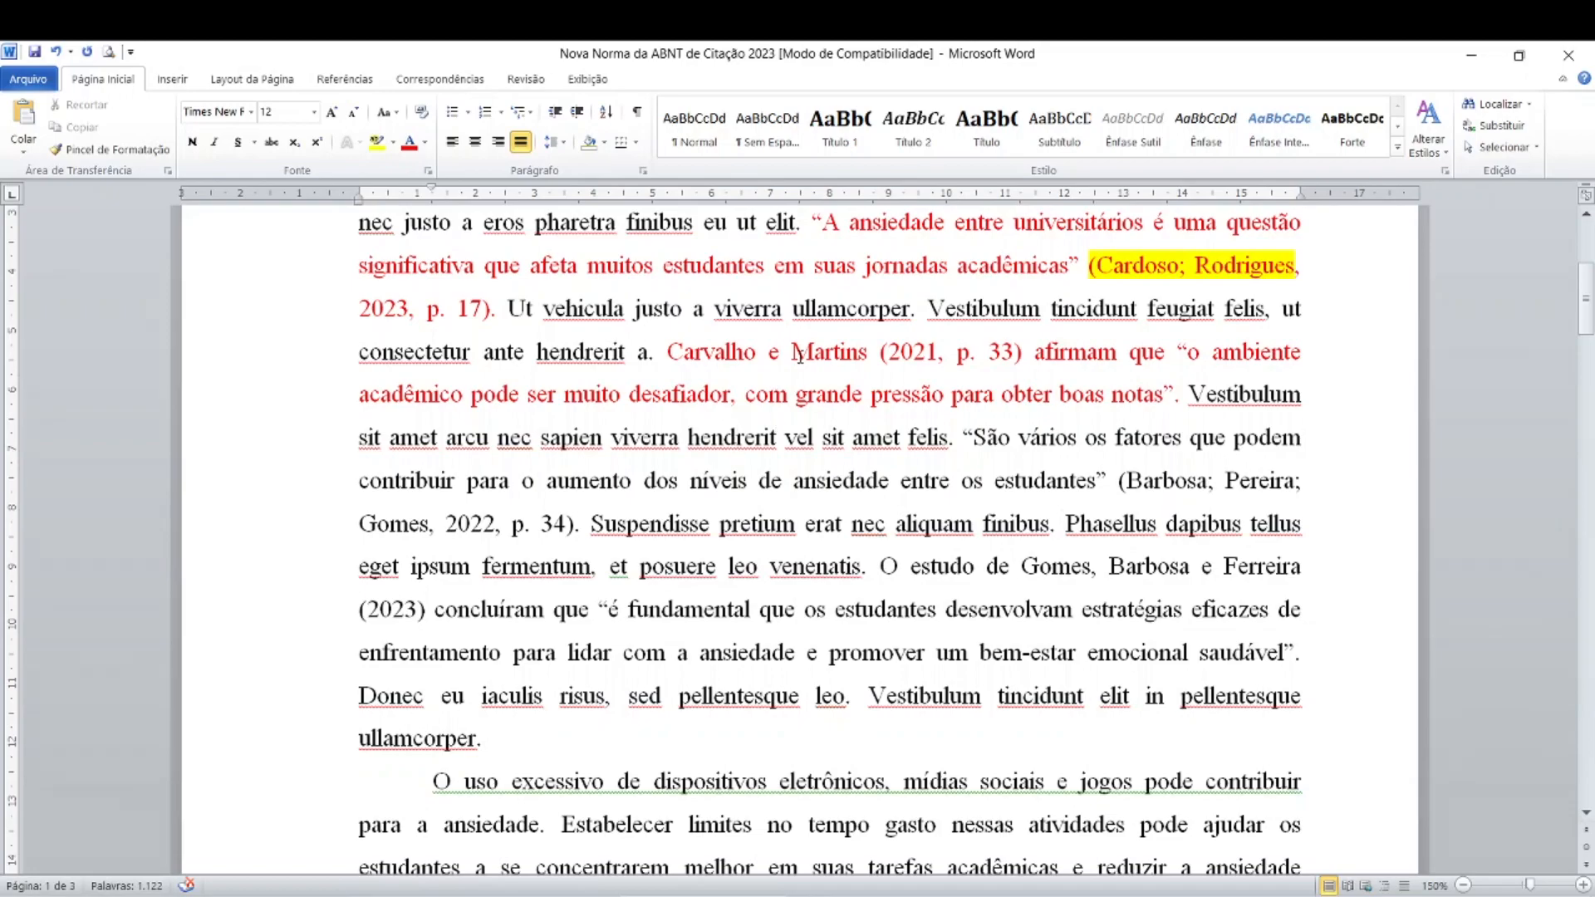
Extend the 2021 running-text citation to three authors, replacing "e" with a comma and adding "e" plus a third surname after the second.
click(795, 352)
key(BackSpace)
key(BackSpace)
key(BackSpace)
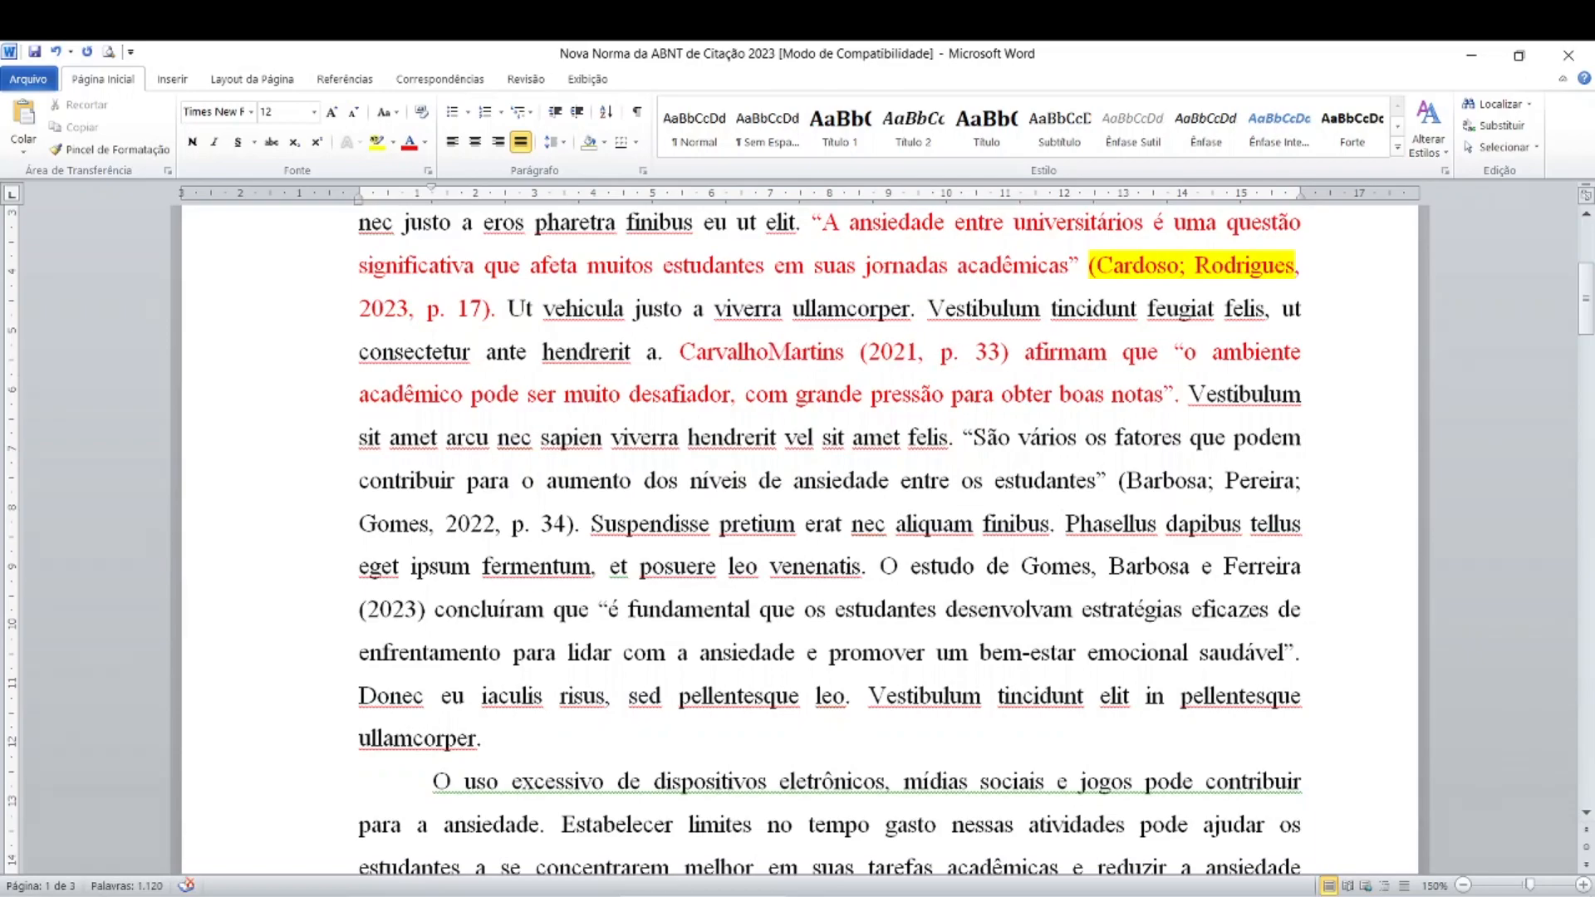
text(,)
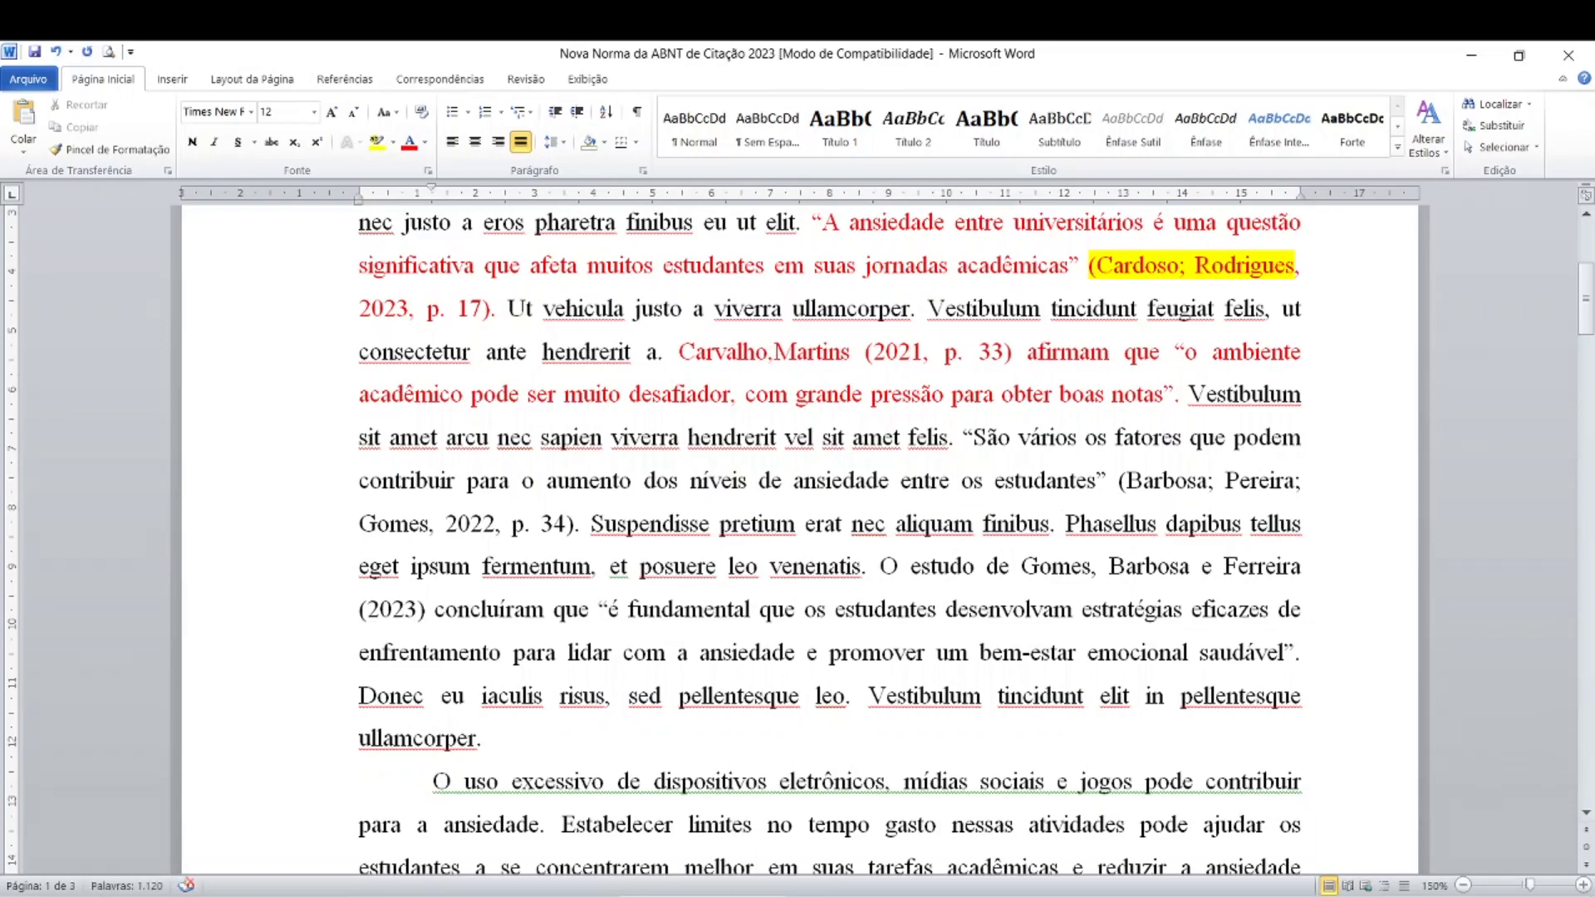
click(859, 351)
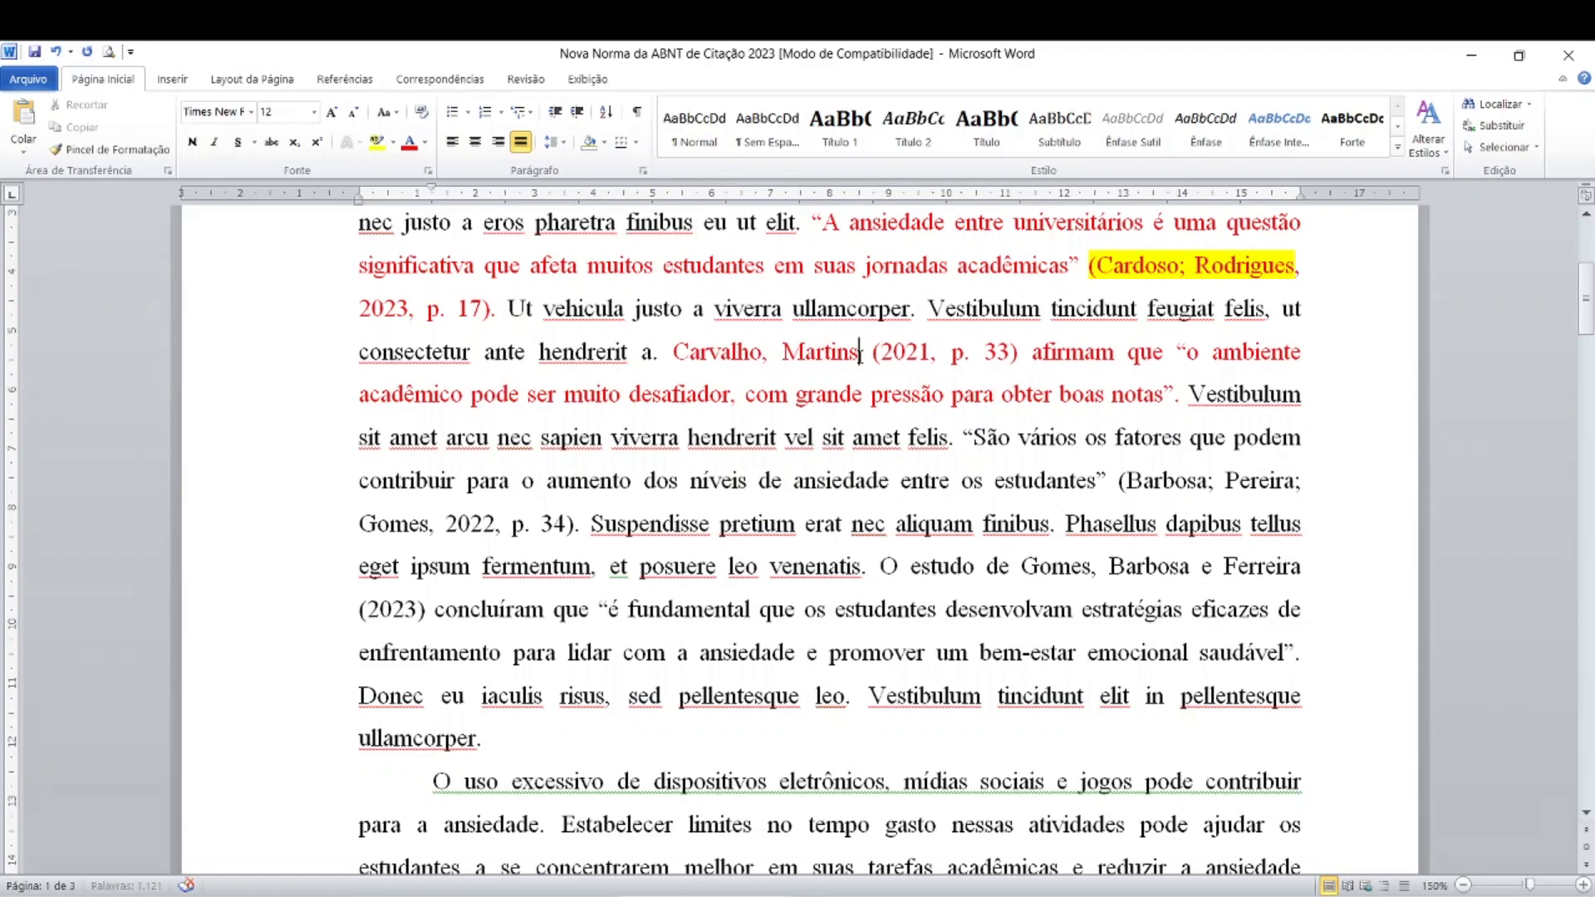
text(e)
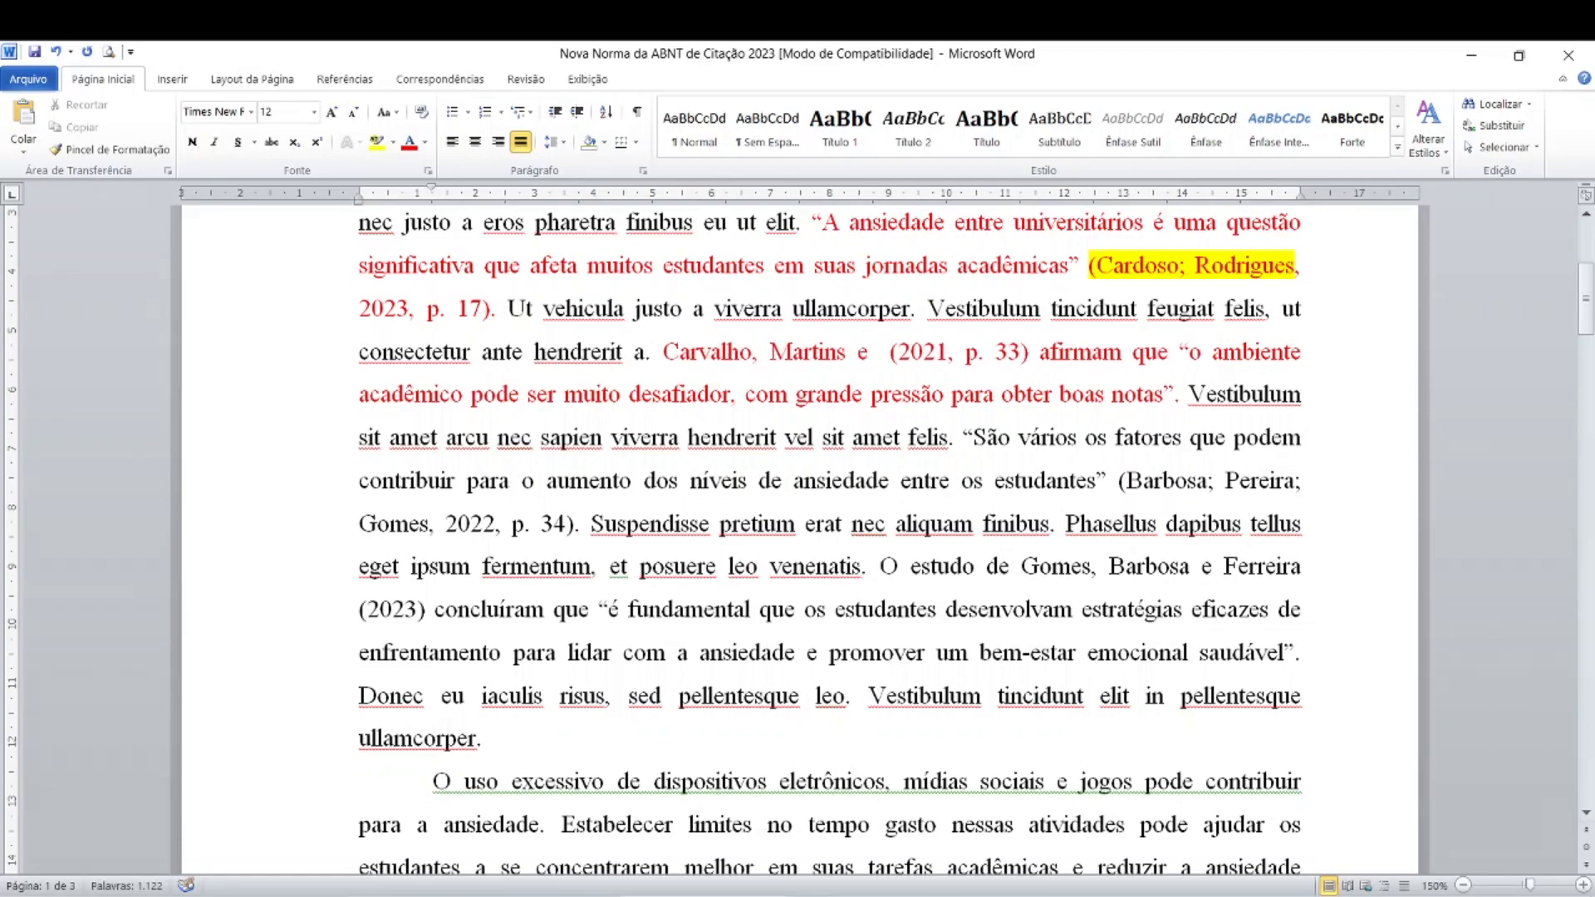
text( Peixoto)
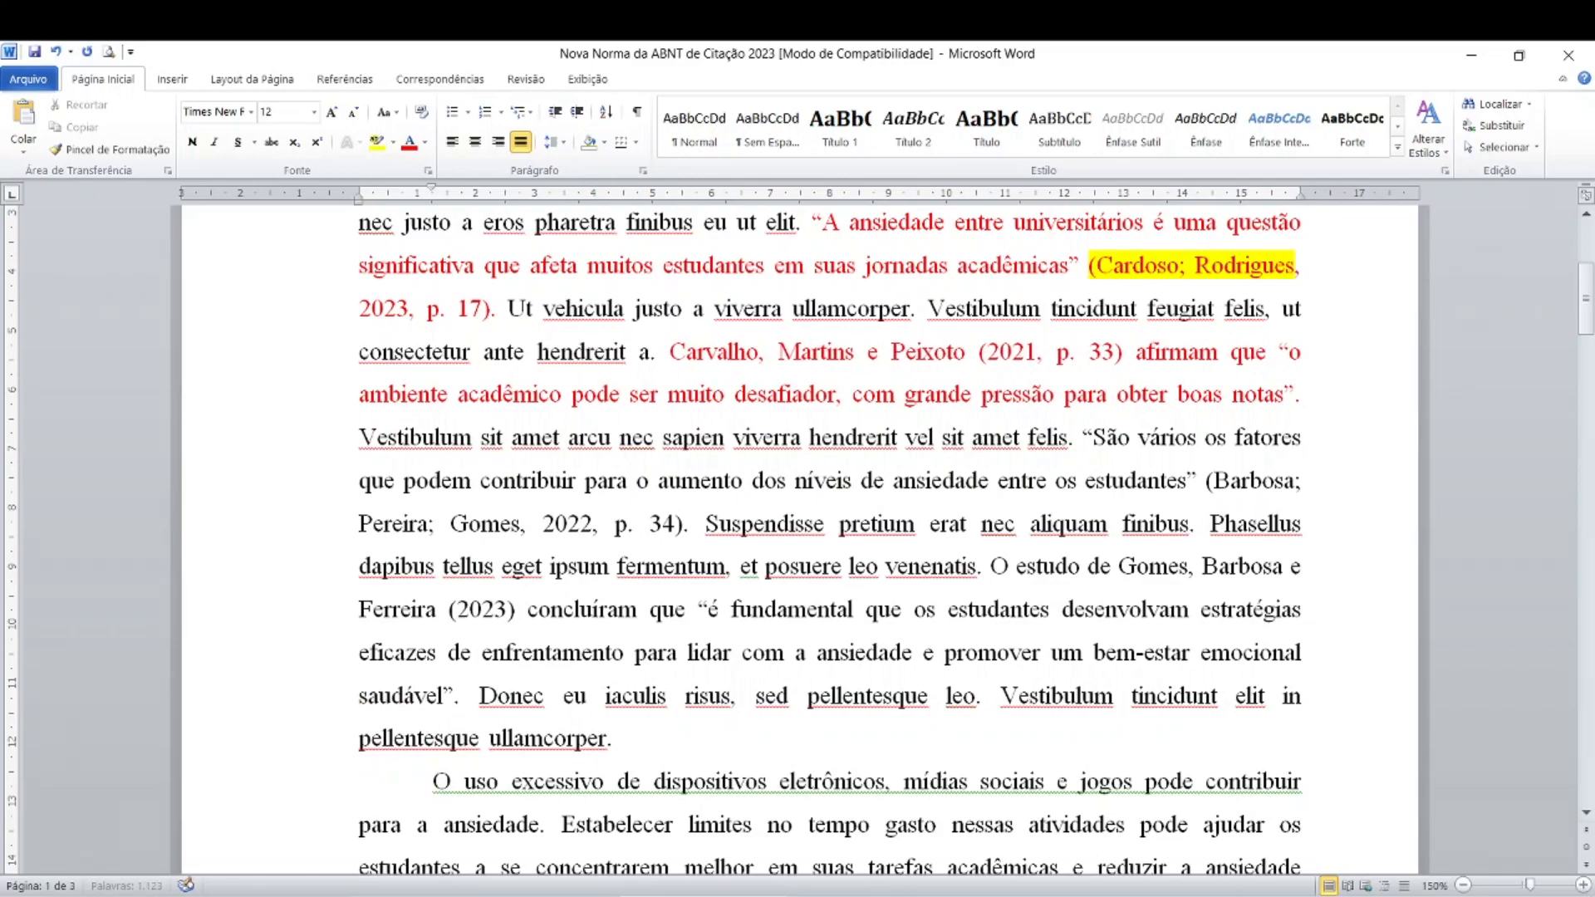
click(768, 355)
Color the quotation starting "São vários os fatores" red together with its three-author parenthetical citation.
scroll(768, 444, down, 1)
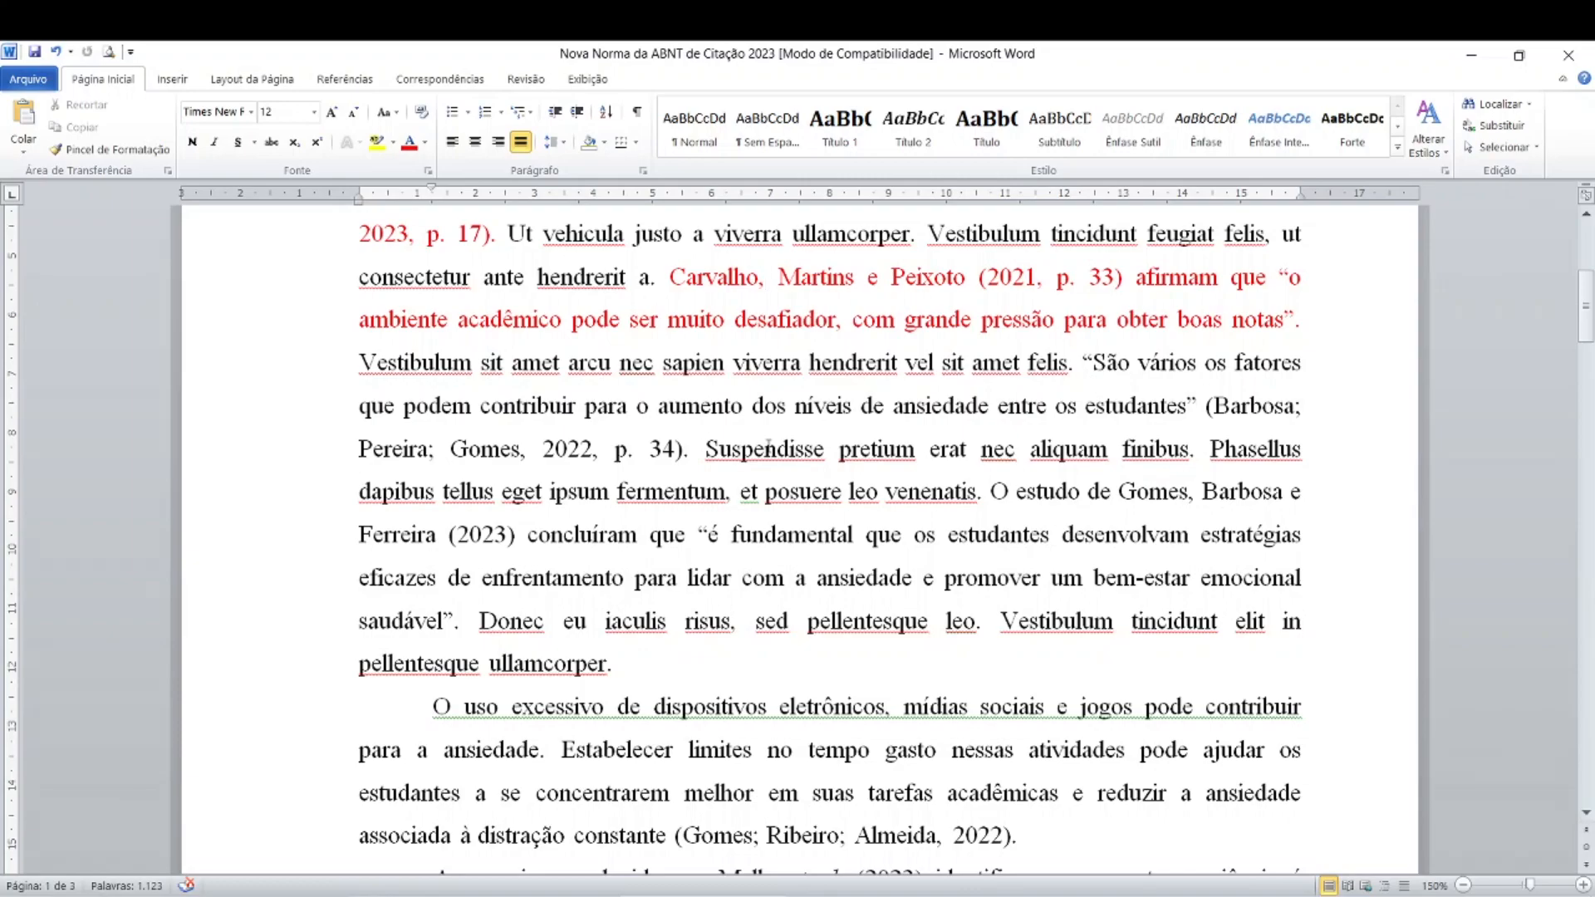
drag(1080, 363, 702, 465)
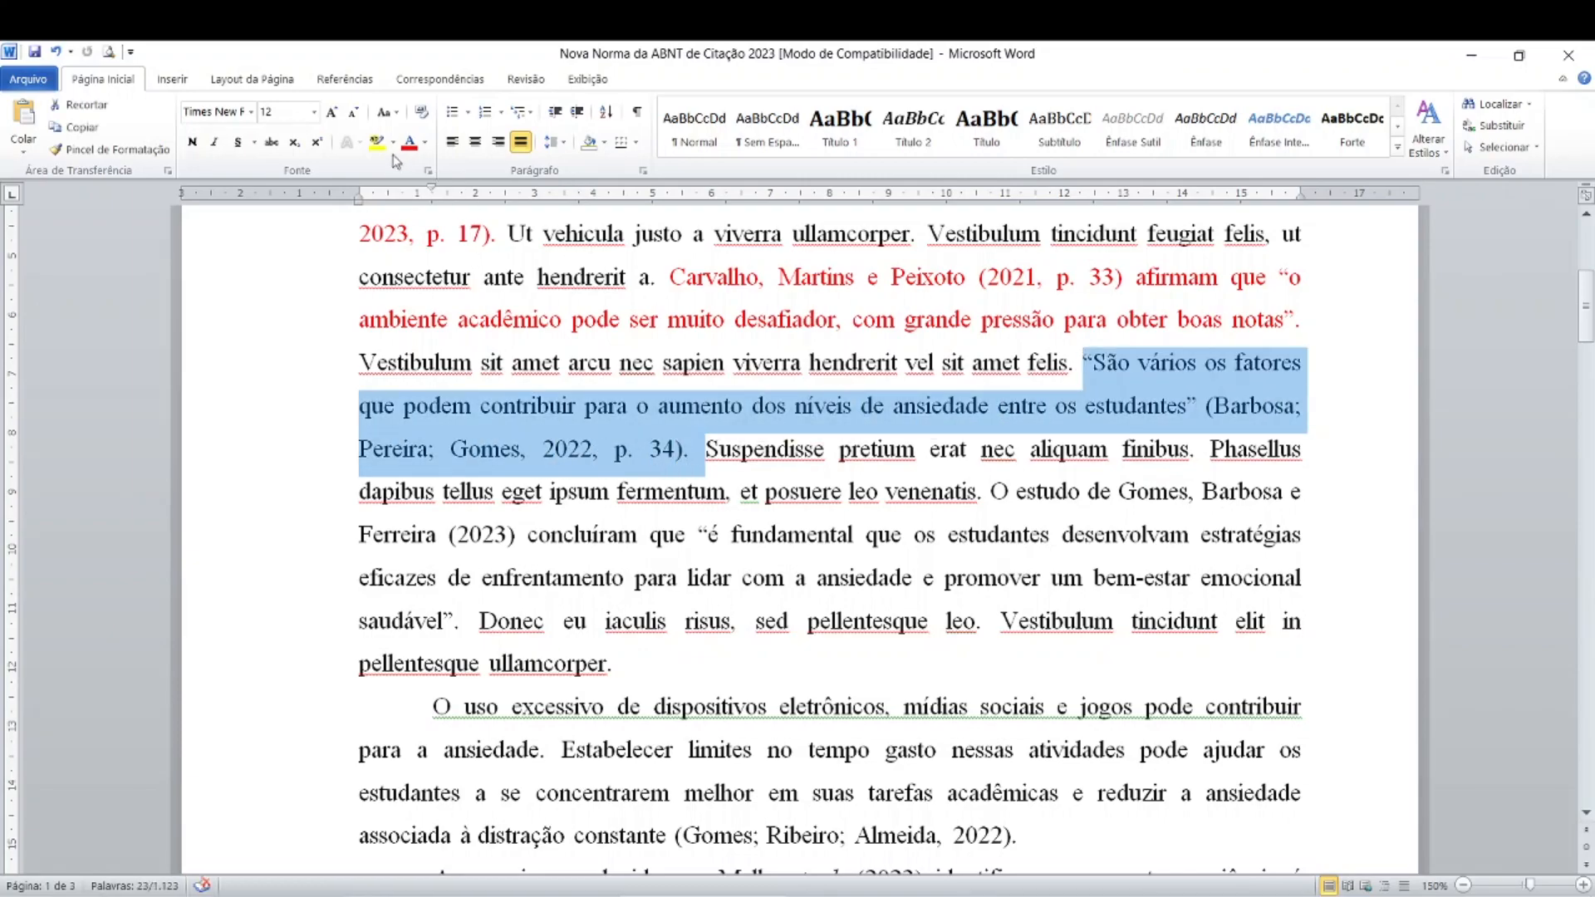
click(408, 146)
click(1275, 411)
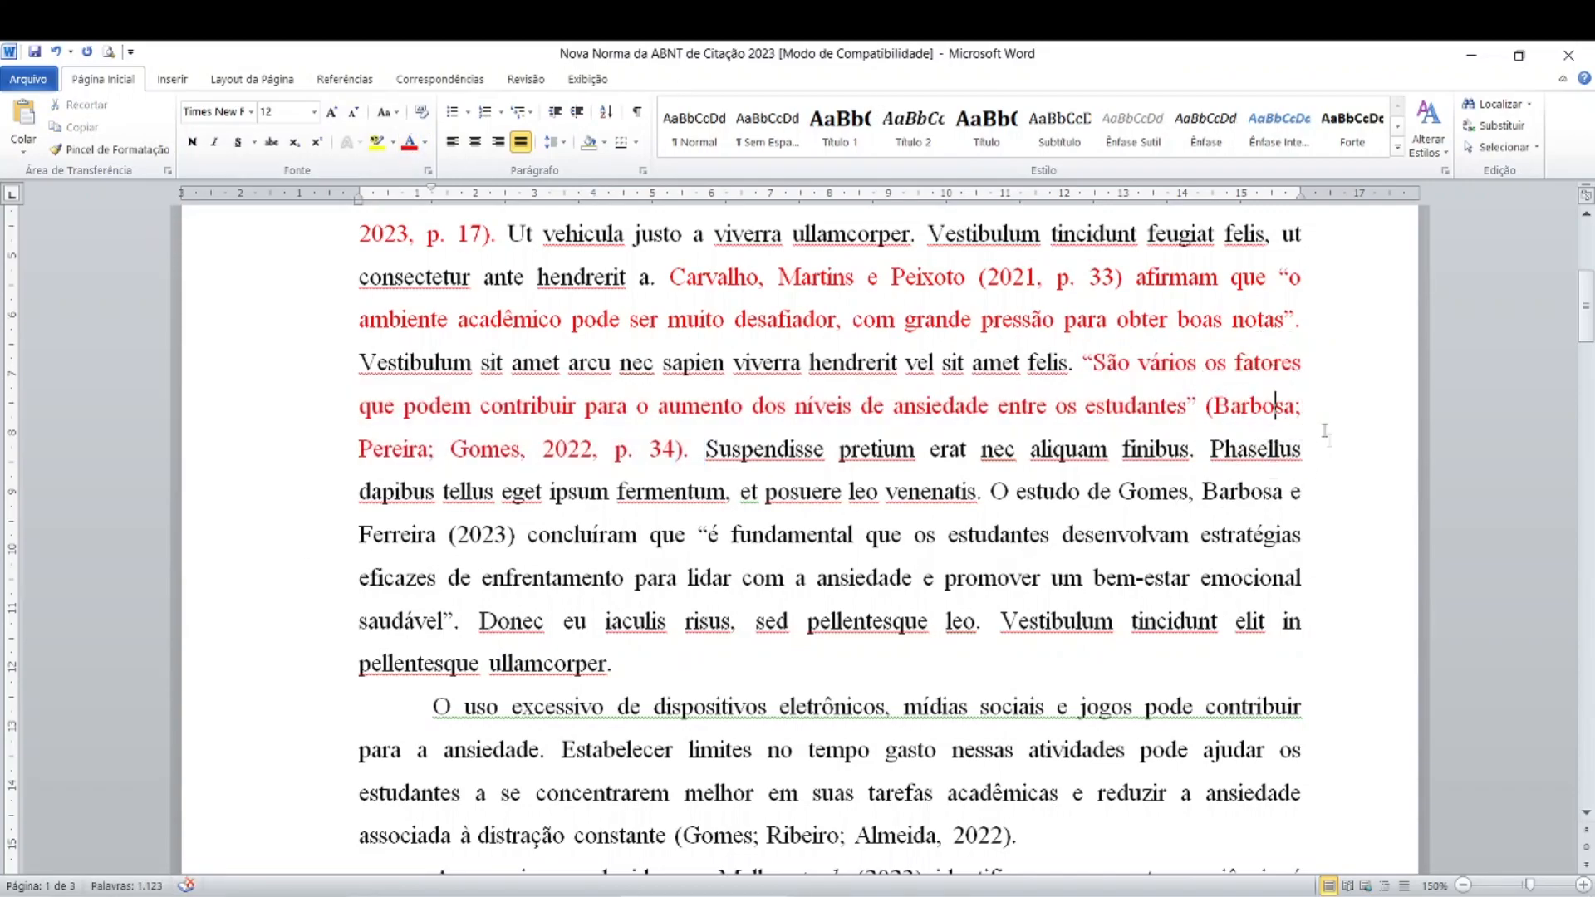
Examine the author surnames and their separators in the three-author parenthetical citation with year 2022.
scroll(1217, 446, down, 1)
click(1276, 332)
click(490, 384)
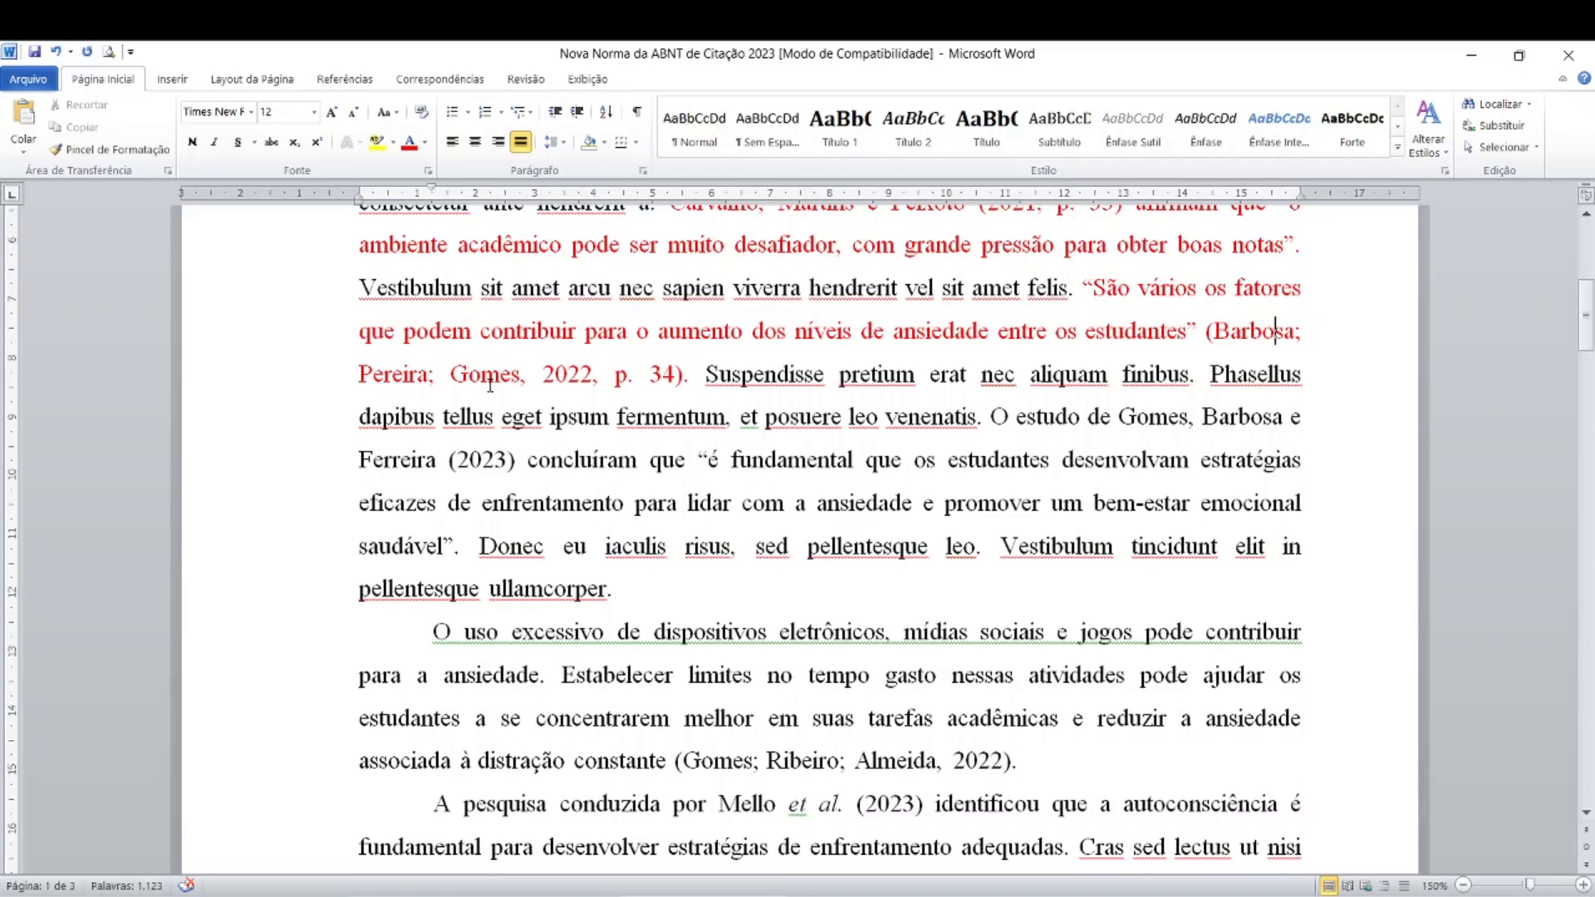
click(468, 382)
click(468, 382)
click(1230, 332)
click(1230, 332)
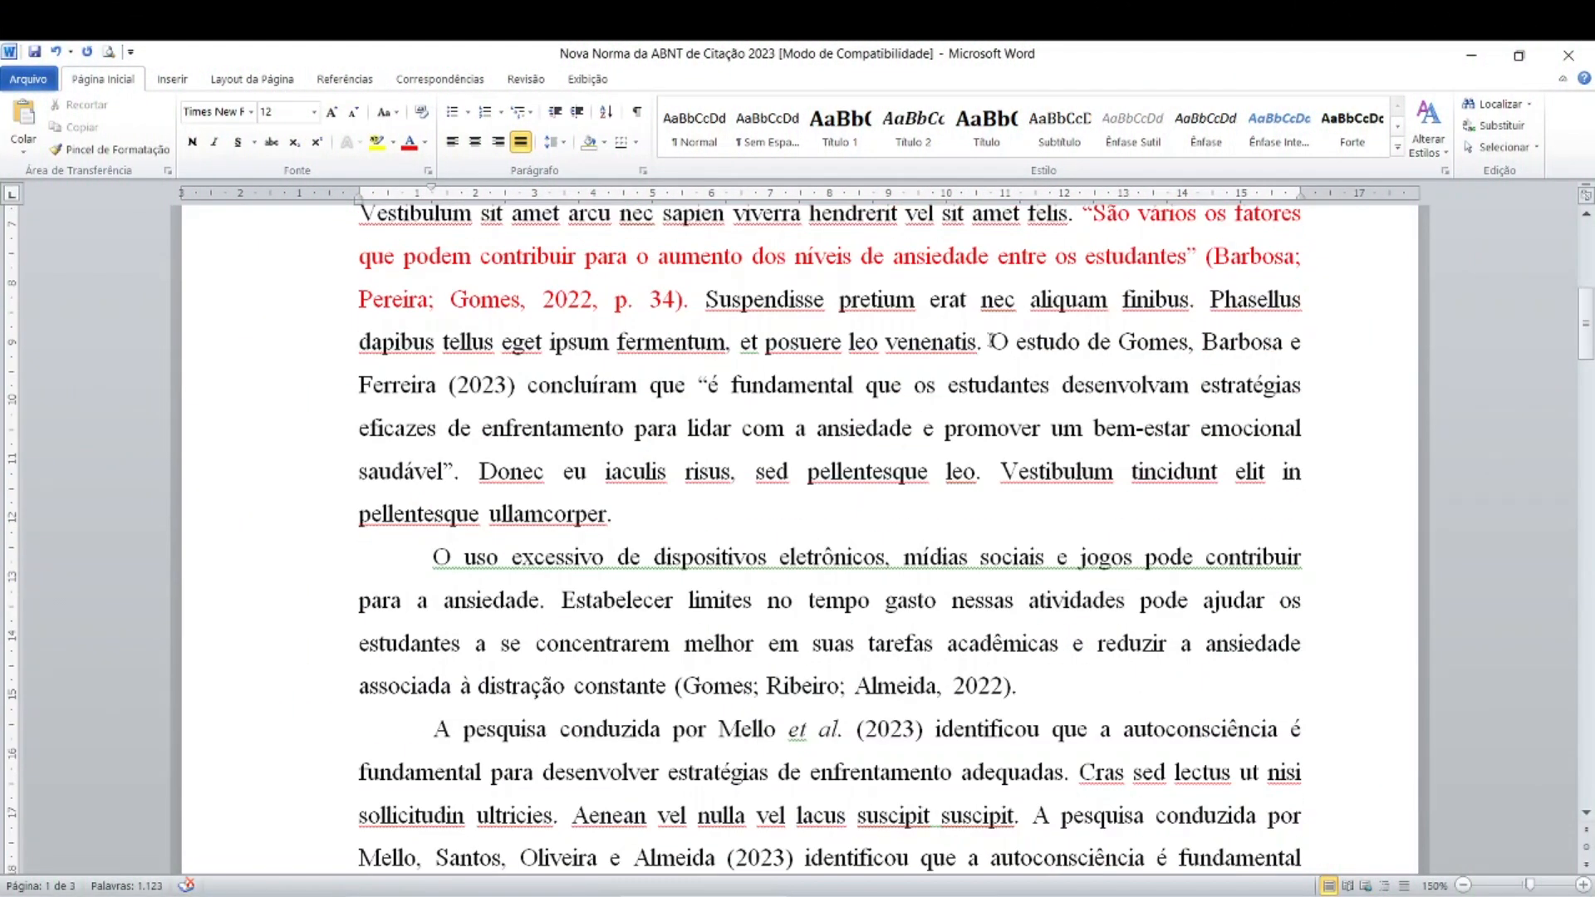
Color the 2023 three-author running-text citation red together with its quotation ending in "bem-estar emocional saudável".
drag(1119, 342, 466, 472)
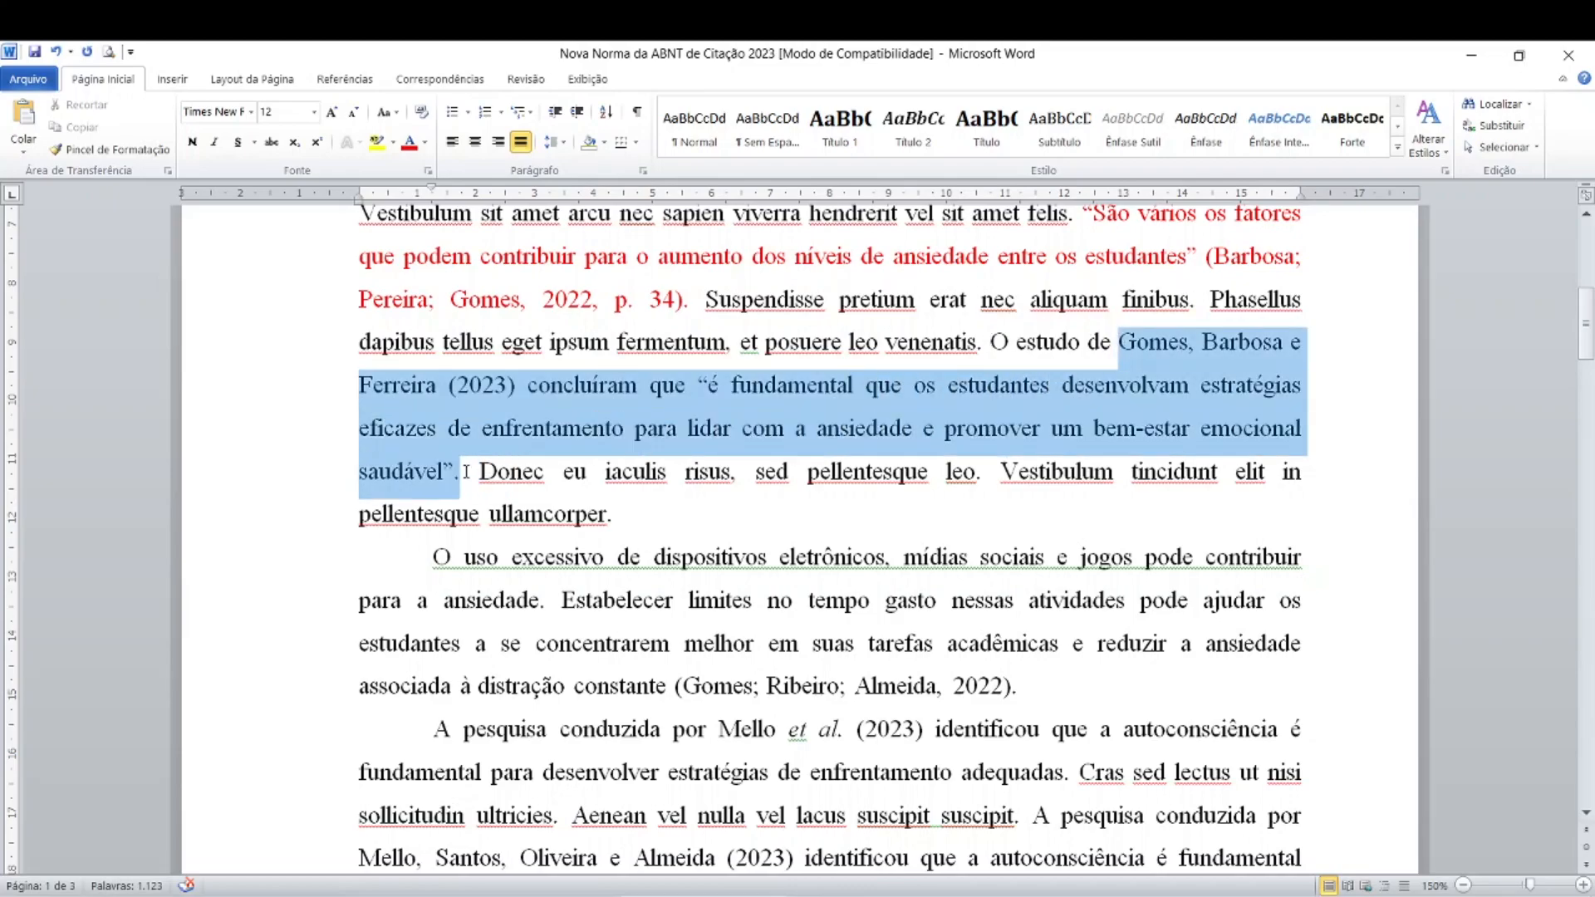
click(407, 142)
click(1259, 422)
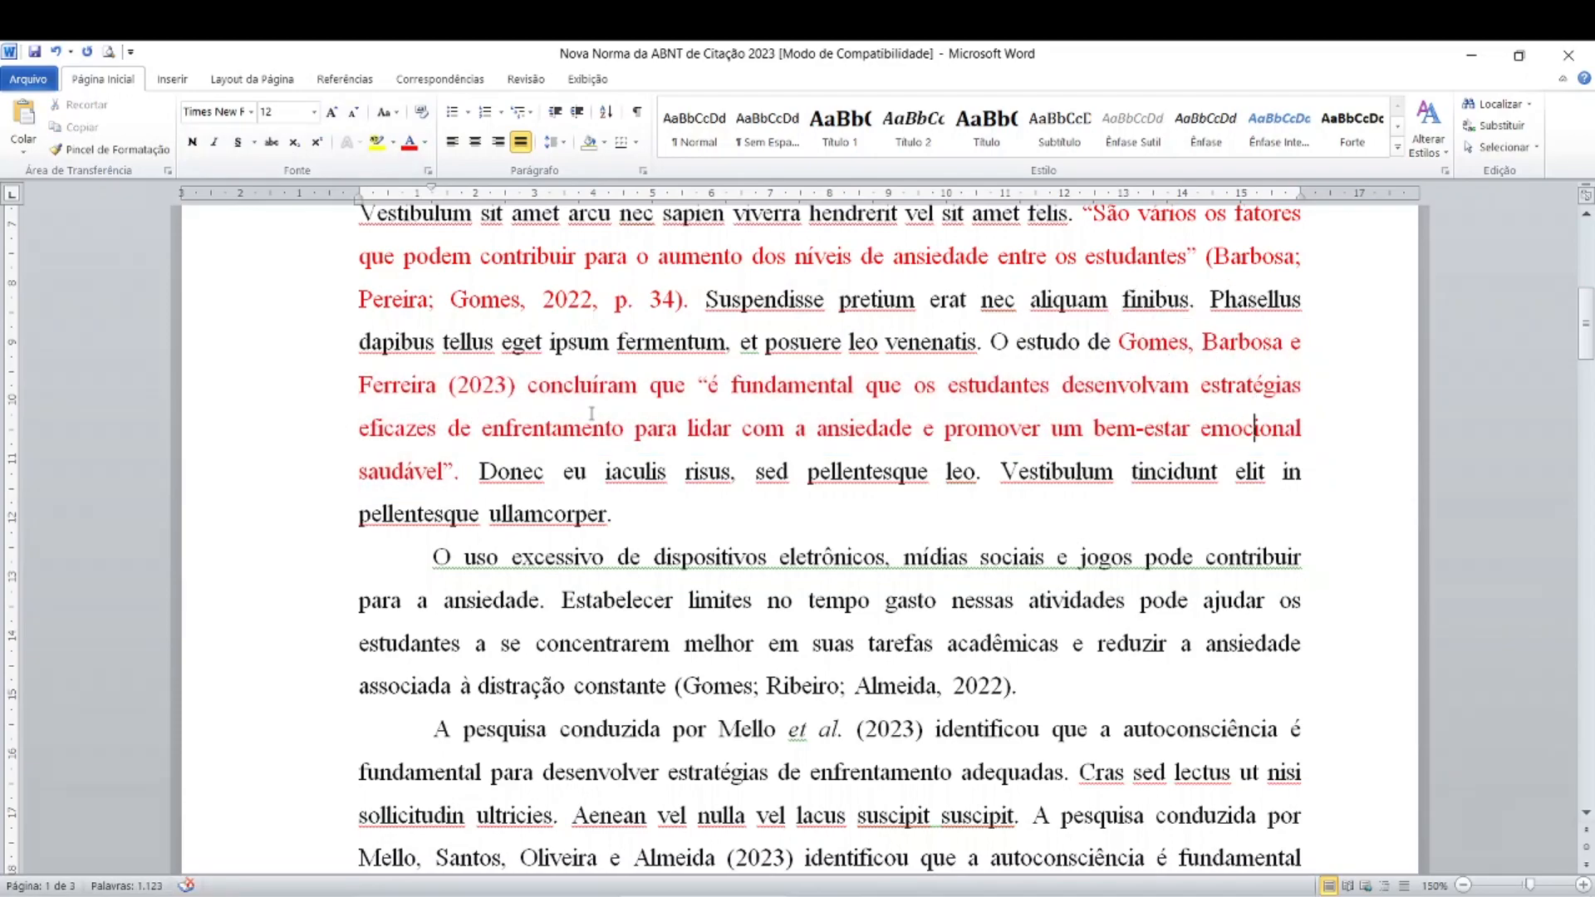
Compare the author separators in the 2023 running-text citation with those in the 2022 parenthetical three-author citation.
key(ctrl)
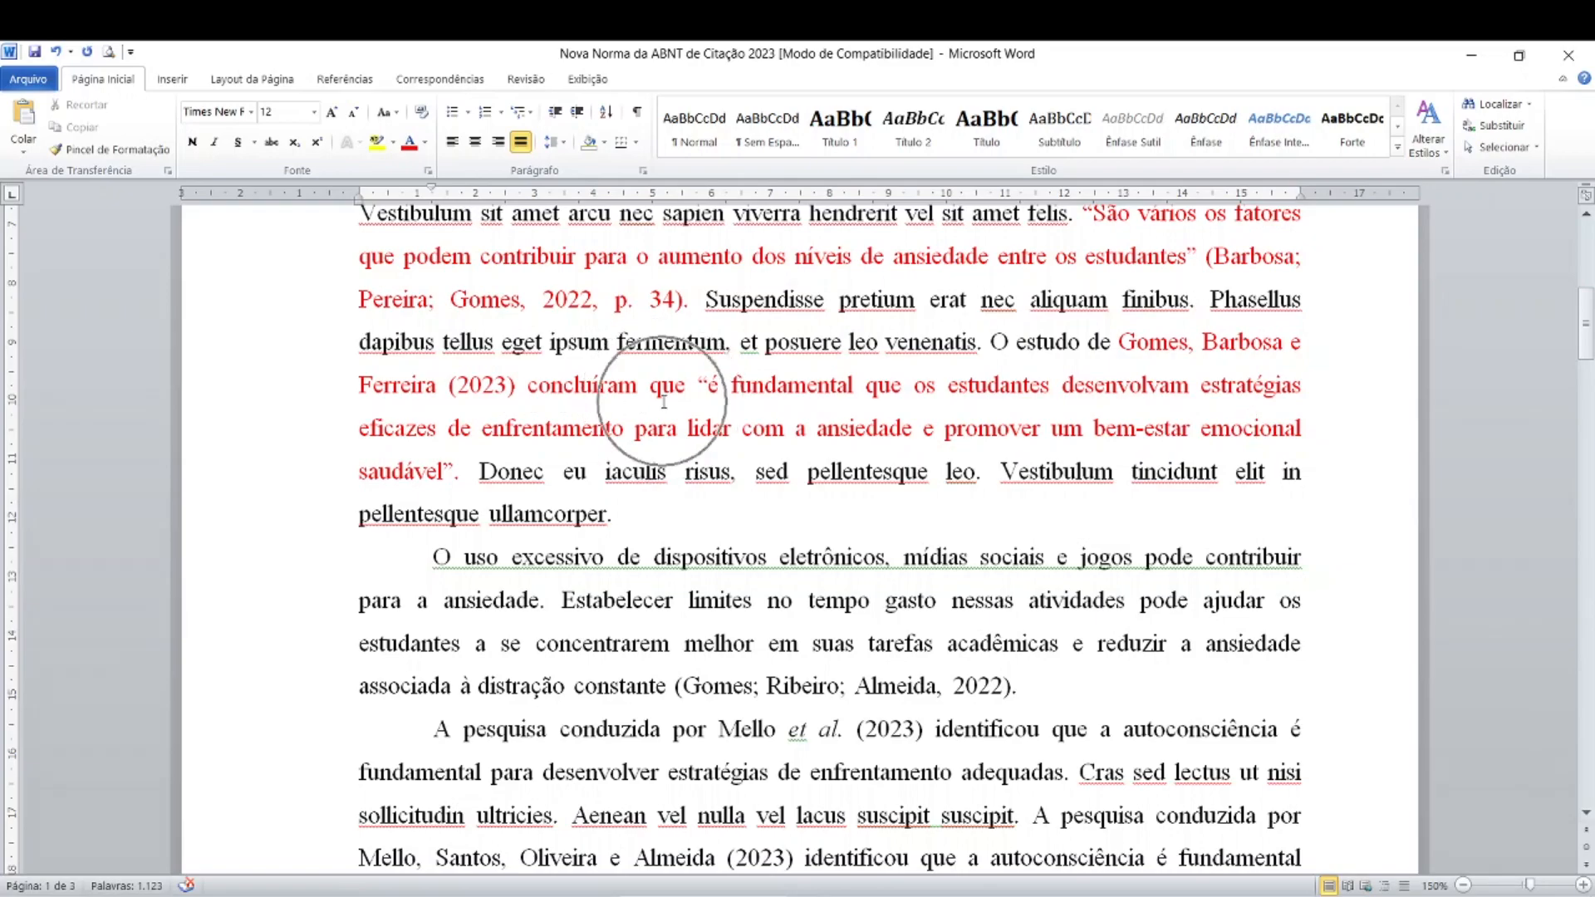
key(ctrl)
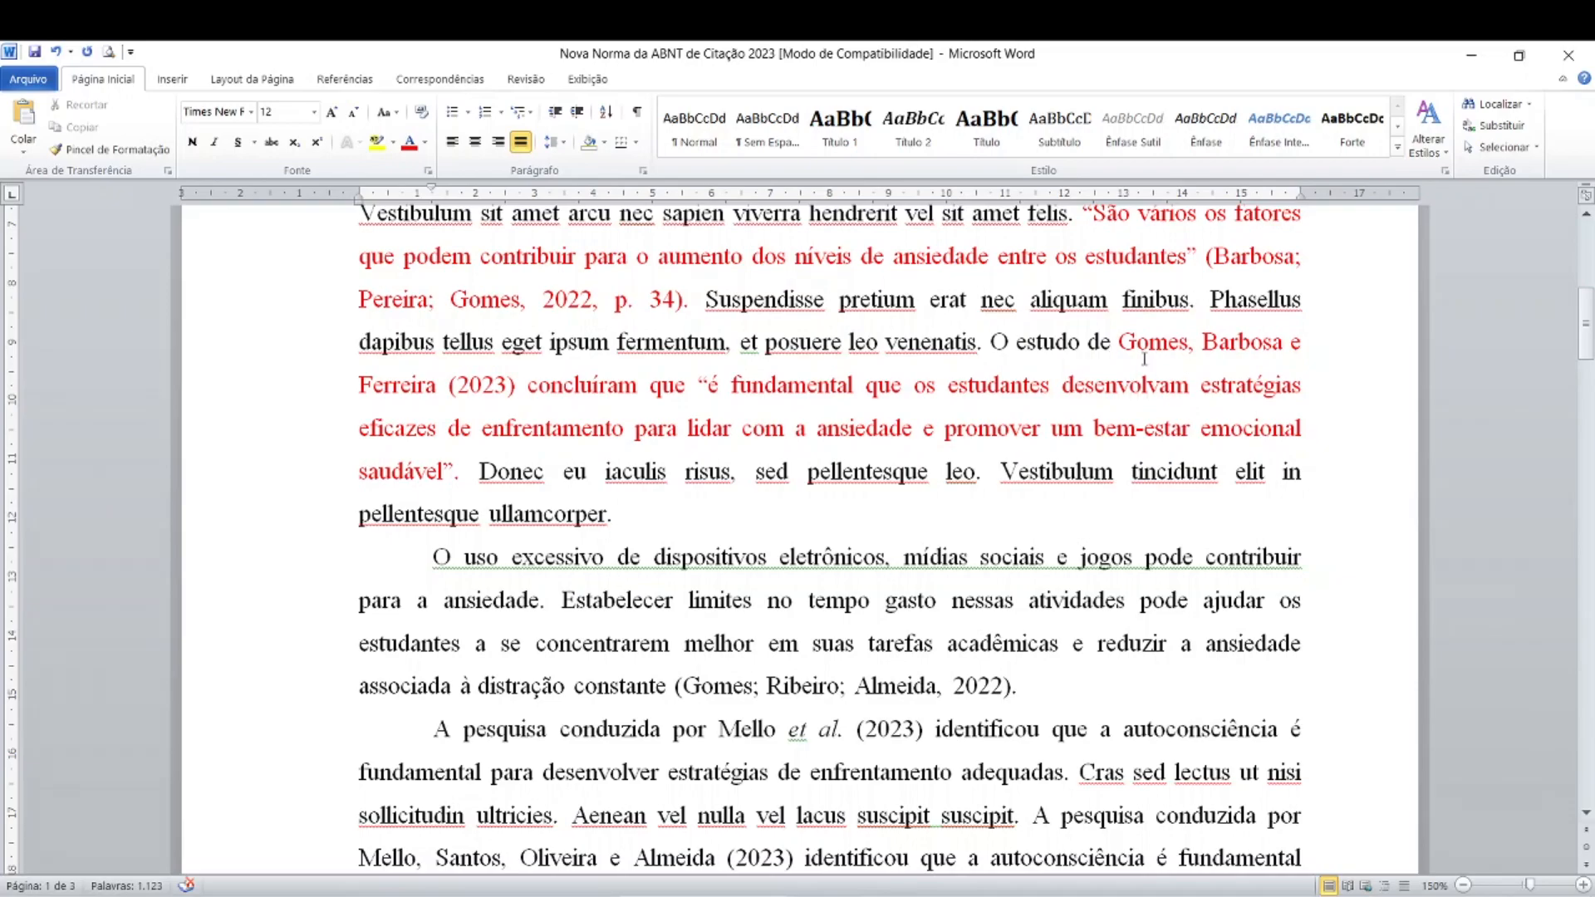
key(ctrl)
key(ctrl)
scroll(1234, 372, up, 1)
click(1241, 412)
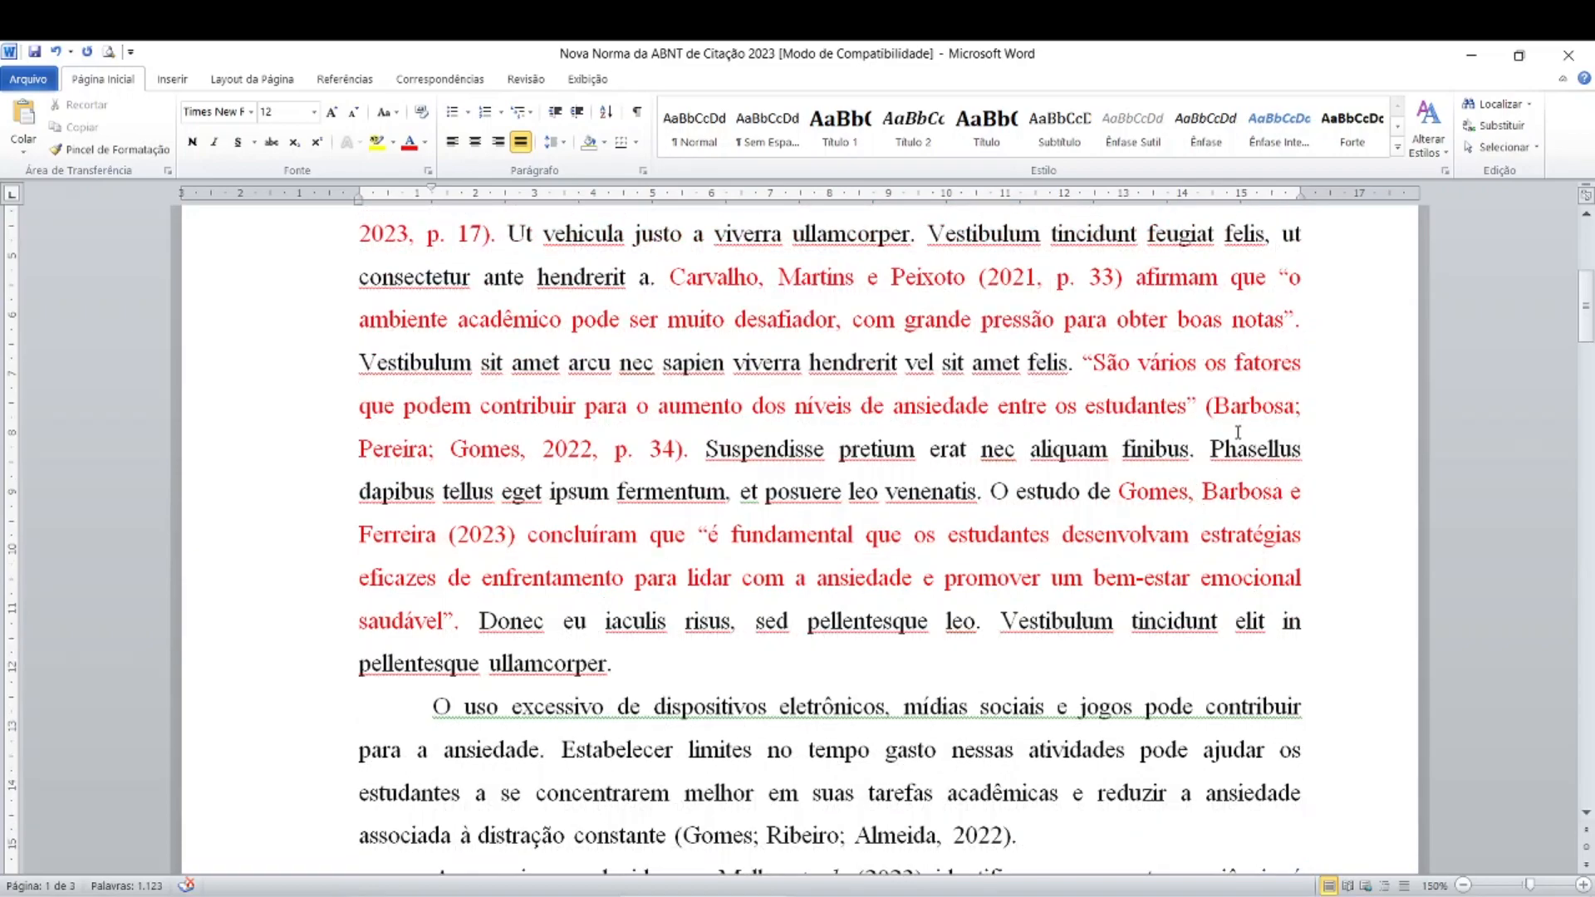
scroll(712, 459, down, 1)
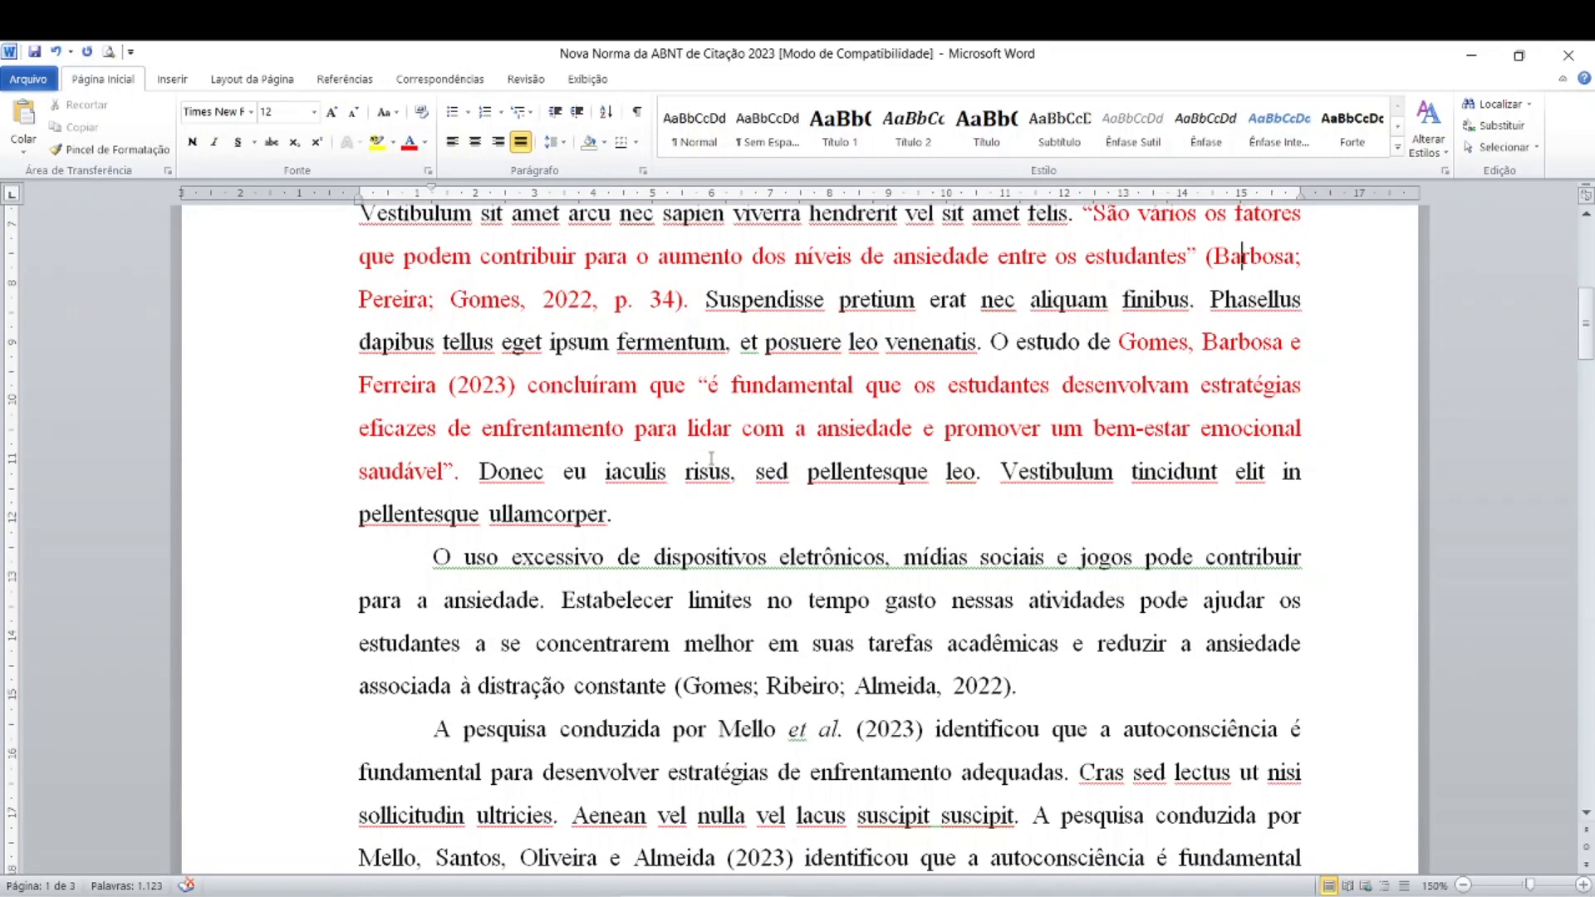
Examine the year placement and the quotation marks in the red 2023 three-author running-text citation.
click(968, 392)
click(510, 383)
click(711, 388)
click(441, 474)
click(719, 392)
click(509, 387)
key(ctrl)
key(ctrl)
key(ctrl)
key(ctrl)
key(ctrl)
key(ctrl)
key(ctrl)
click(395, 396)
click(528, 387)
Examine the extent of the passage starting "O uso excessivo de dispositivos eletrônicos" and its three-author parenthetical citation.
scroll(510, 386, down, 2)
click(586, 396)
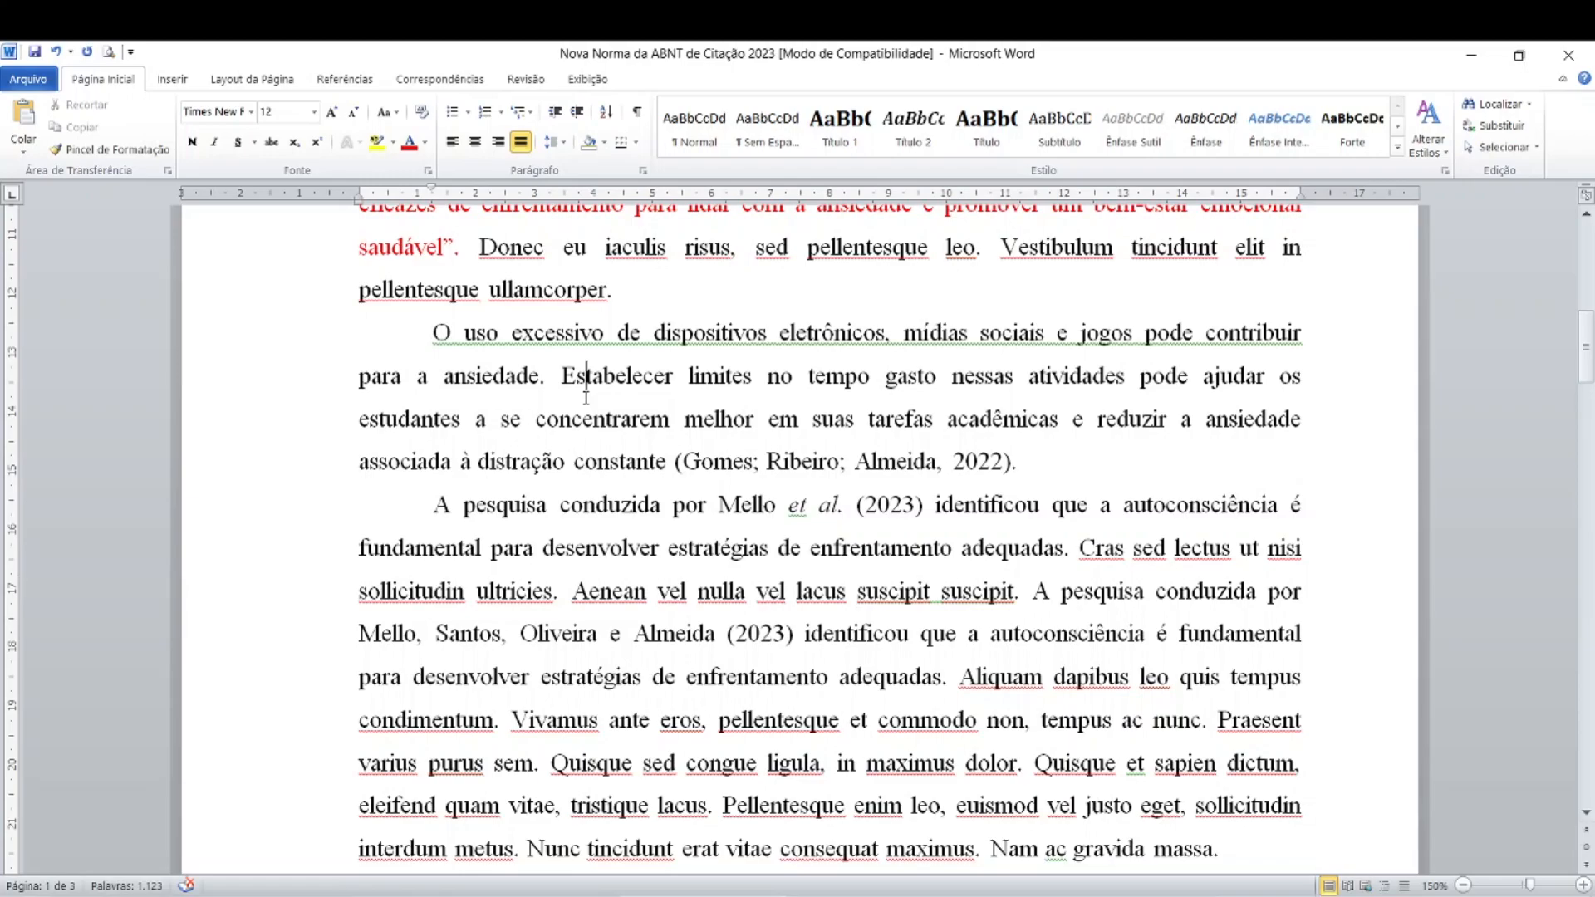
click(557, 413)
click(557, 332)
drag(428, 332, 652, 478)
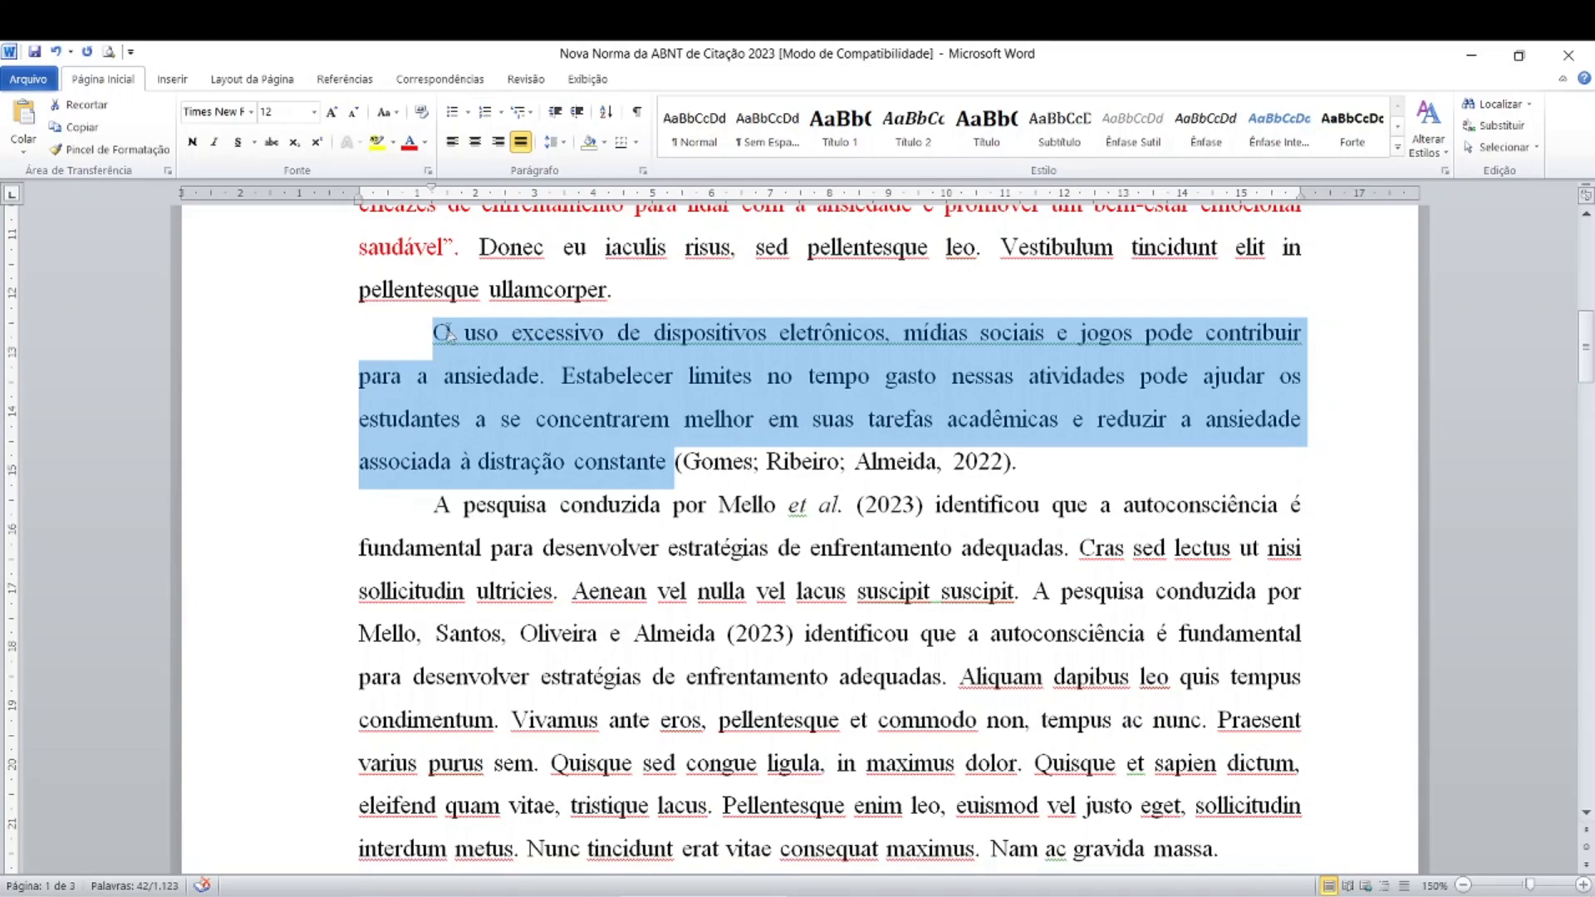
click(445, 389)
click(433, 332)
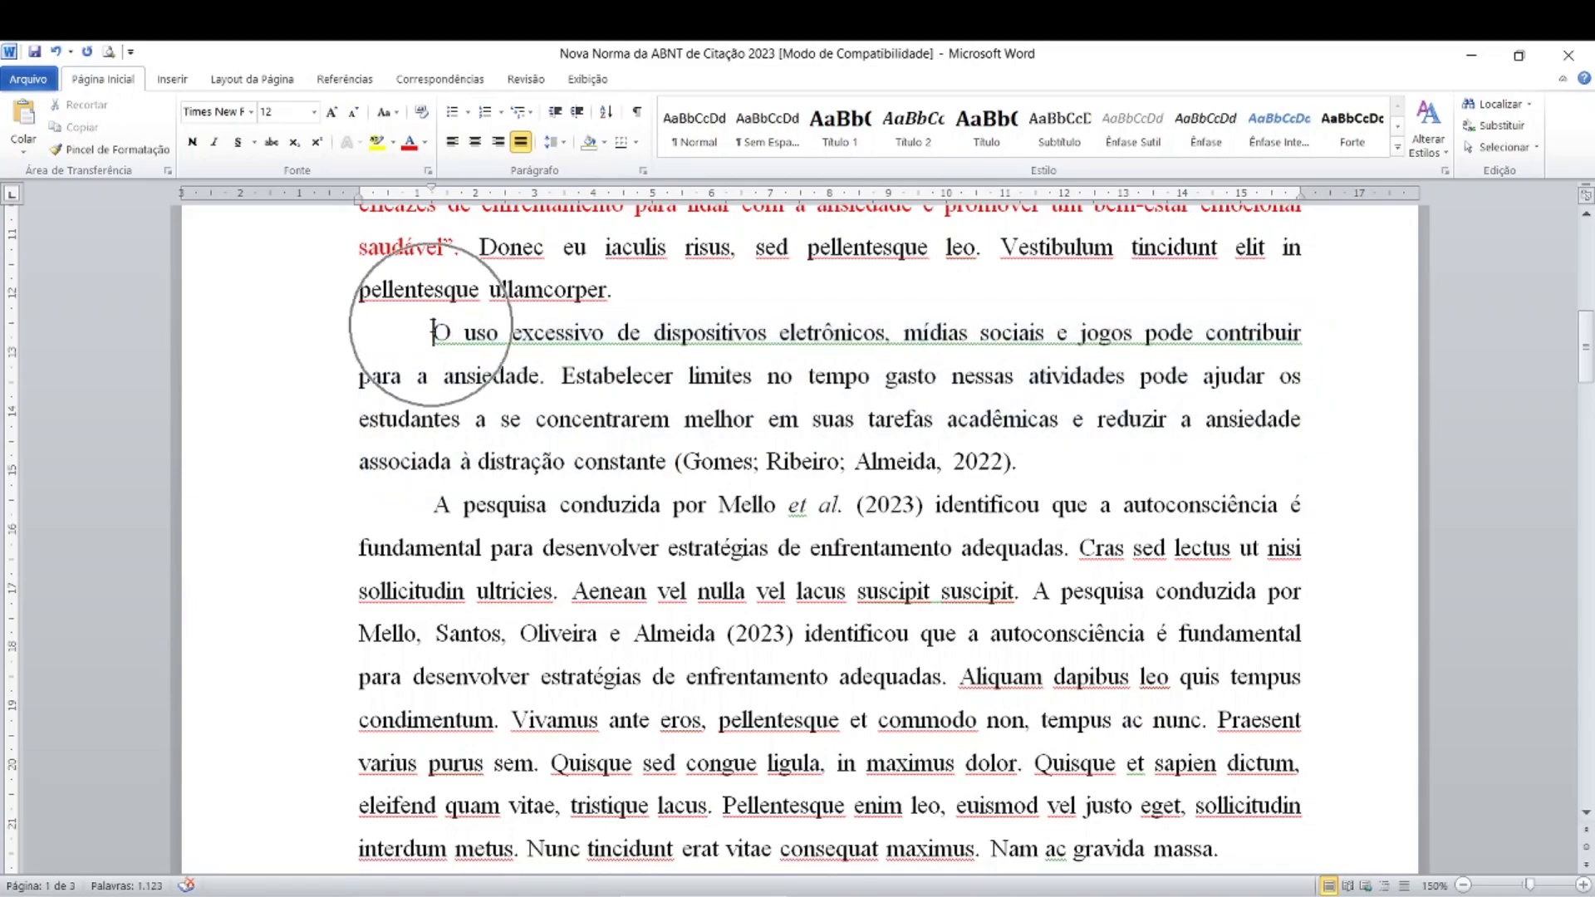
click(438, 384)
click(444, 461)
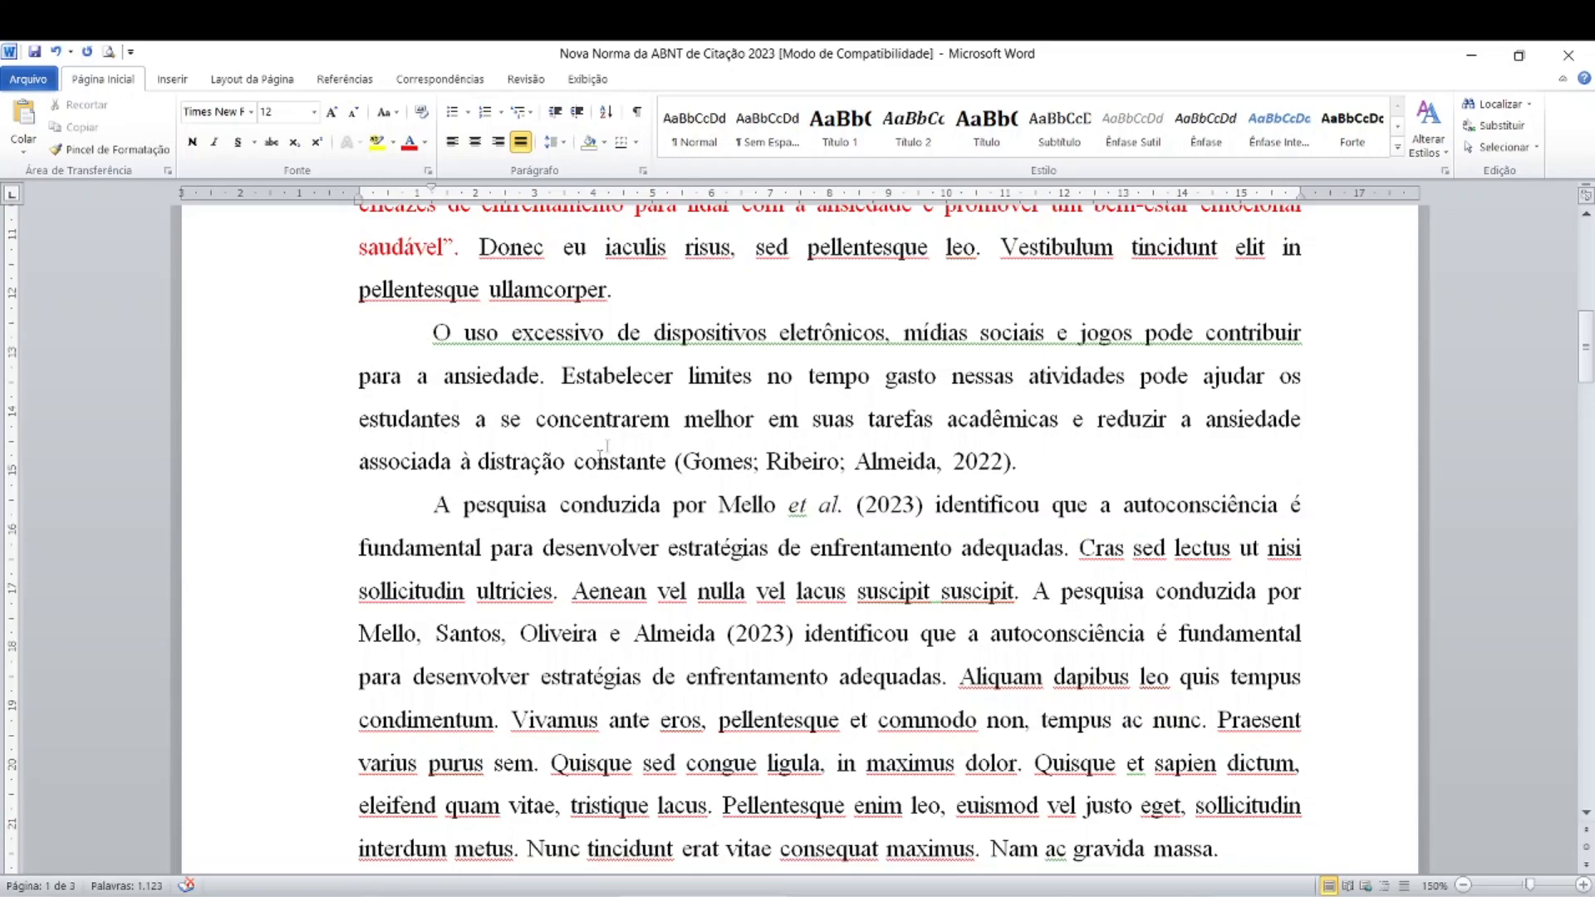
click(651, 460)
key(ctrl)
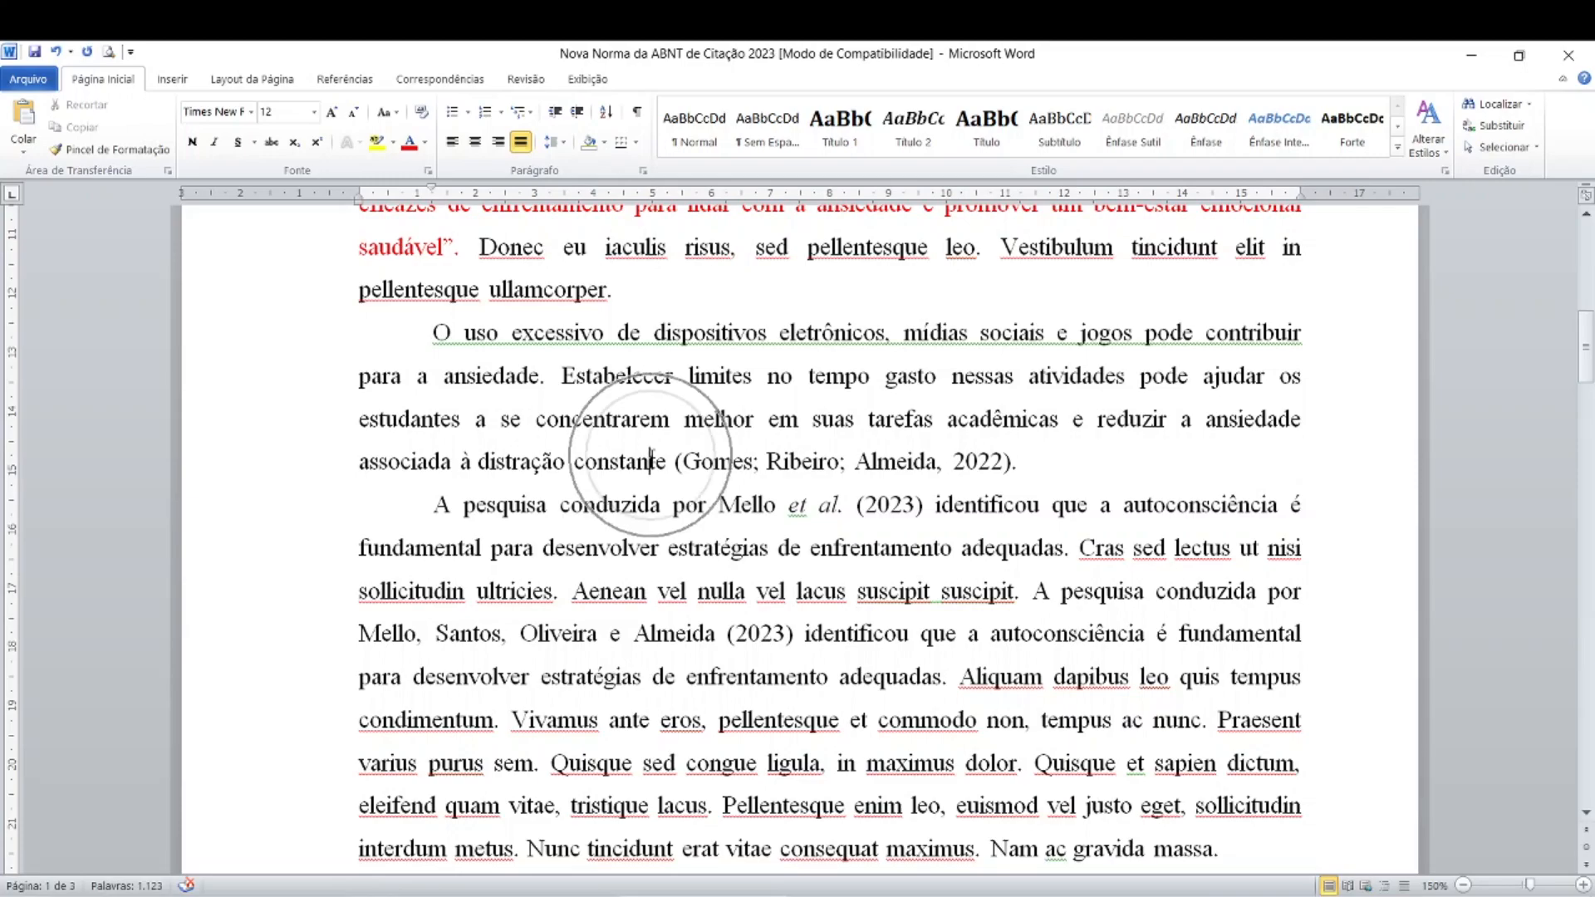
key(ctrl)
key(ctrl)
key(ctrl)
key(ctrl)
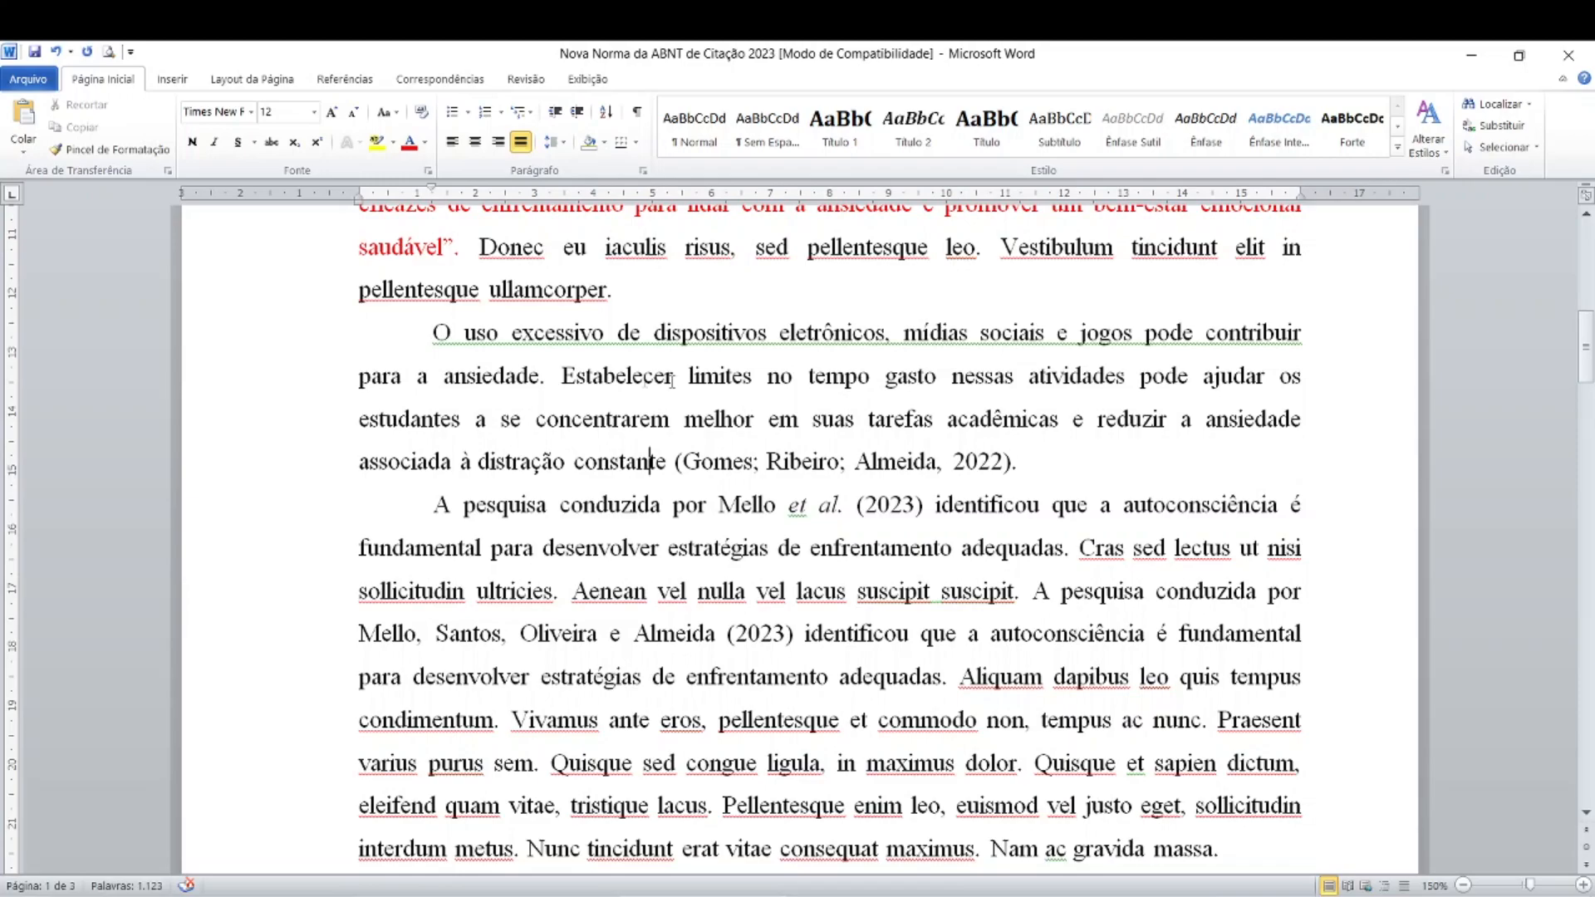
Indent all lines of the paragraph starting "O uso excessivo de dispositivos eletrônicos" 4 cm from the left margin.
drag(434, 334, 1045, 480)
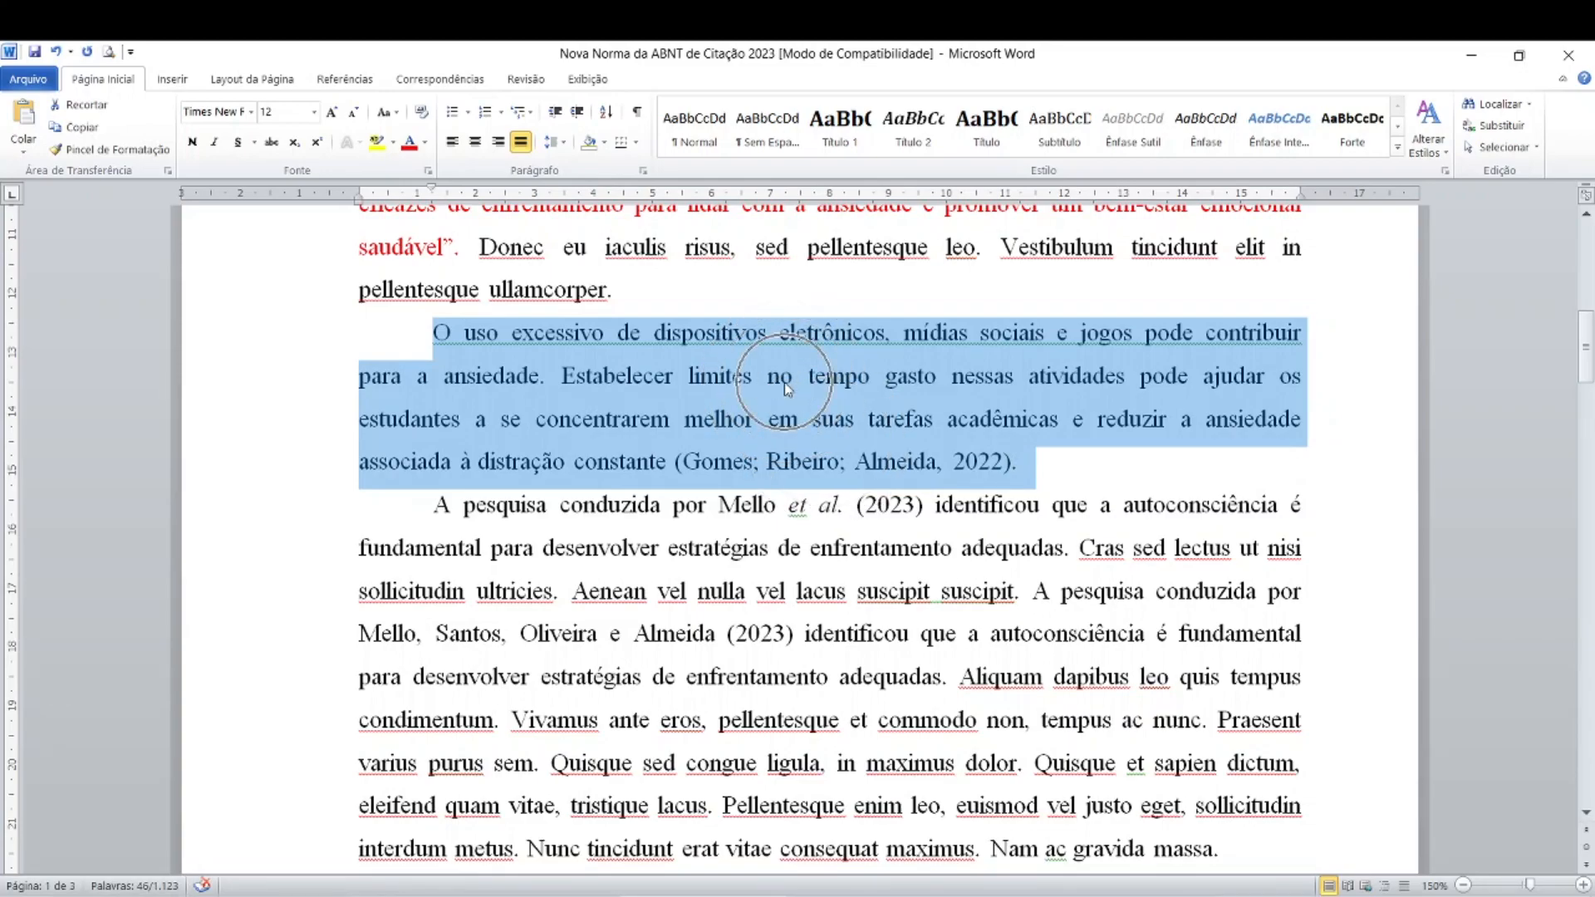
key(ctrl)
key(ctrl)
drag(432, 190, 594, 198)
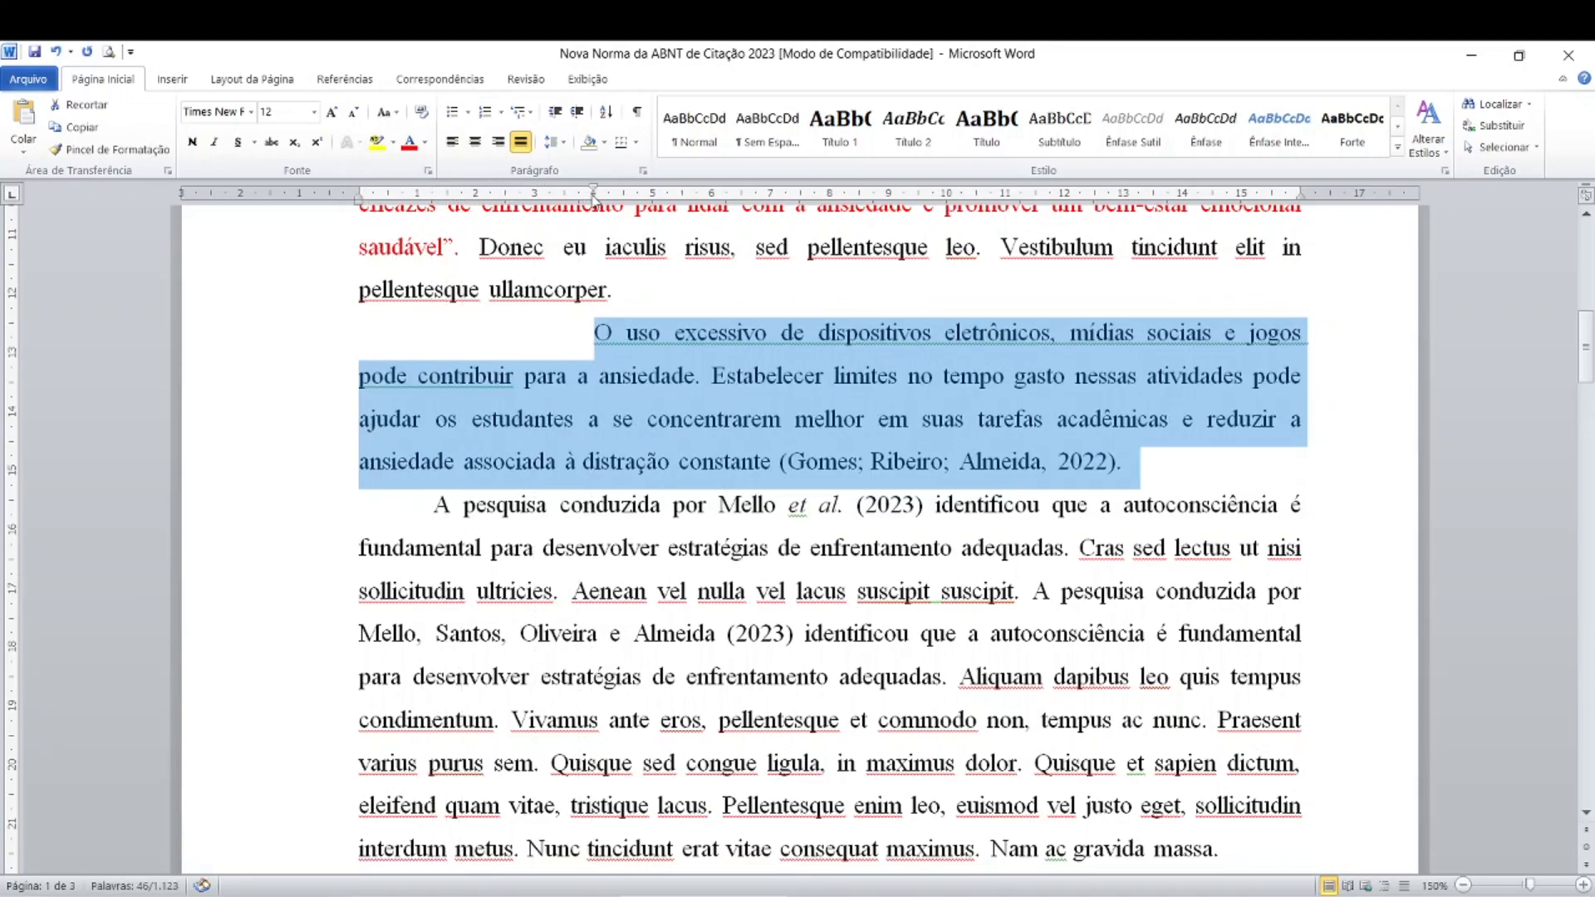
drag(359, 200, 594, 206)
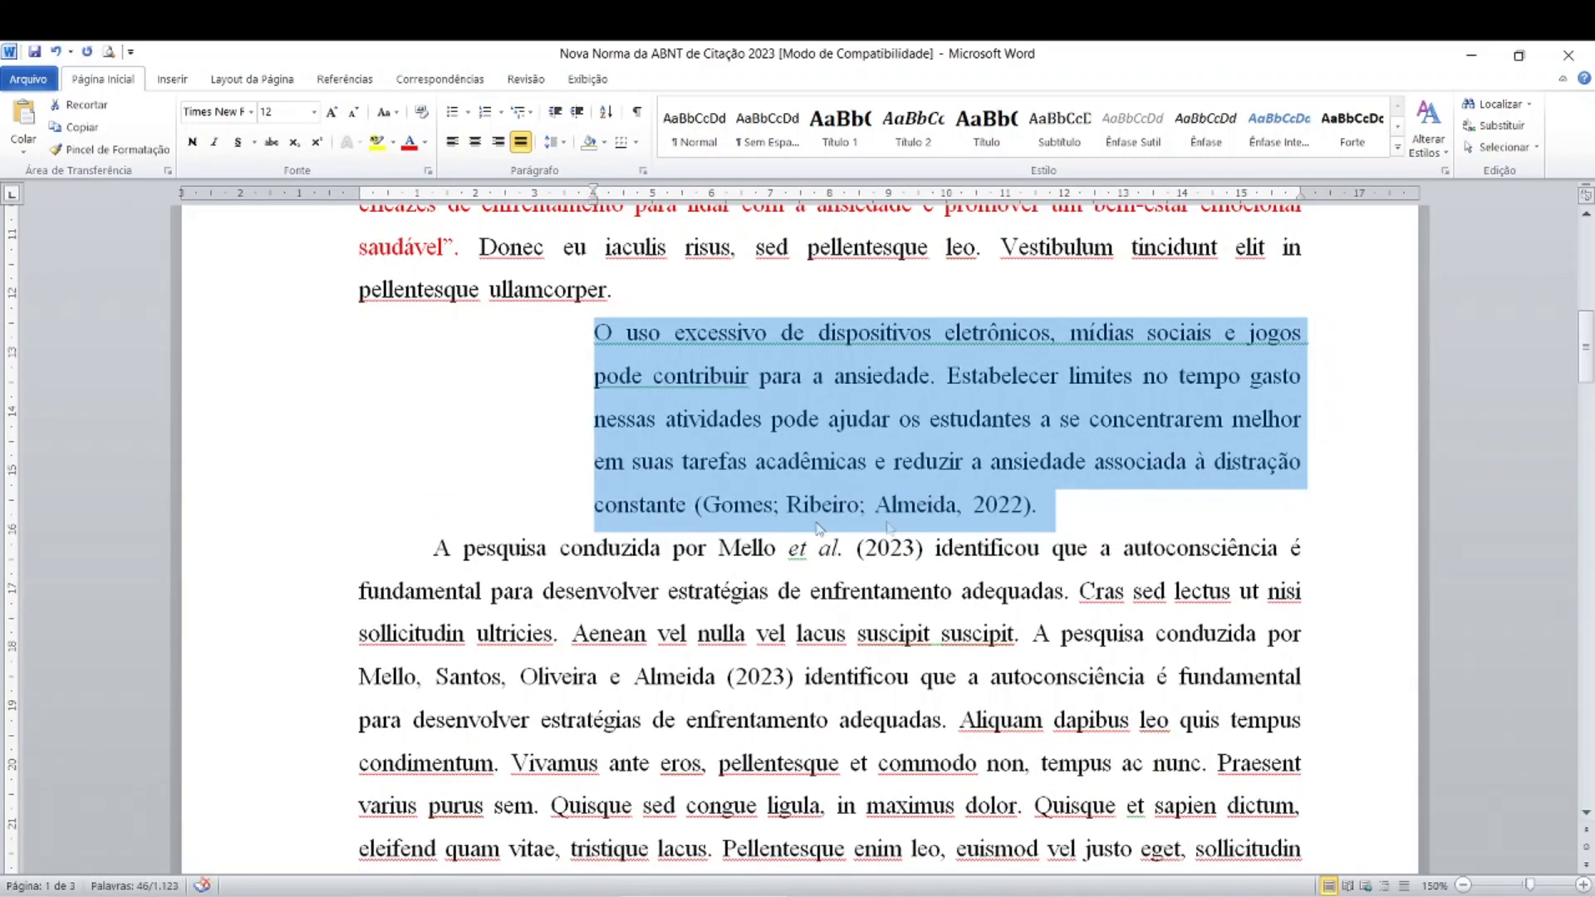
Give the indented long quotation single line spacing and font size 10, and leave a blank line after it.
click(568, 148)
click(547, 157)
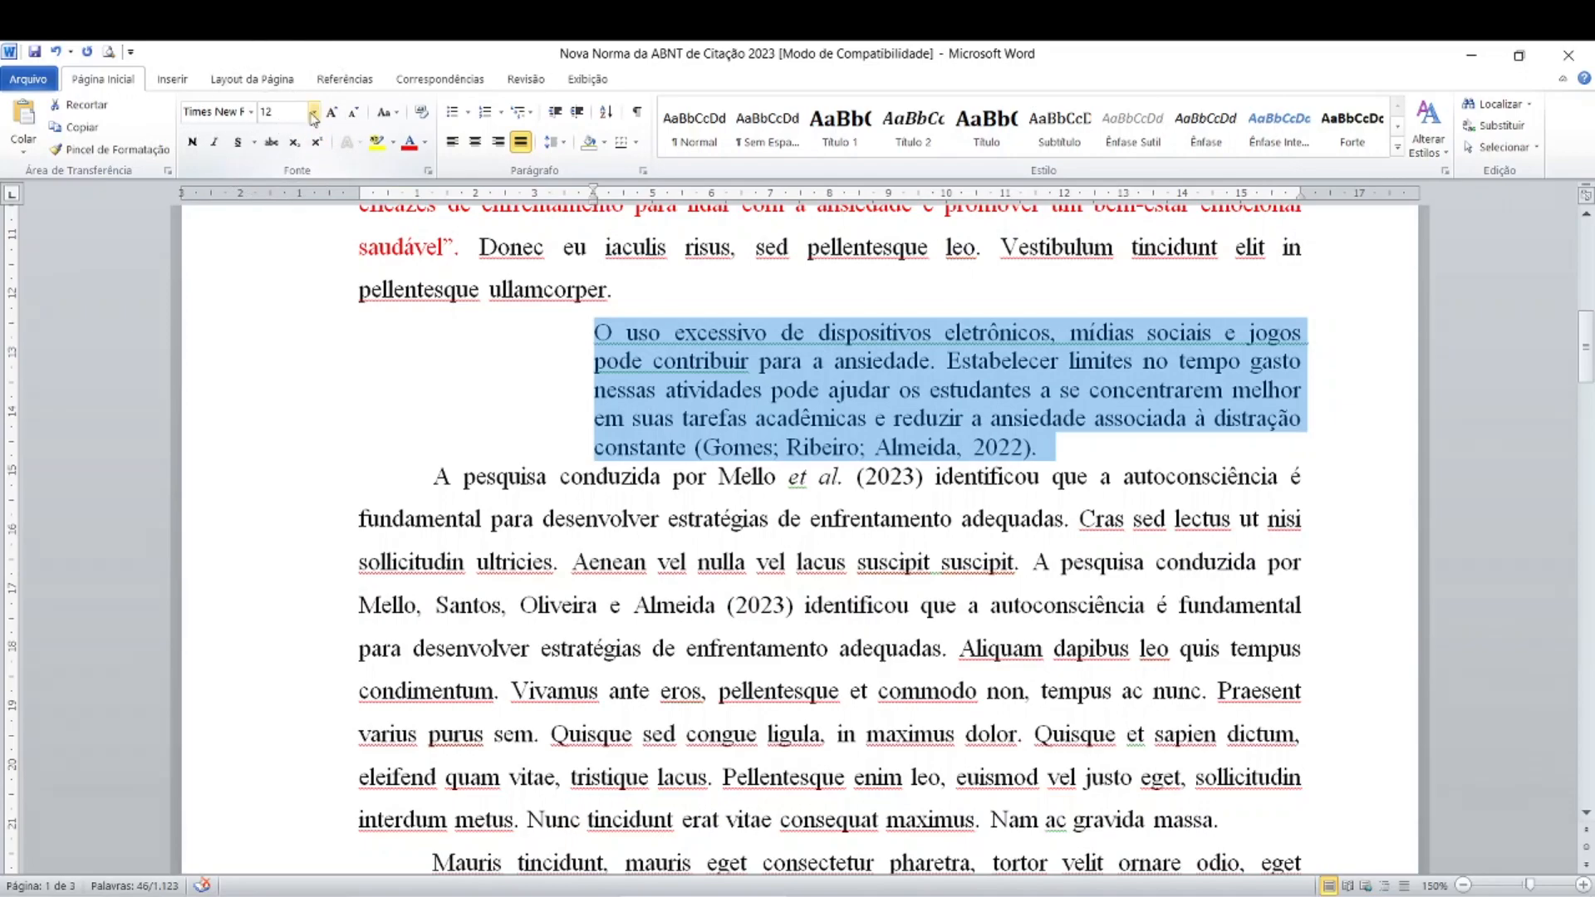
click(314, 111)
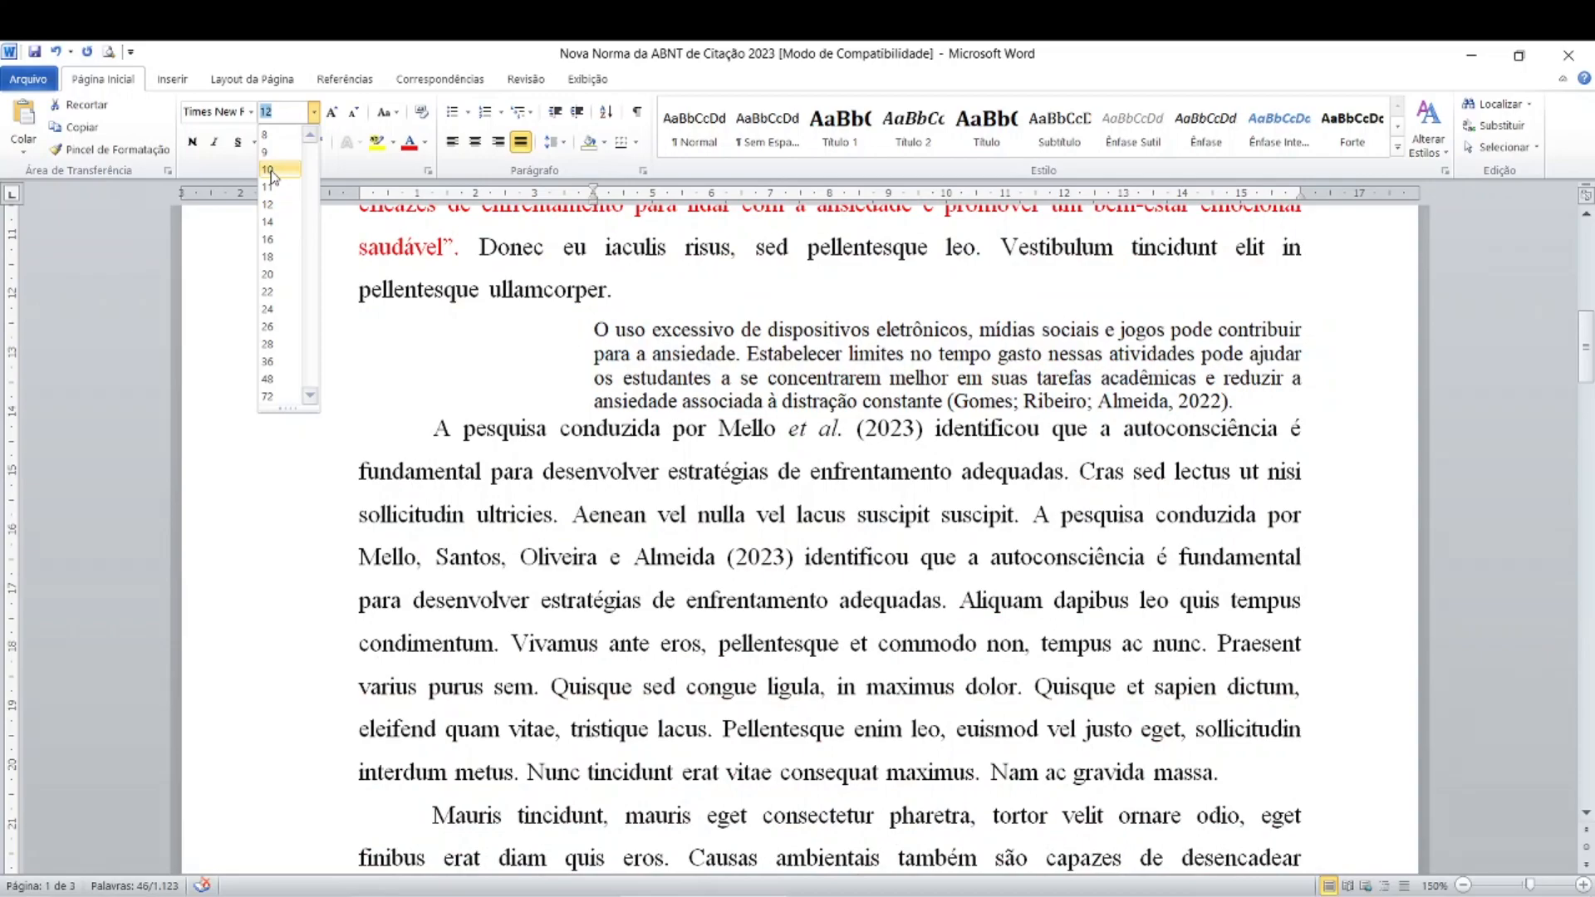
click(270, 170)
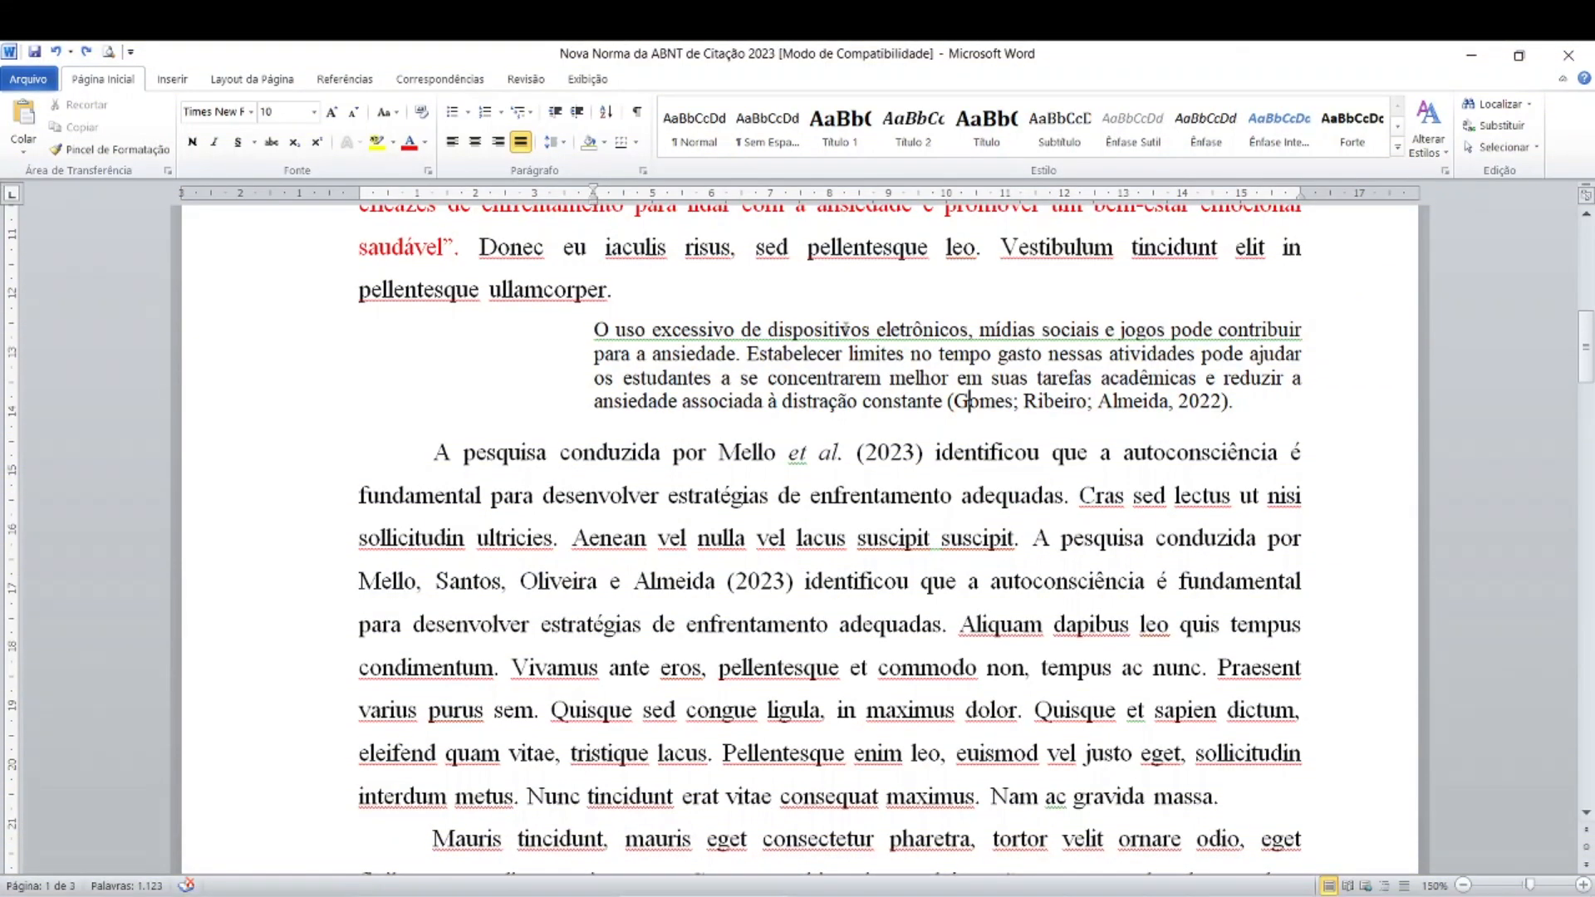
Add the page reference ", p. 43" after the year 2022 in the indented quotation's parenthetical citation.
click(843, 328)
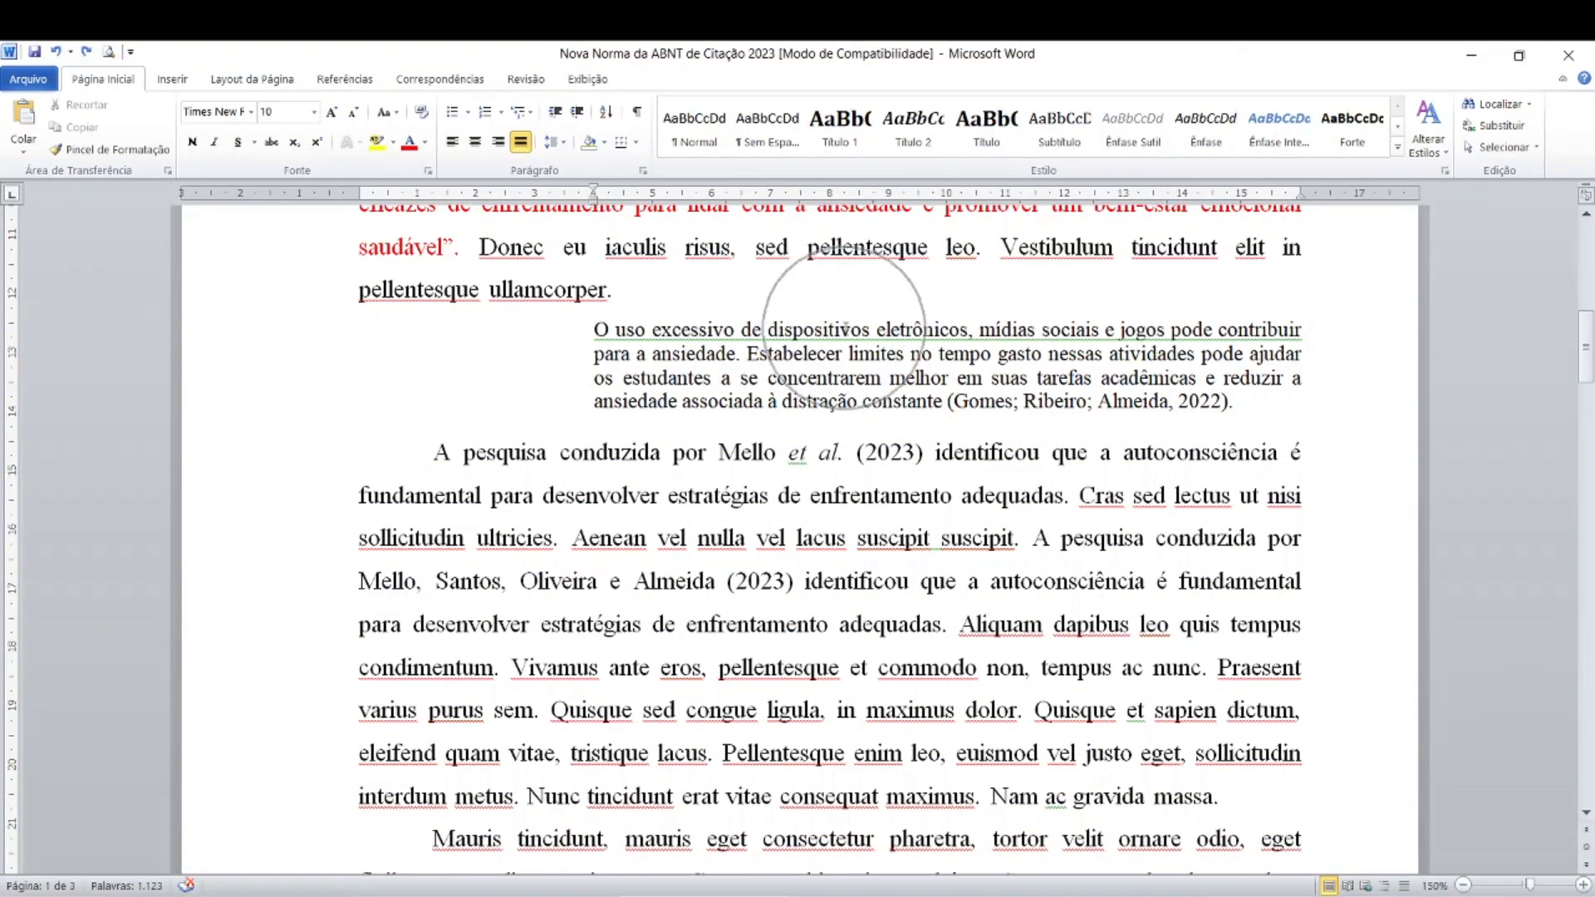
key(ctrl)
click(821, 358)
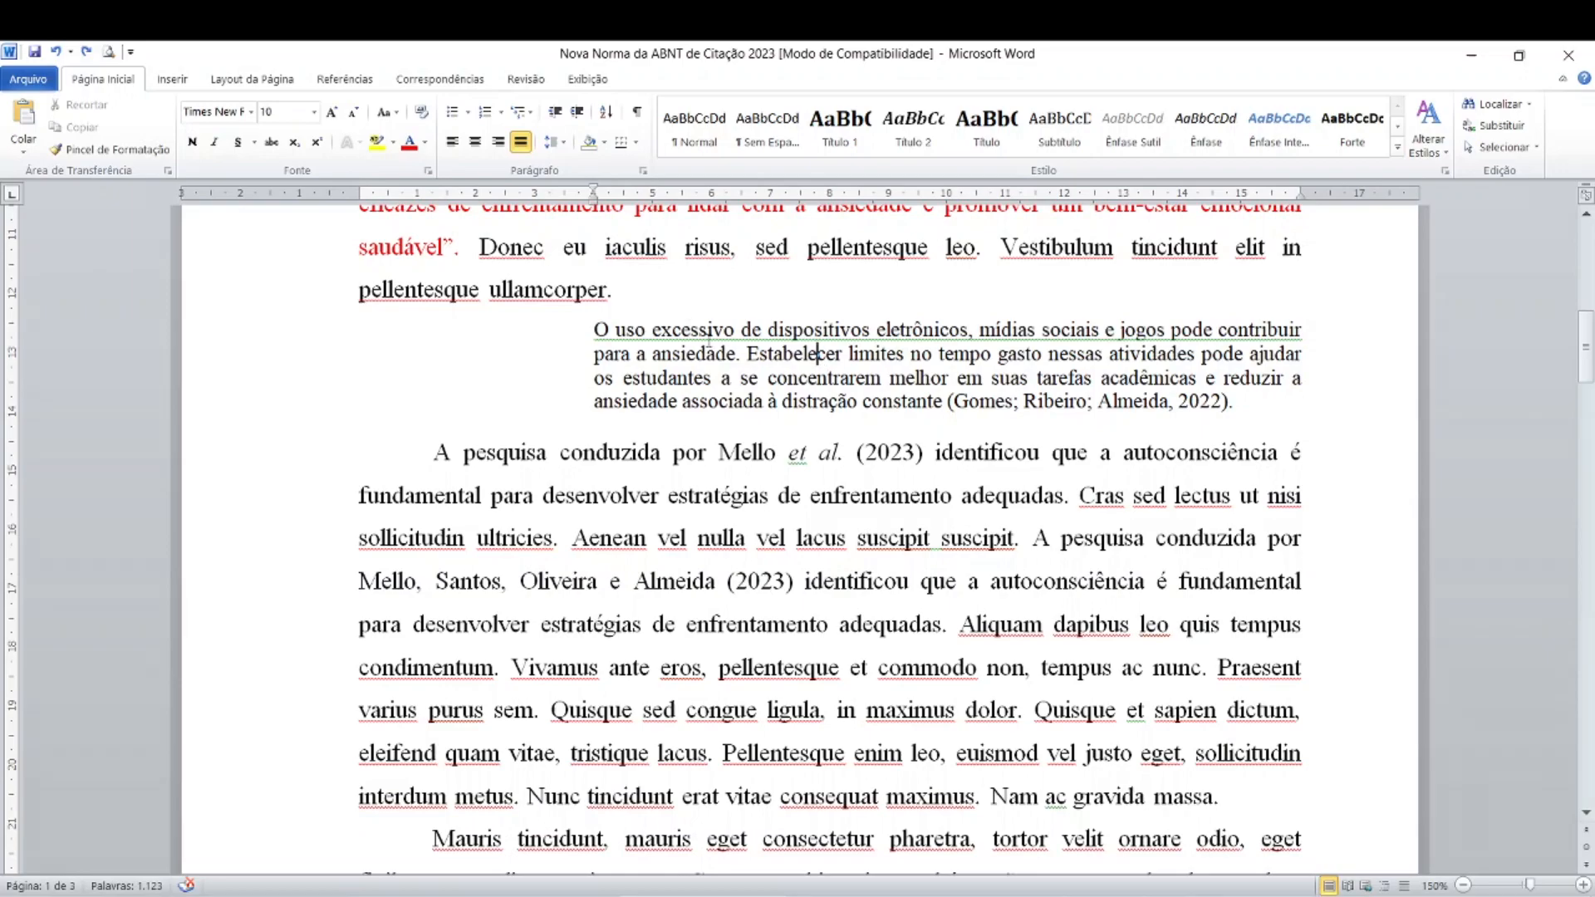
drag(595, 332, 1180, 420)
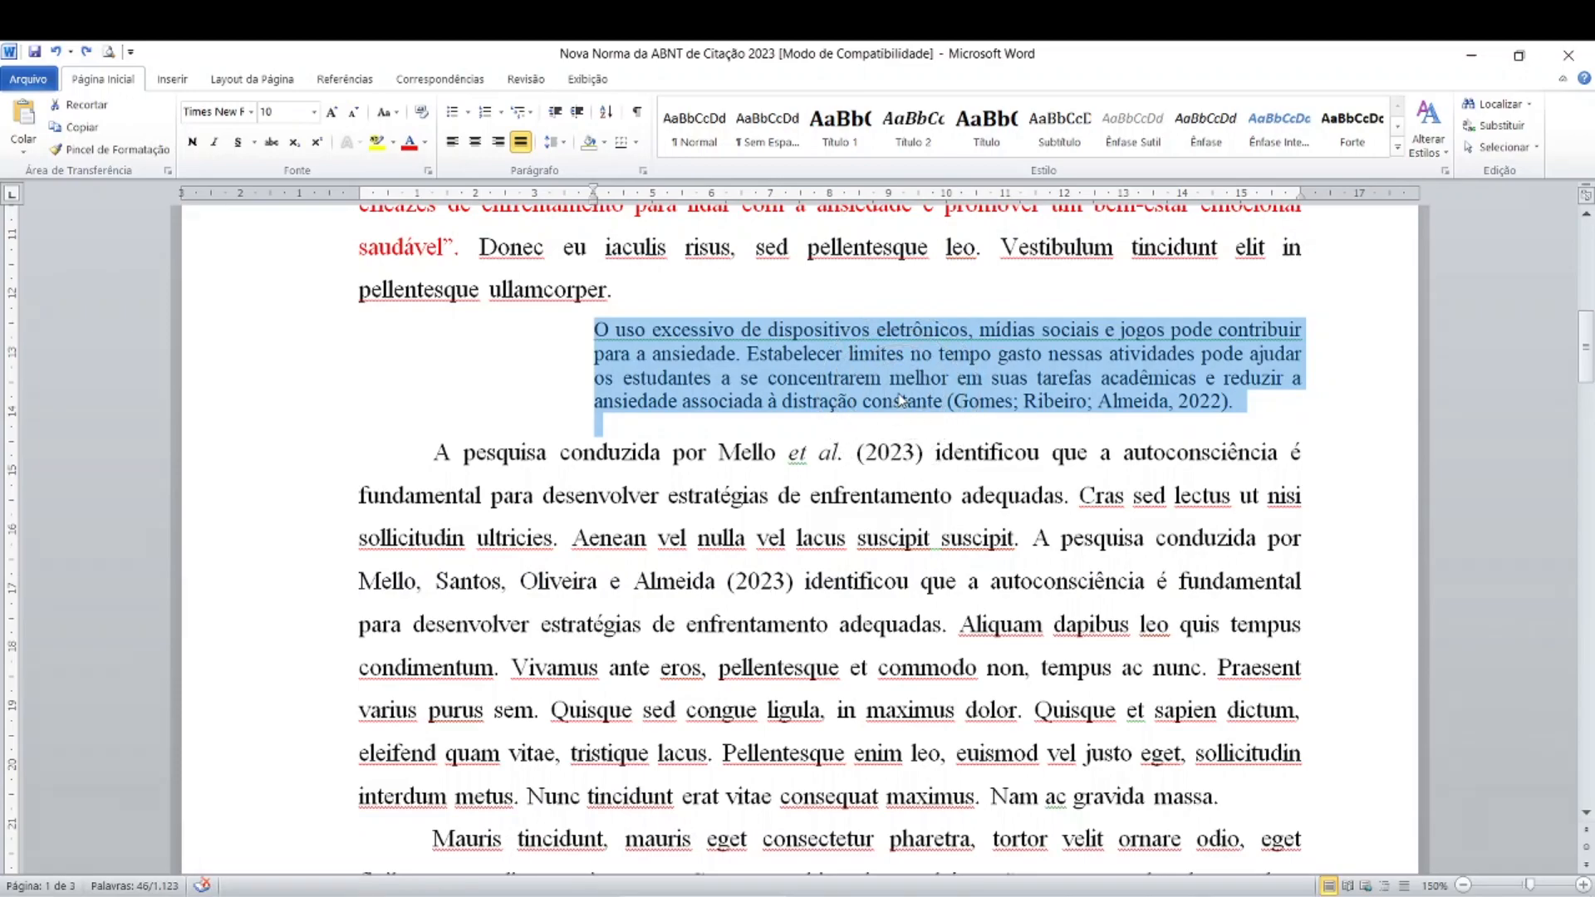
click(1167, 417)
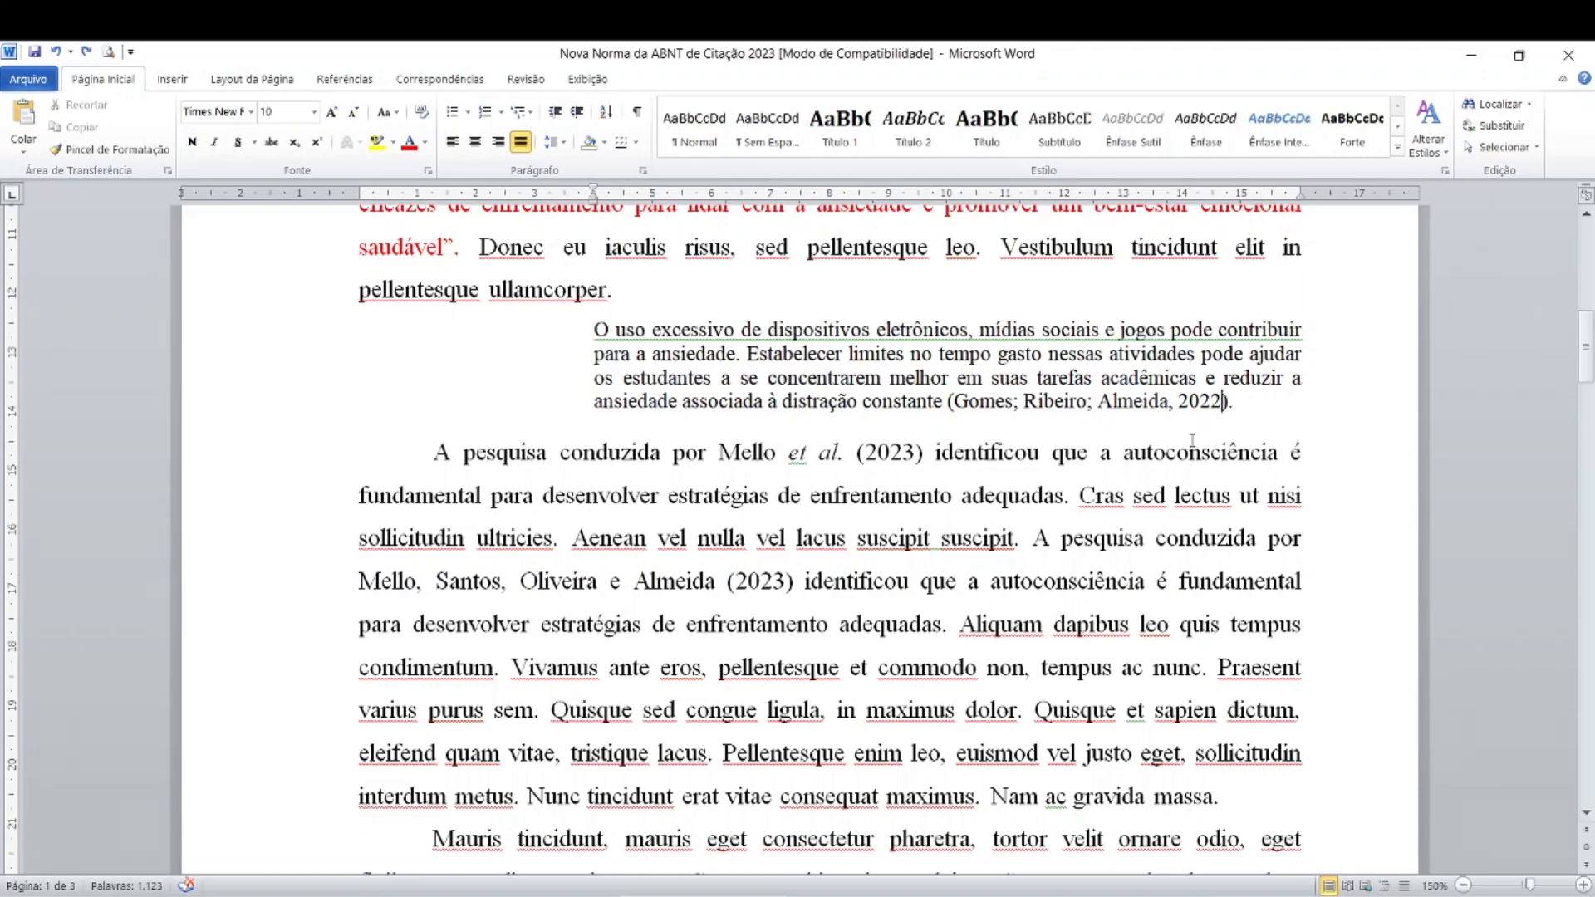
text(, p. 43)
Examine the "et al." running-text citation with year 2023 and check the italic formatting of "et al.".
scroll(765, 393, down, 1)
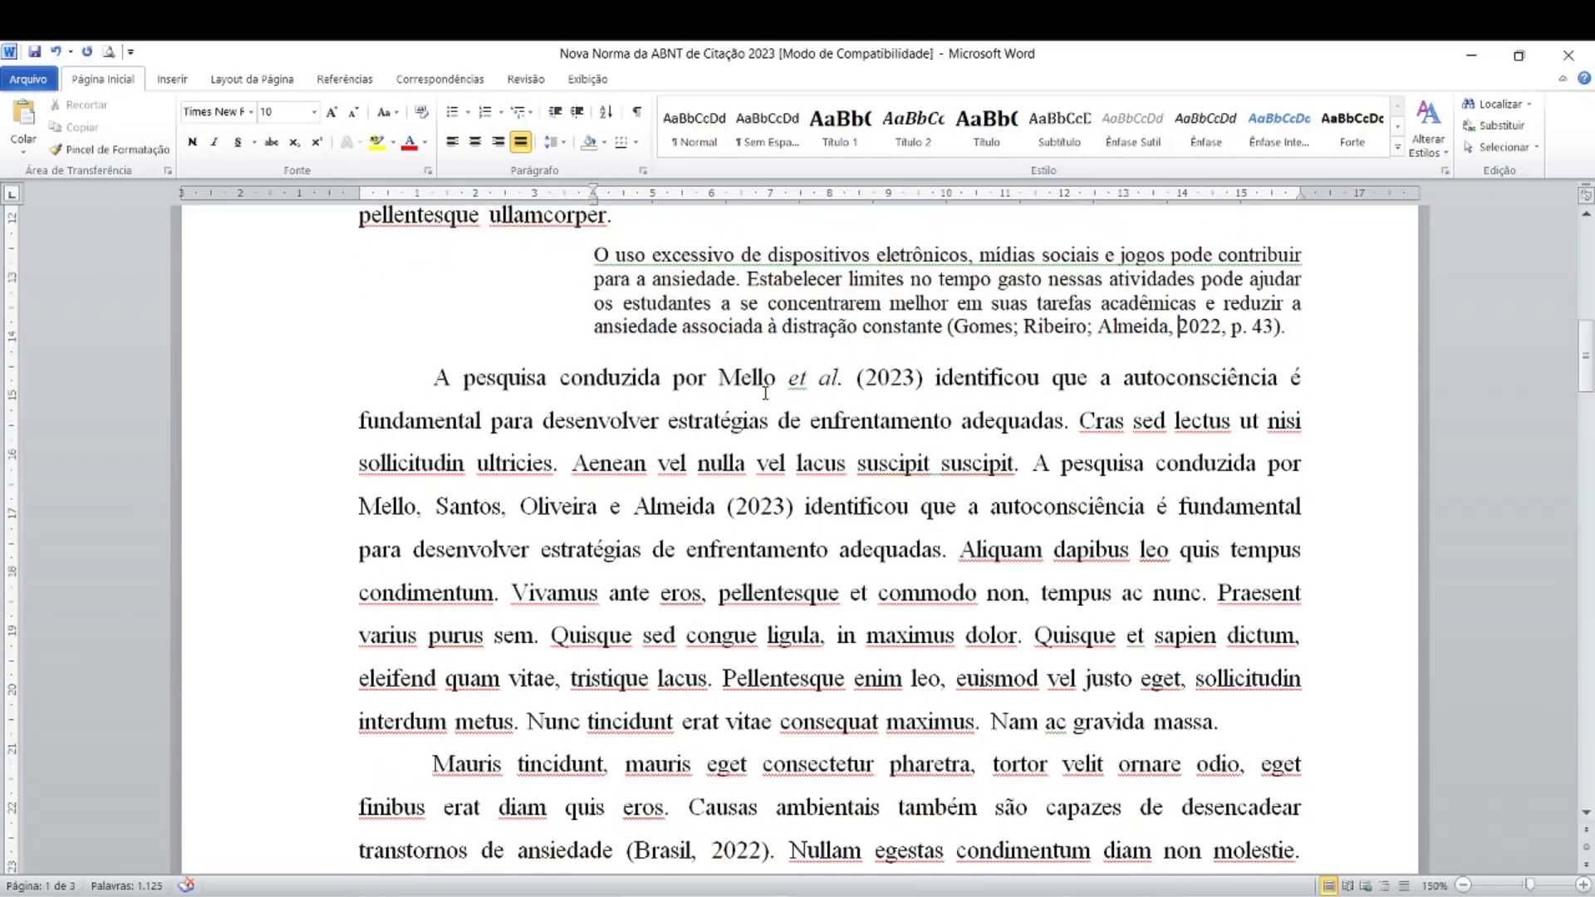
scroll(765, 393, down, 1)
click(808, 303)
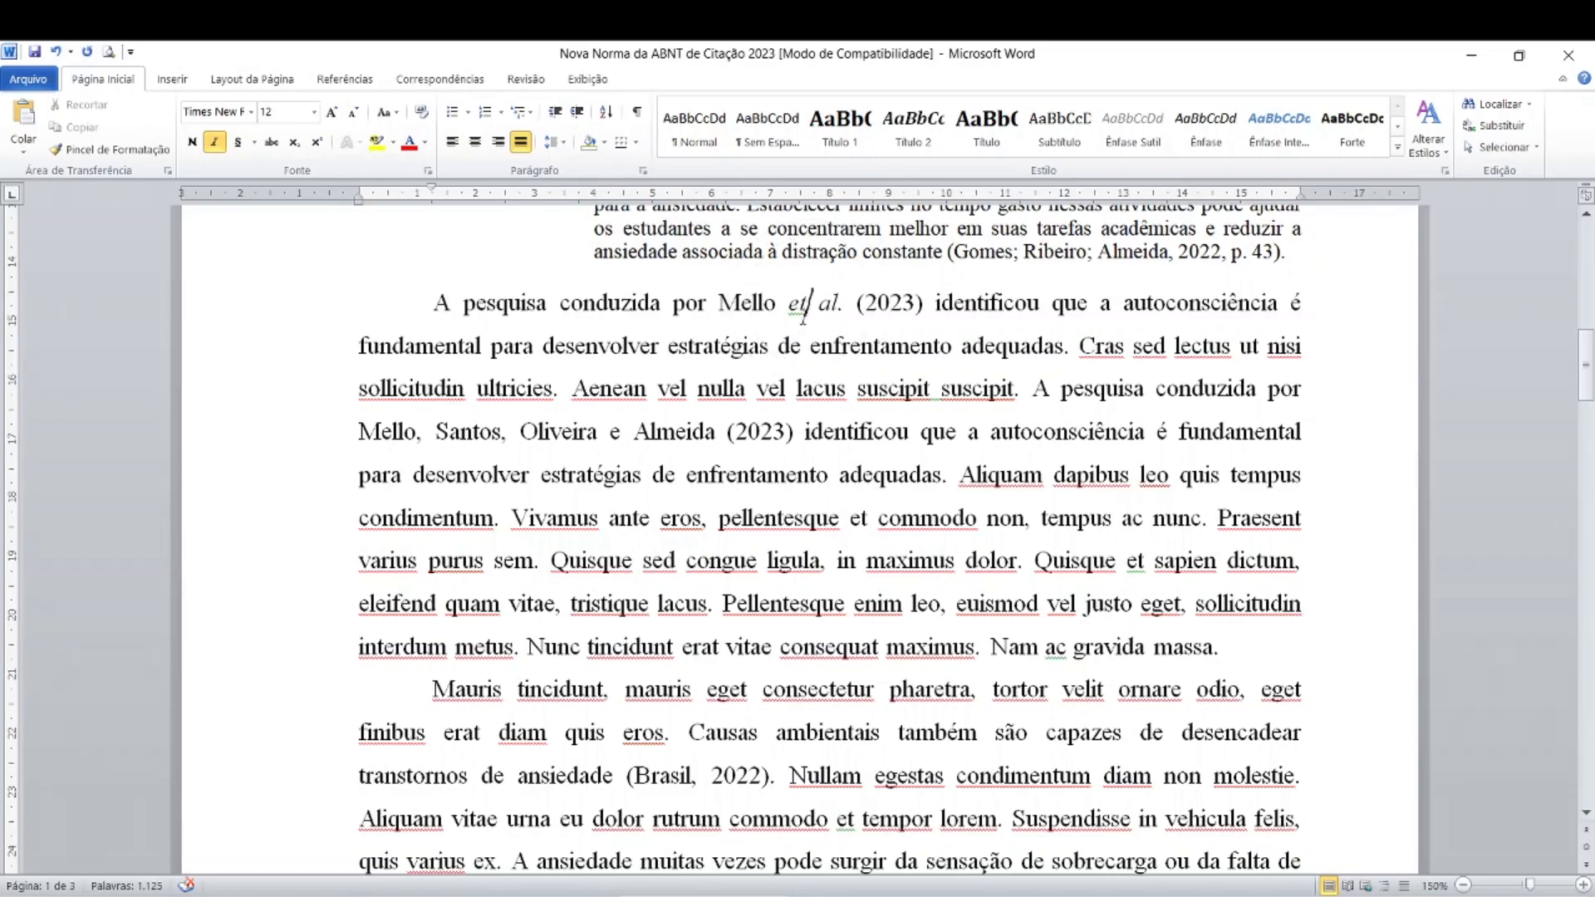
key(ctrl)
key(ctrl)
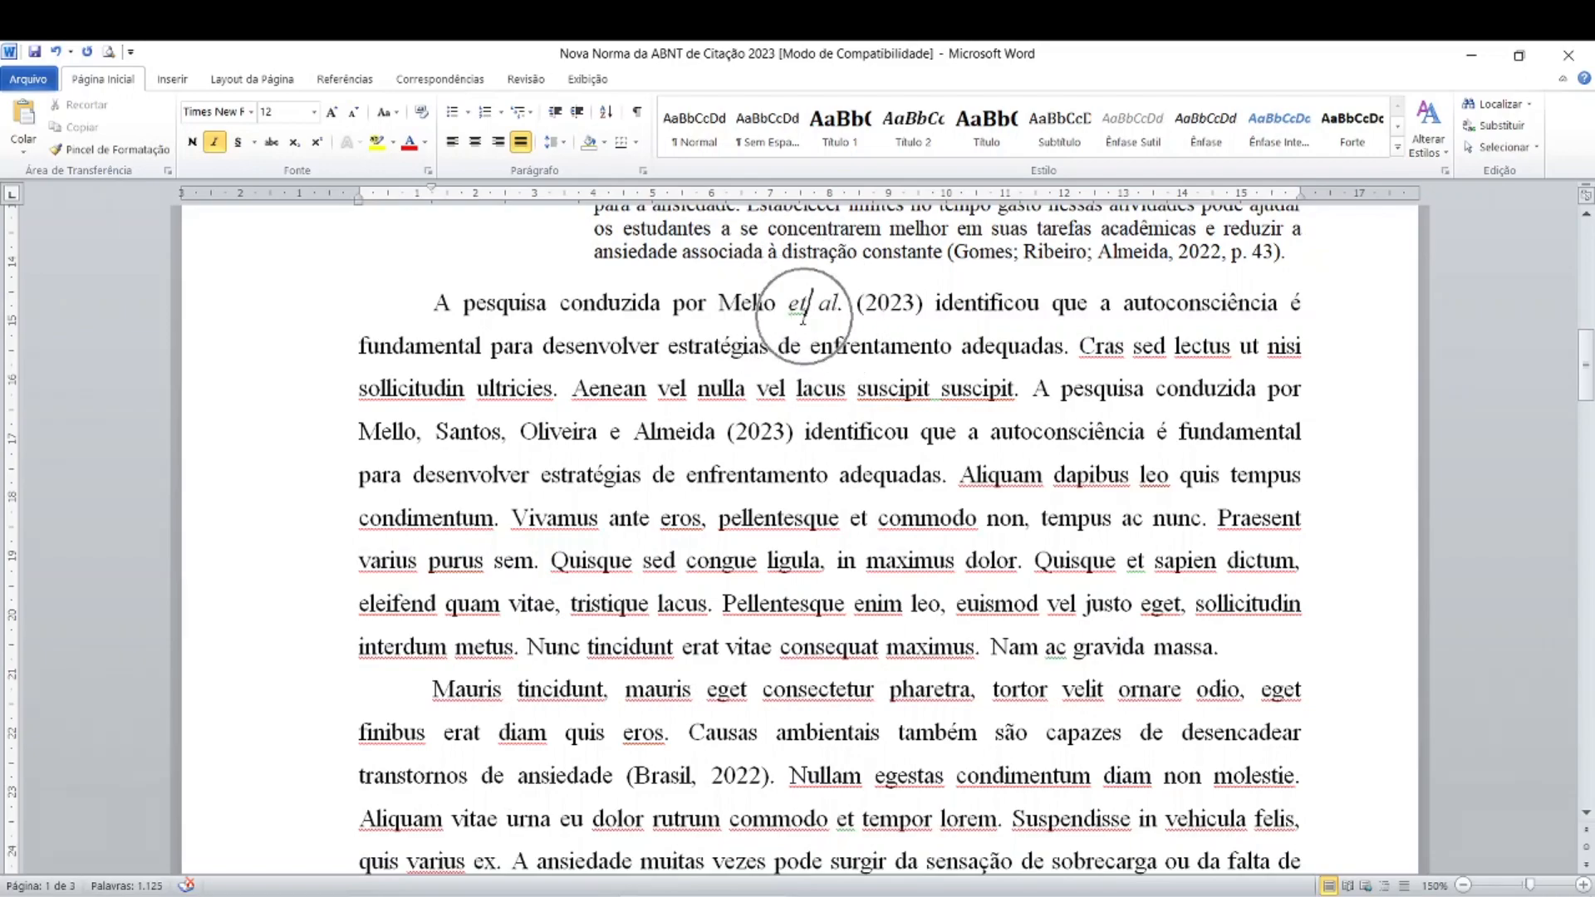
key(ctrl)
key(ctrl)
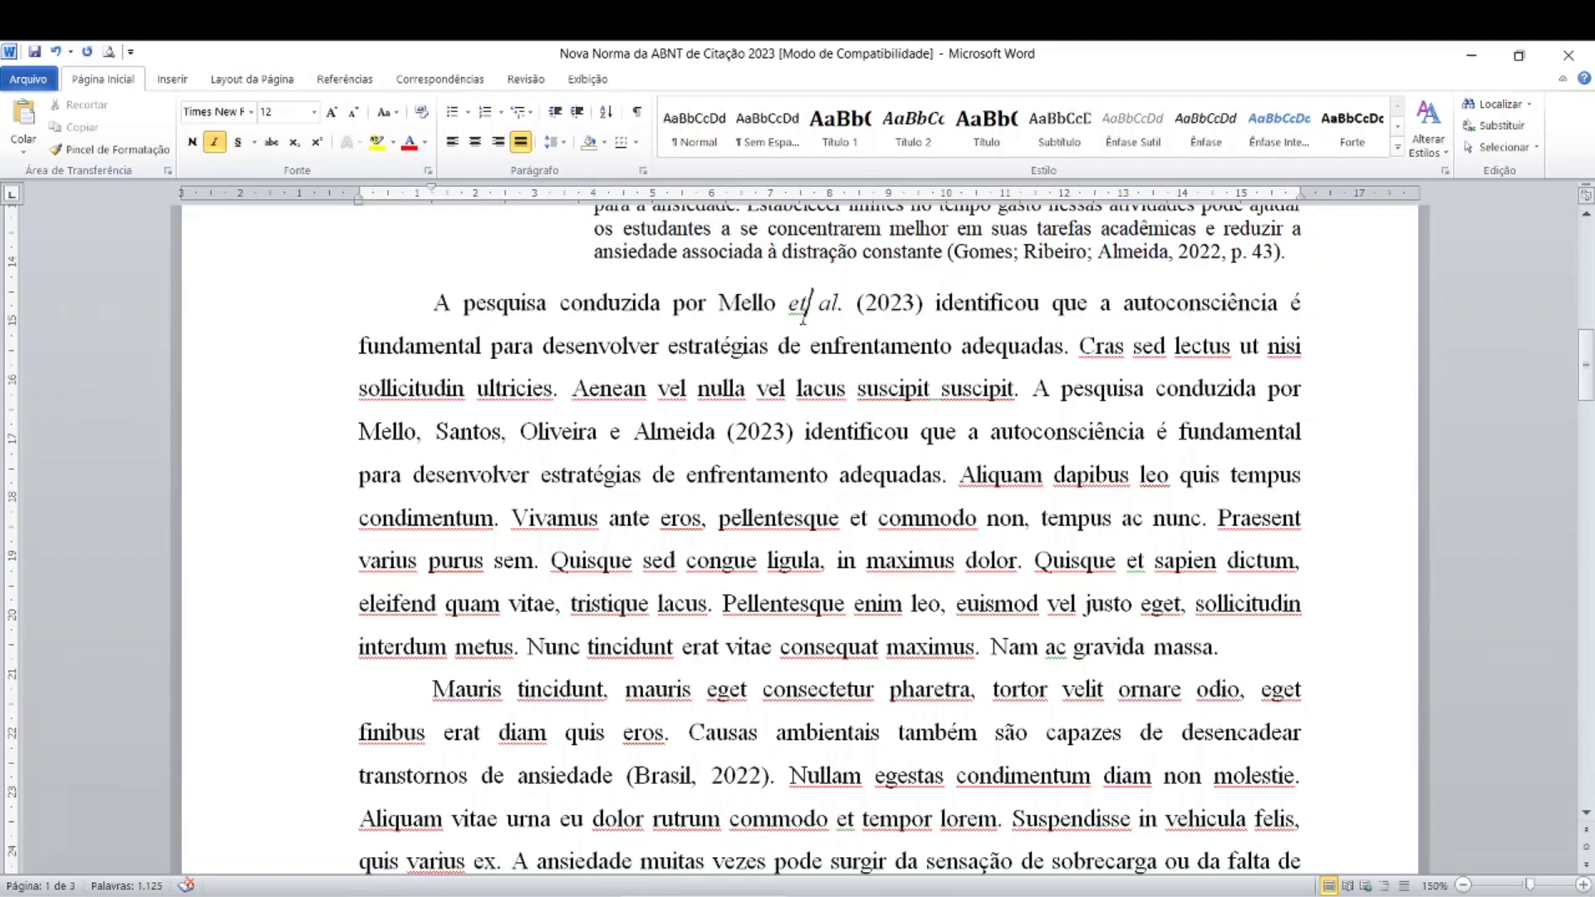
key(ctrl)
click(719, 303)
click(798, 305)
drag(788, 306, 849, 306)
click(216, 144)
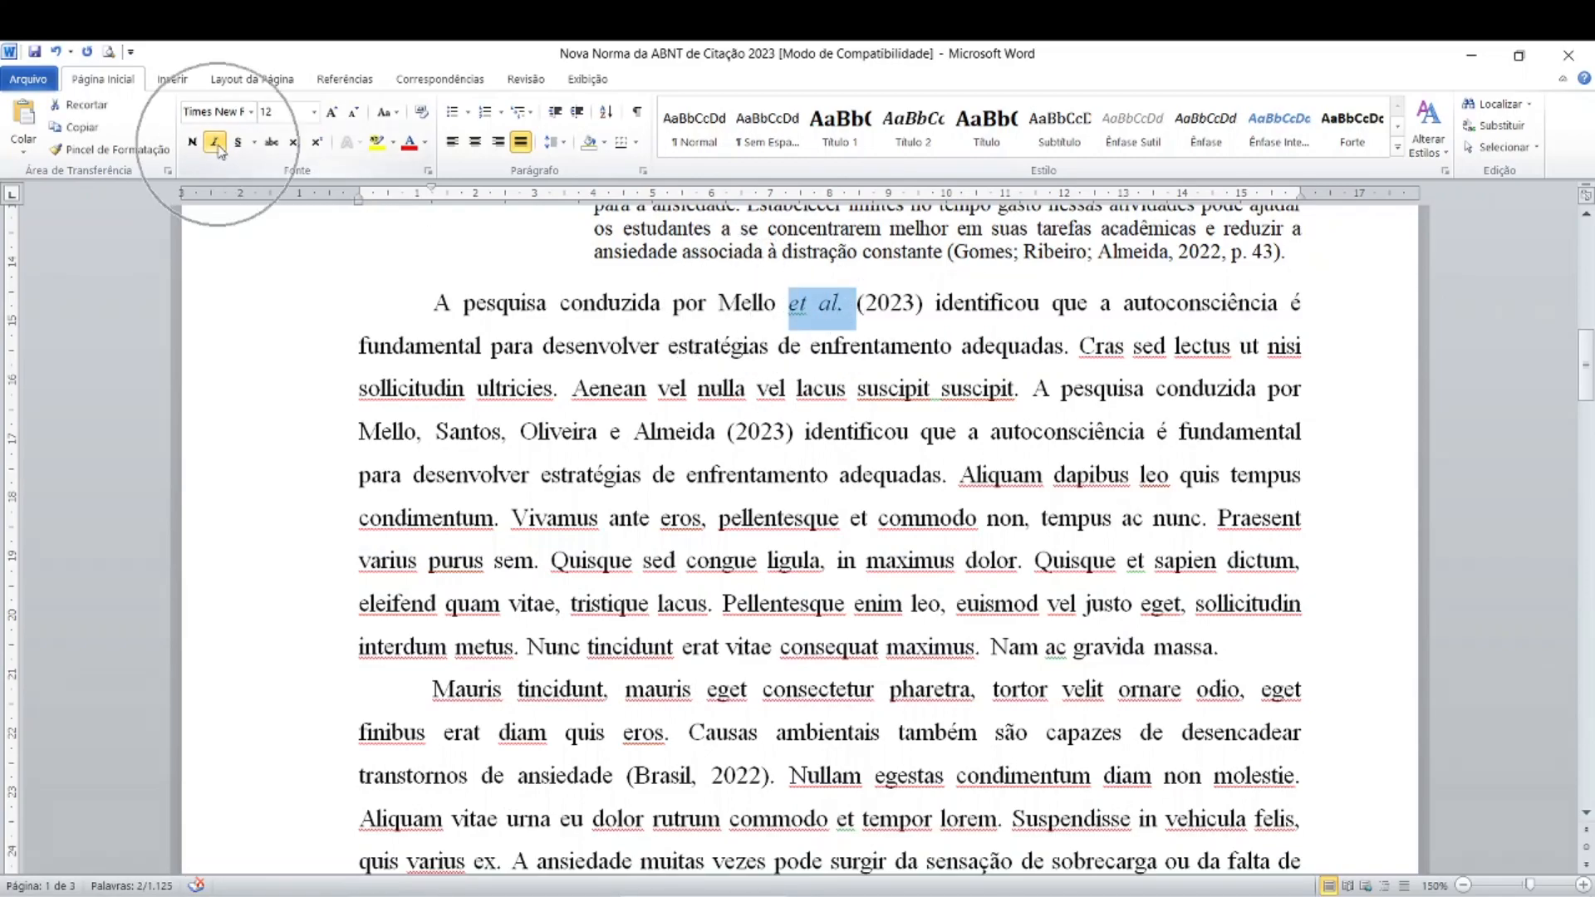
click(779, 306)
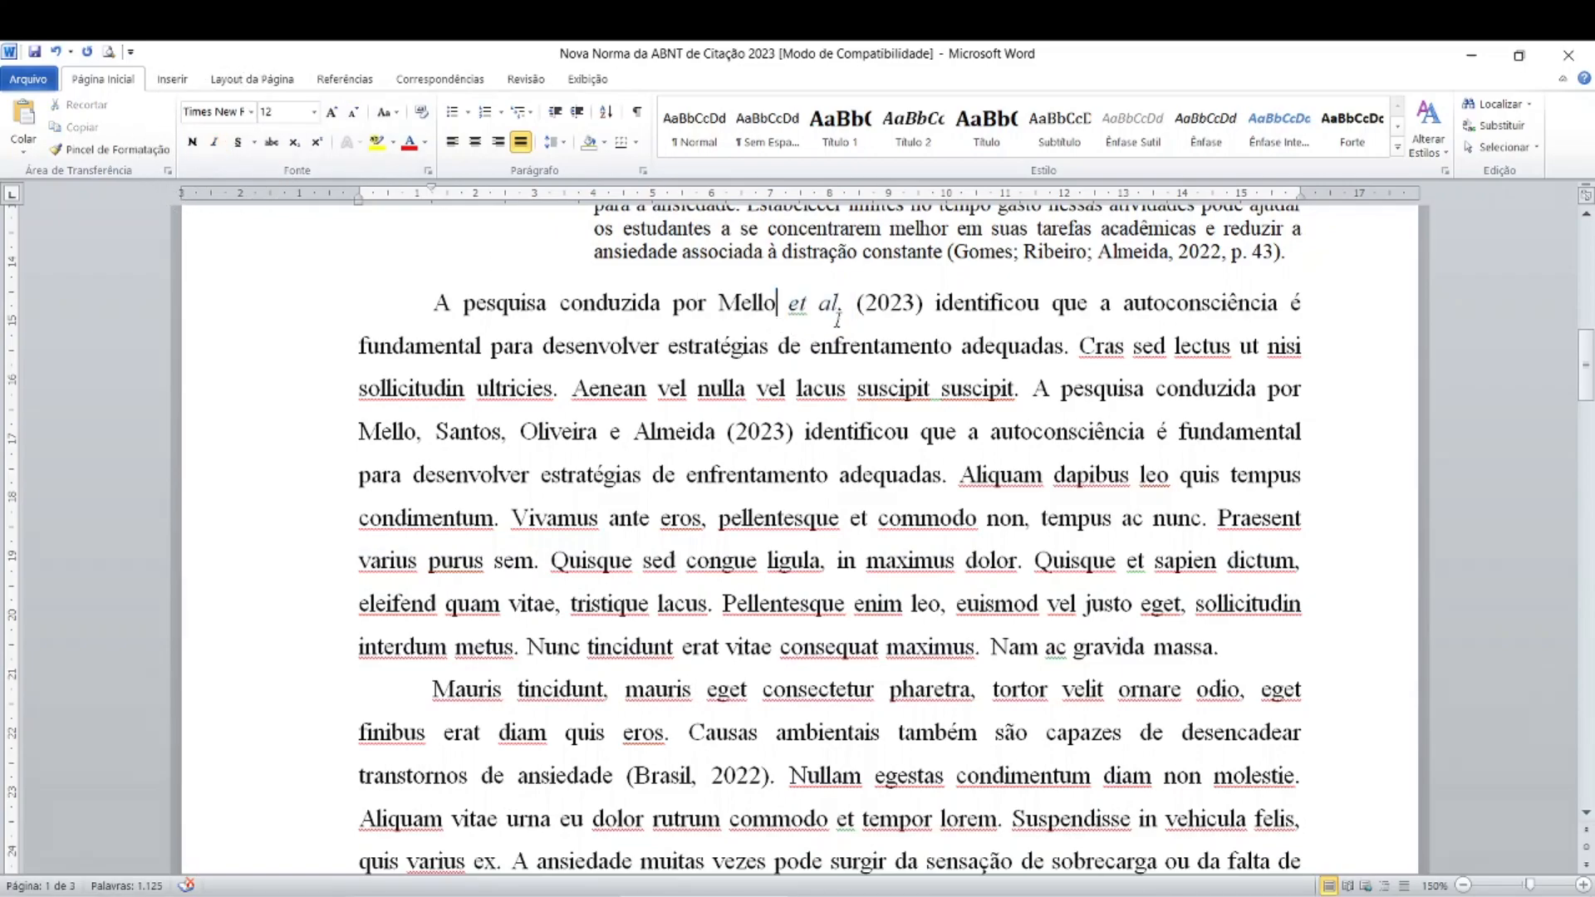
click(825, 304)
Color the four-author running-text citation from 2023 red together with its statement ending in "estratégias de enfrentamento adequadas".
drag(360, 432, 796, 436)
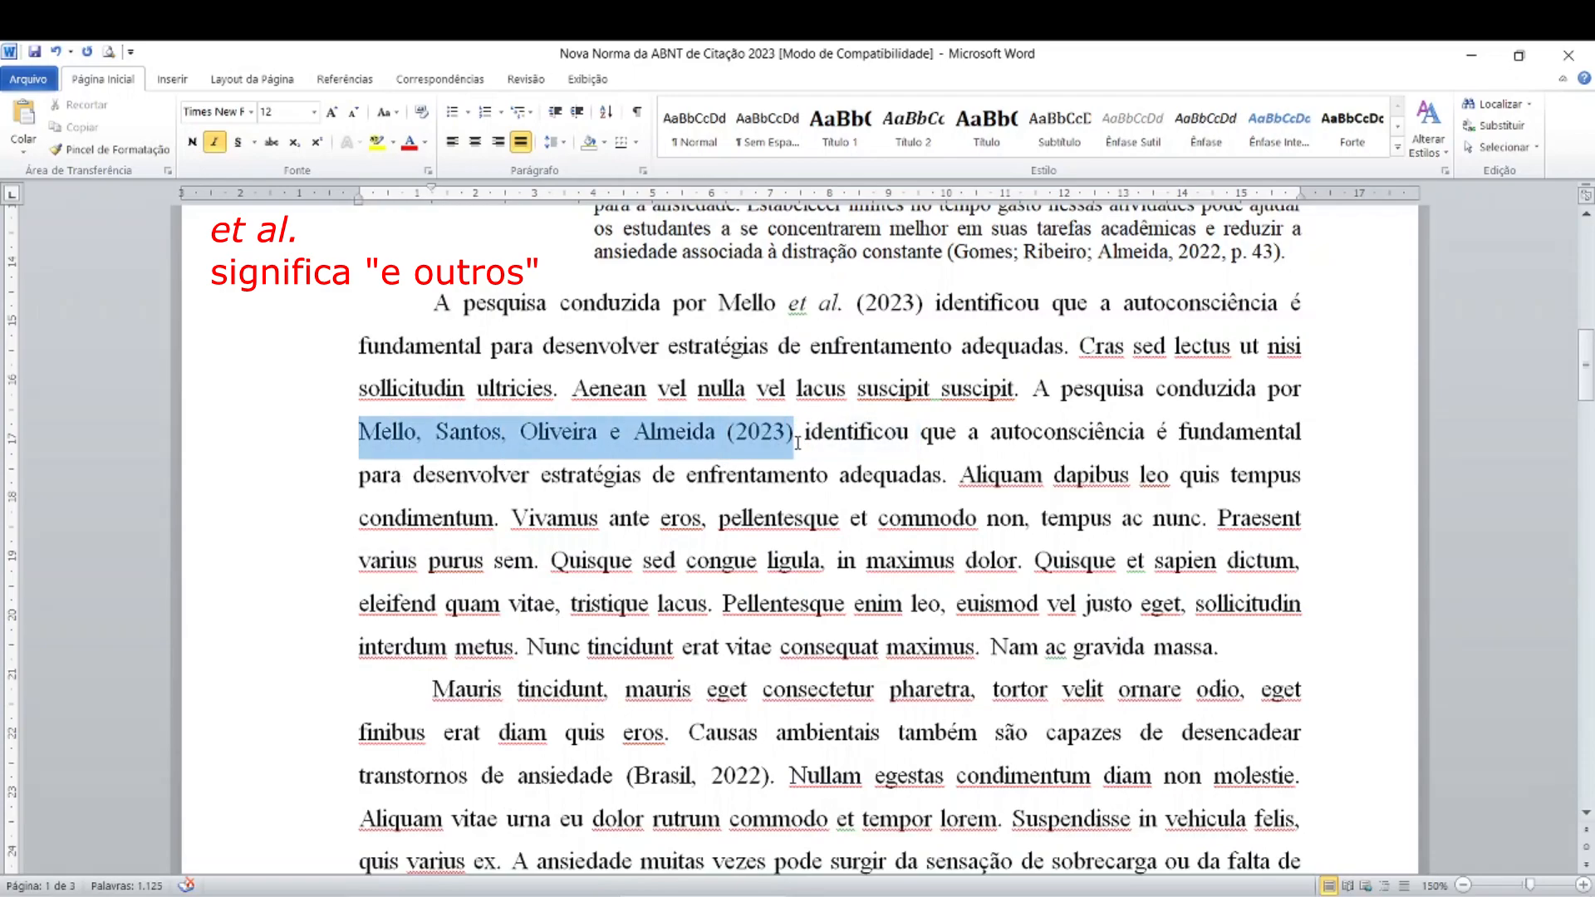
click(408, 142)
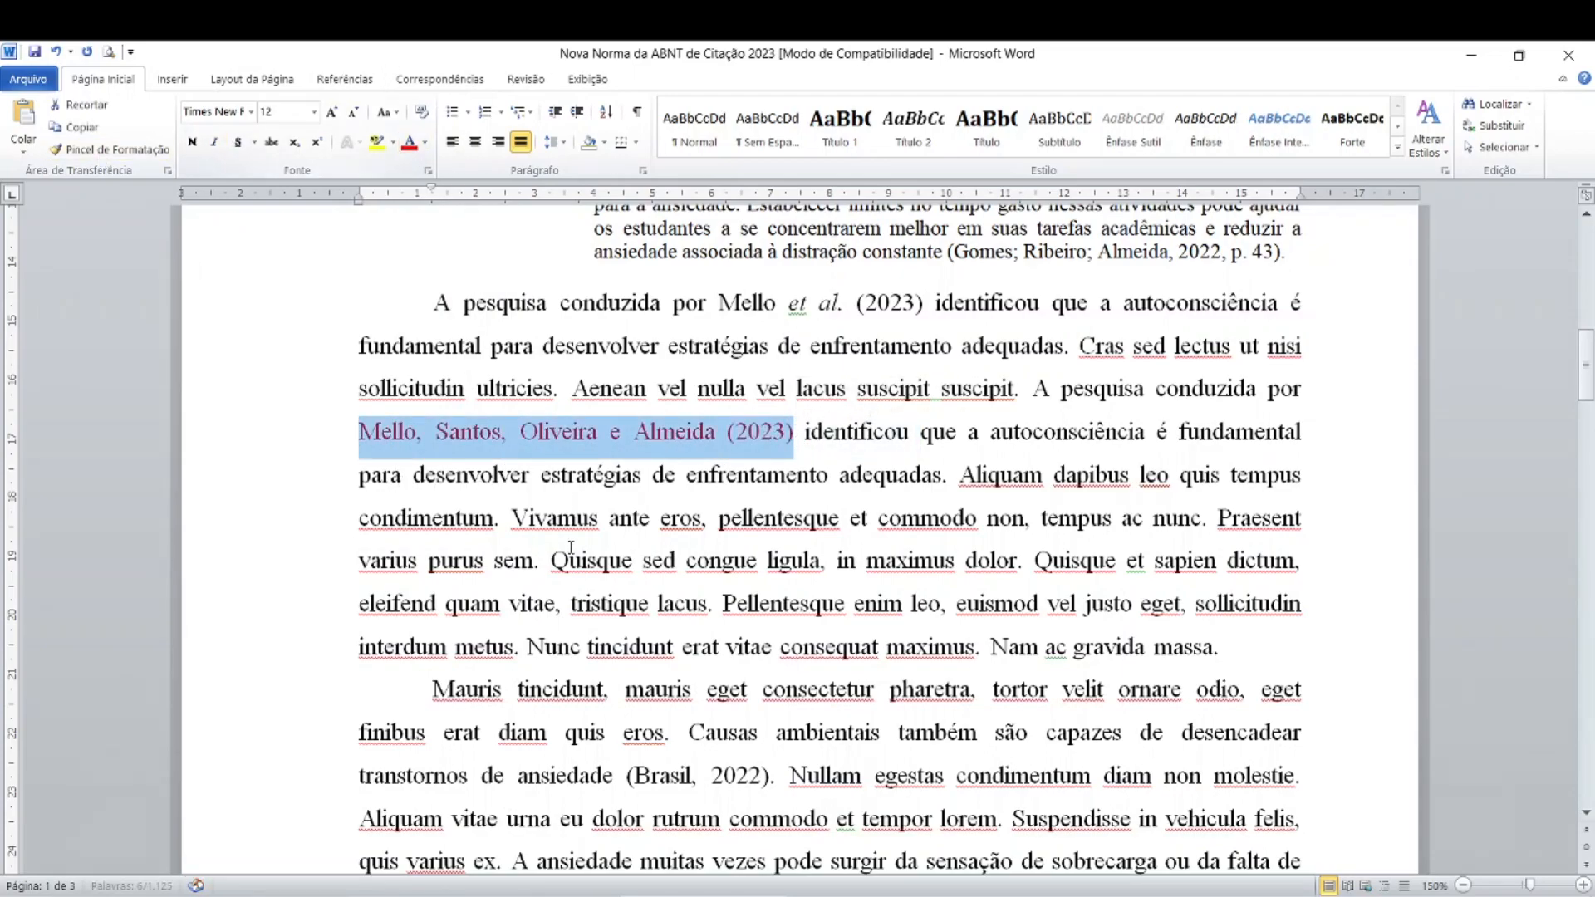
click(568, 550)
scroll(568, 550, down, 2)
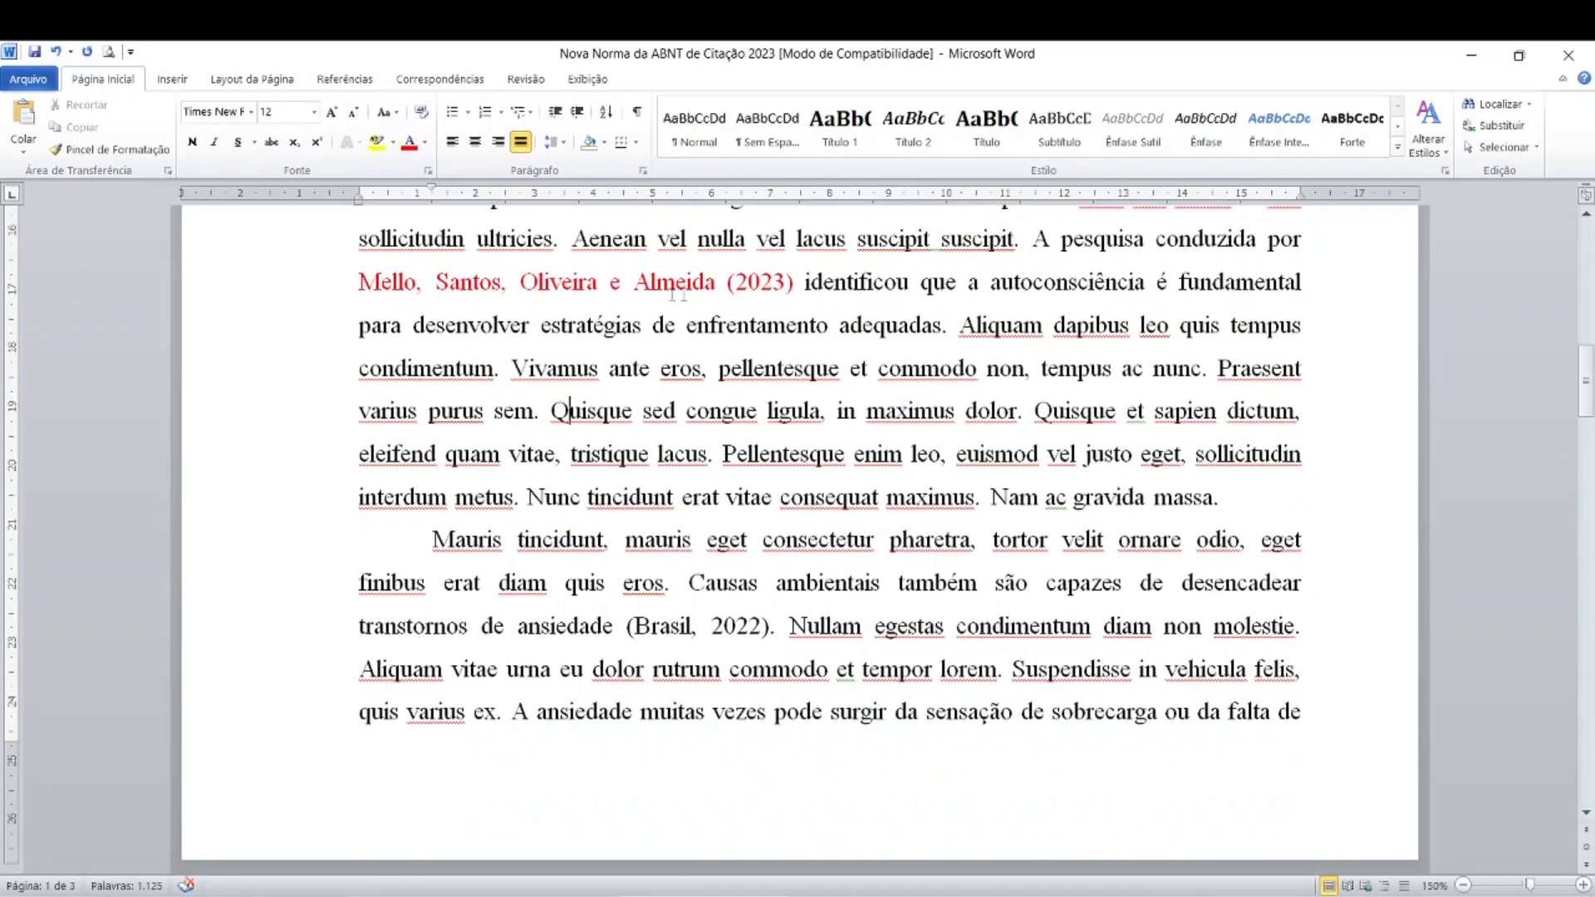
drag(806, 281, 941, 325)
click(409, 143)
click(735, 410)
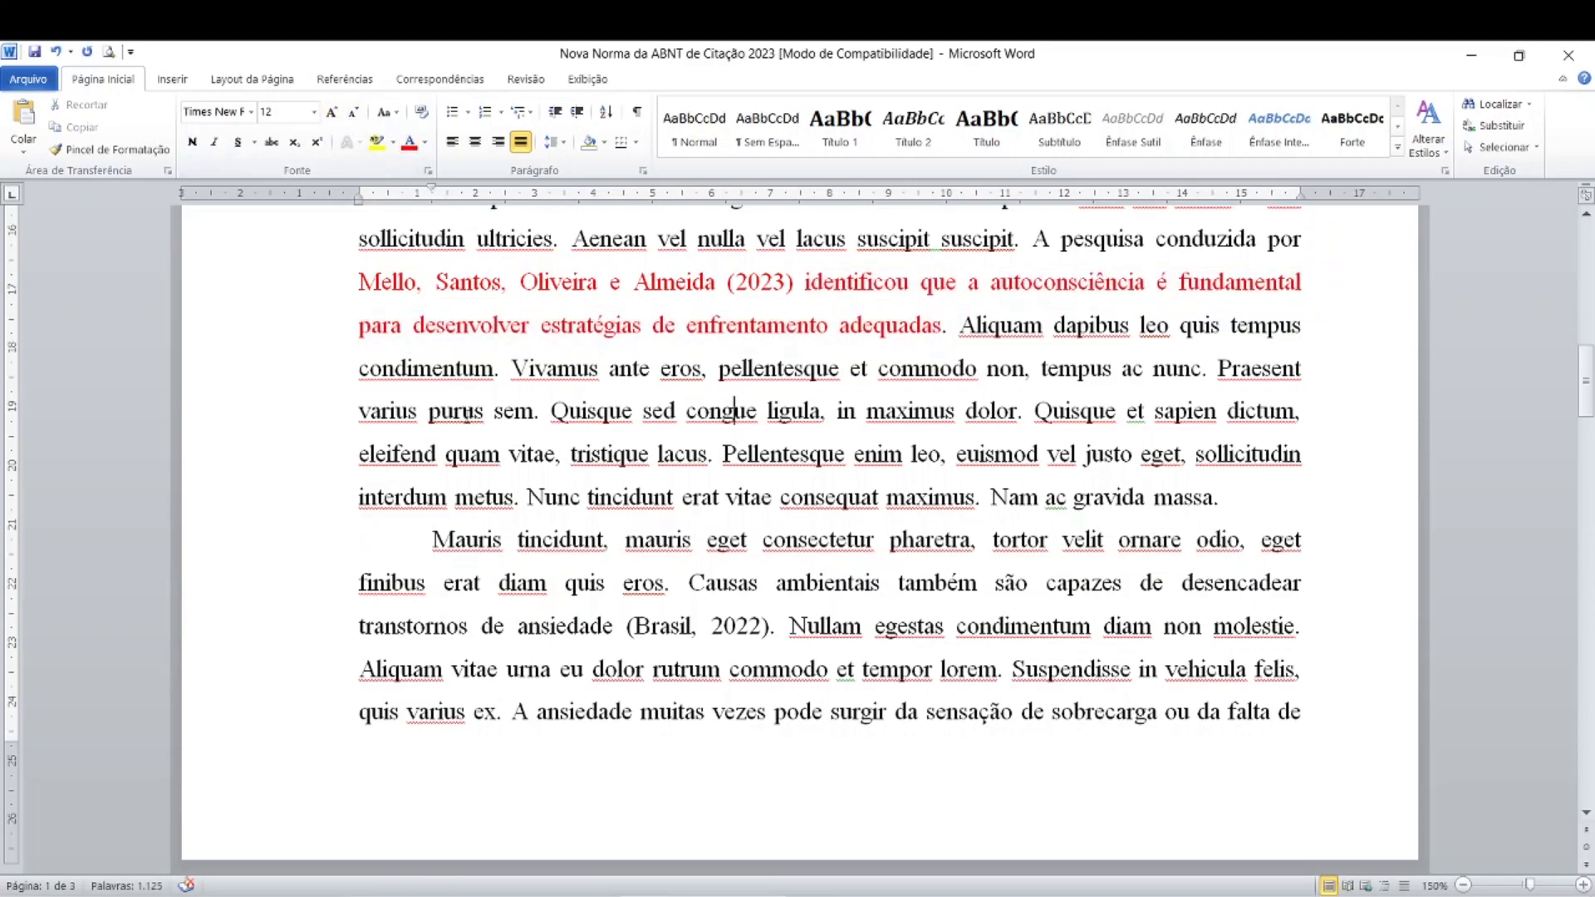
Compare the full four-author running-text citation with the abbreviated "et al." citation of the same 2023 work.
scroll(734, 411, up, 1)
click(806, 357)
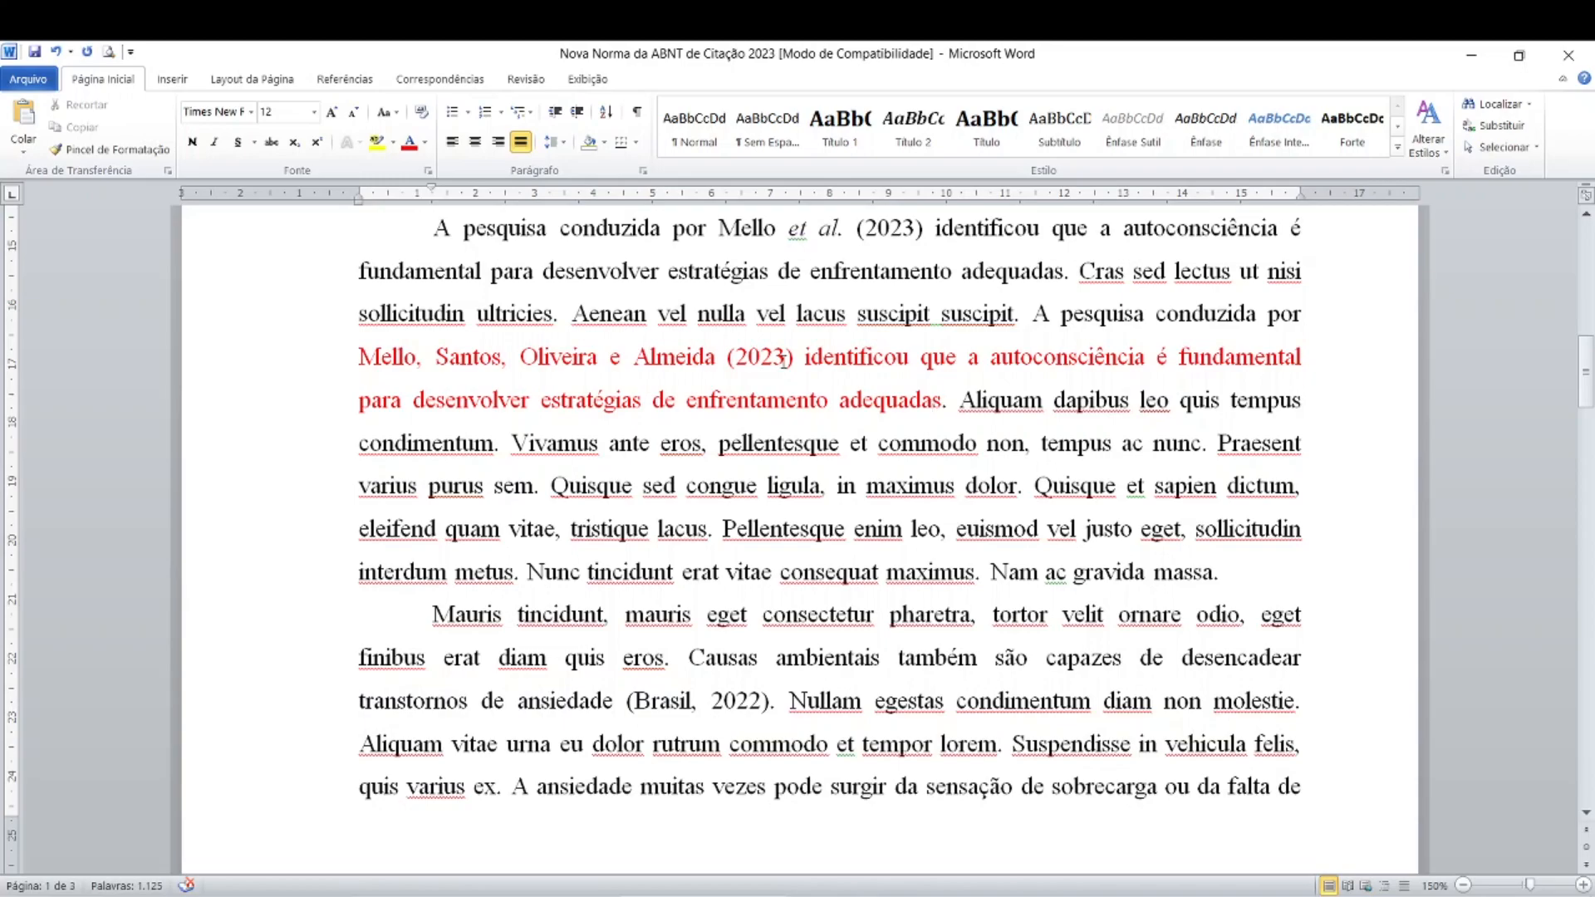
scroll(782, 400, up, 3)
click(820, 378)
click(818, 380)
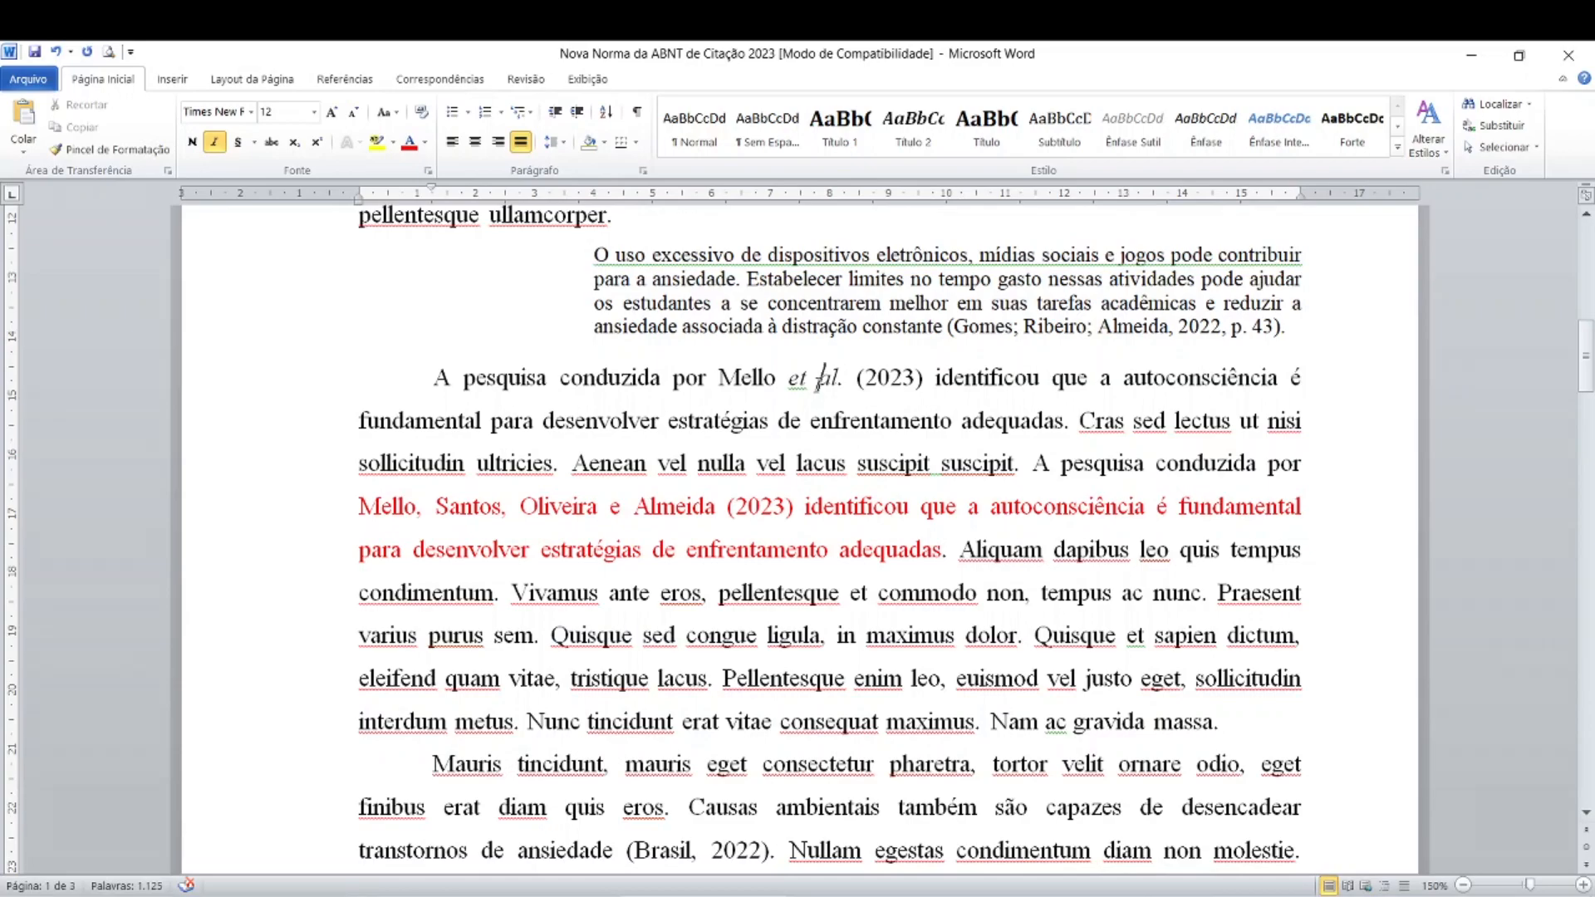
click(660, 508)
drag(358, 508, 751, 522)
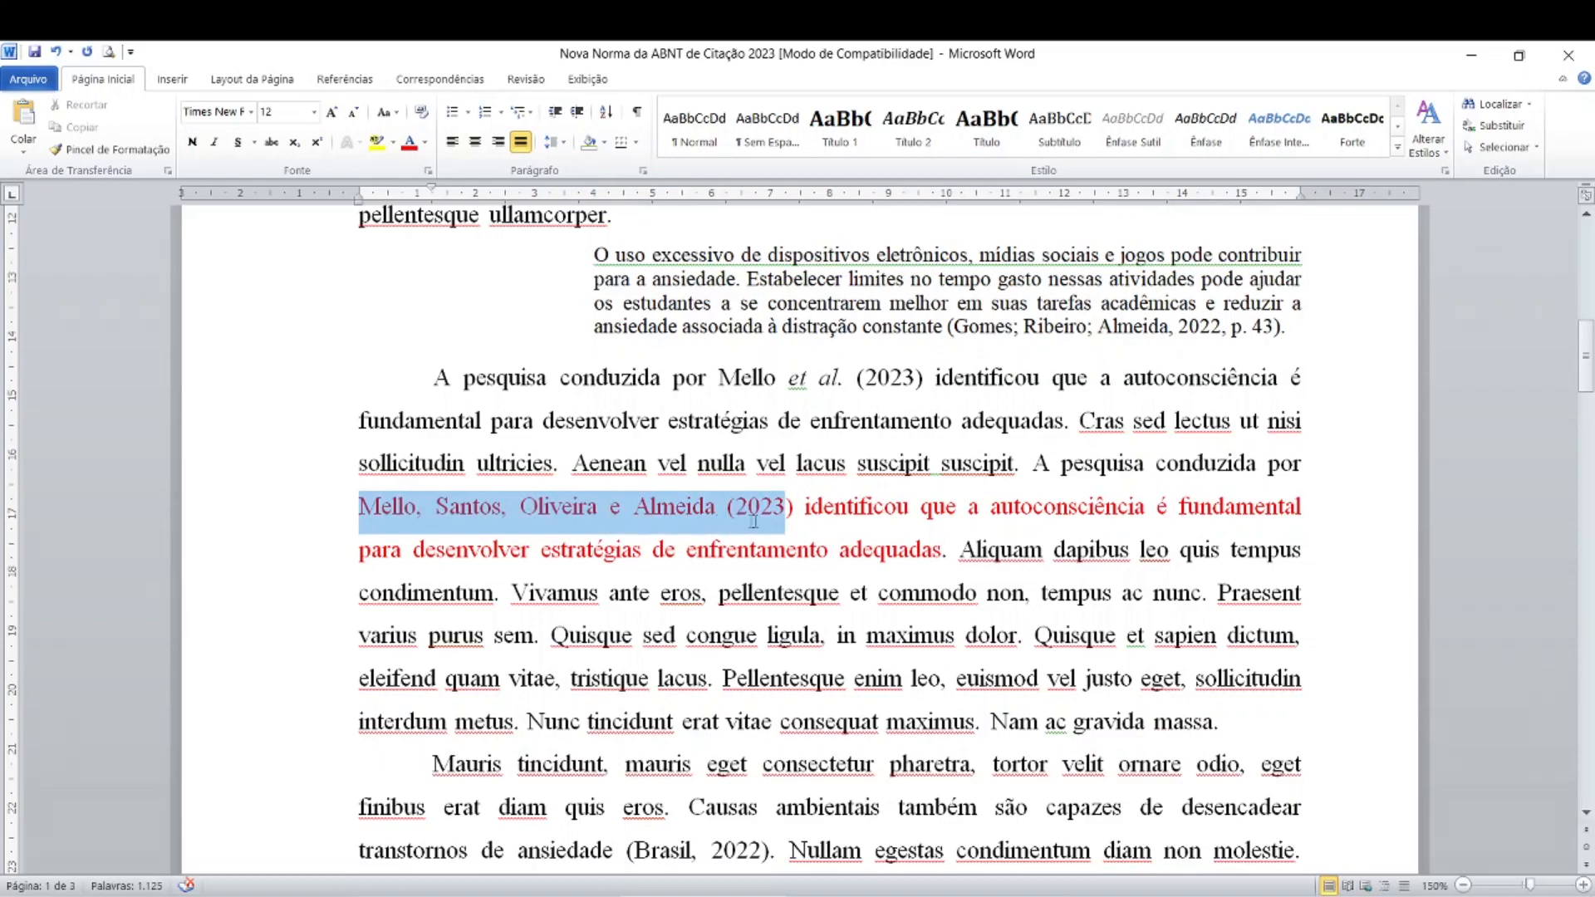
Recheck the full author list in the red 2023 citation against the italic "et al." form in the paragraph's first sentence.
click(652, 530)
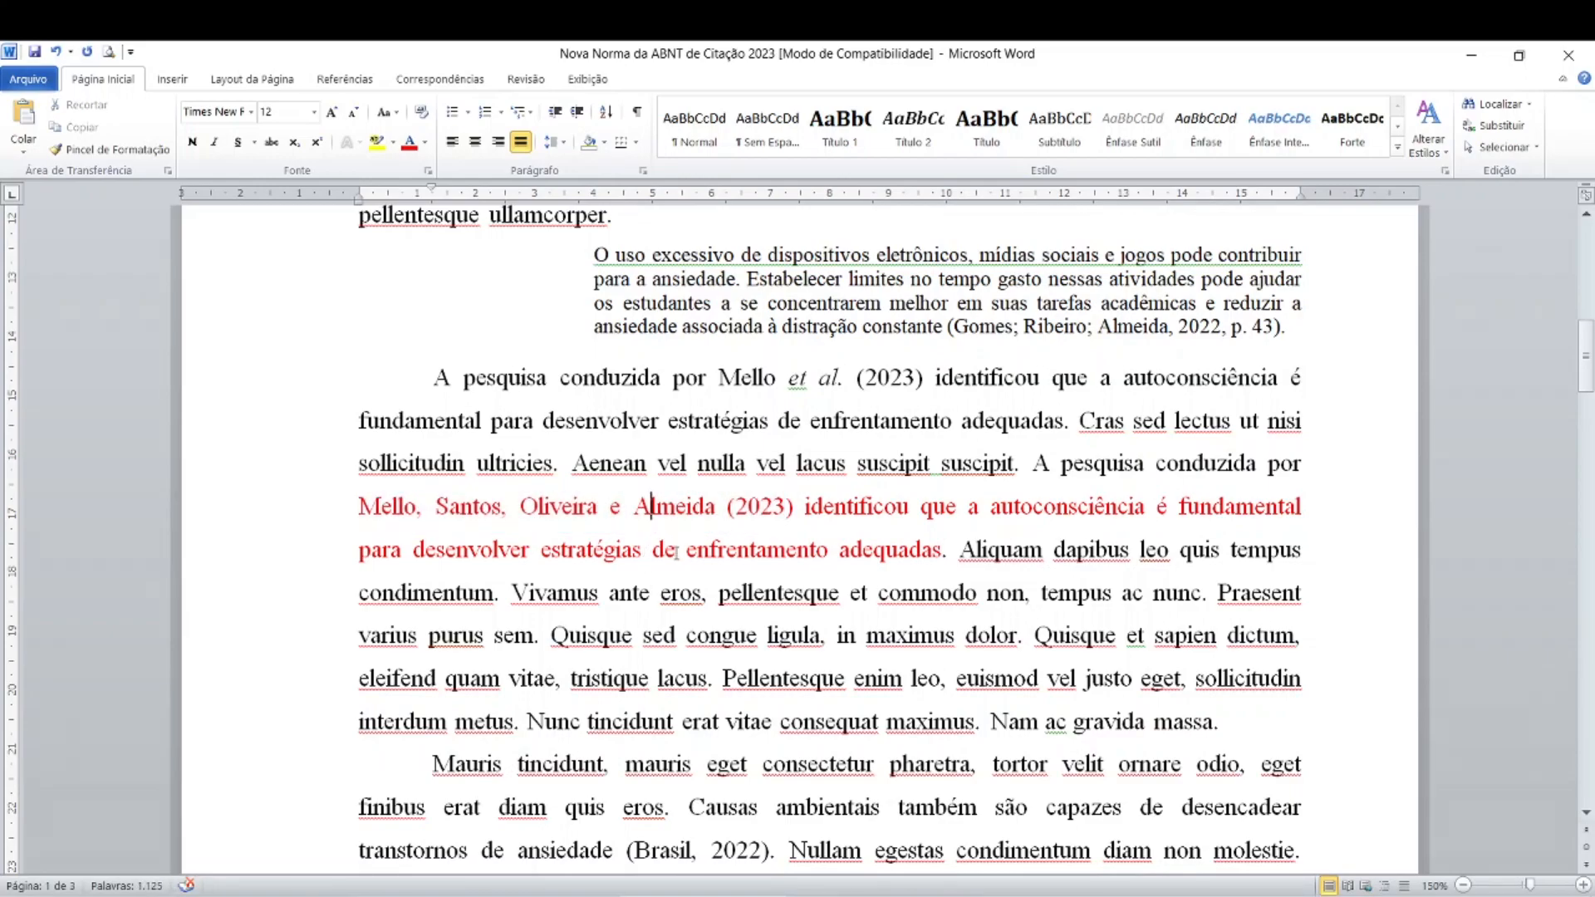
click(835, 378)
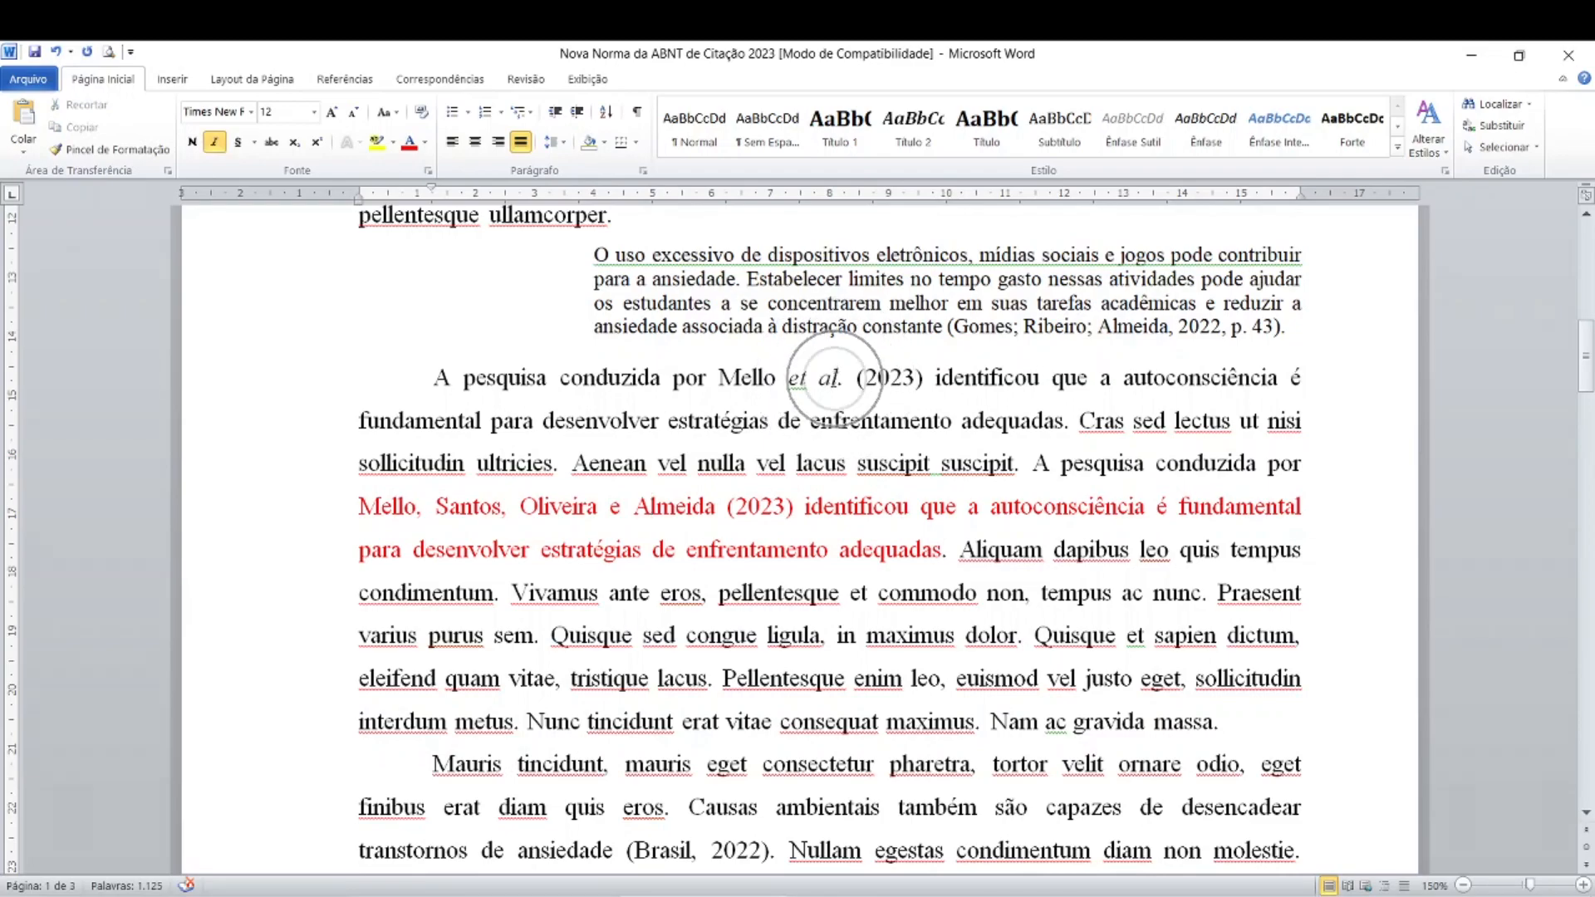
click(633, 511)
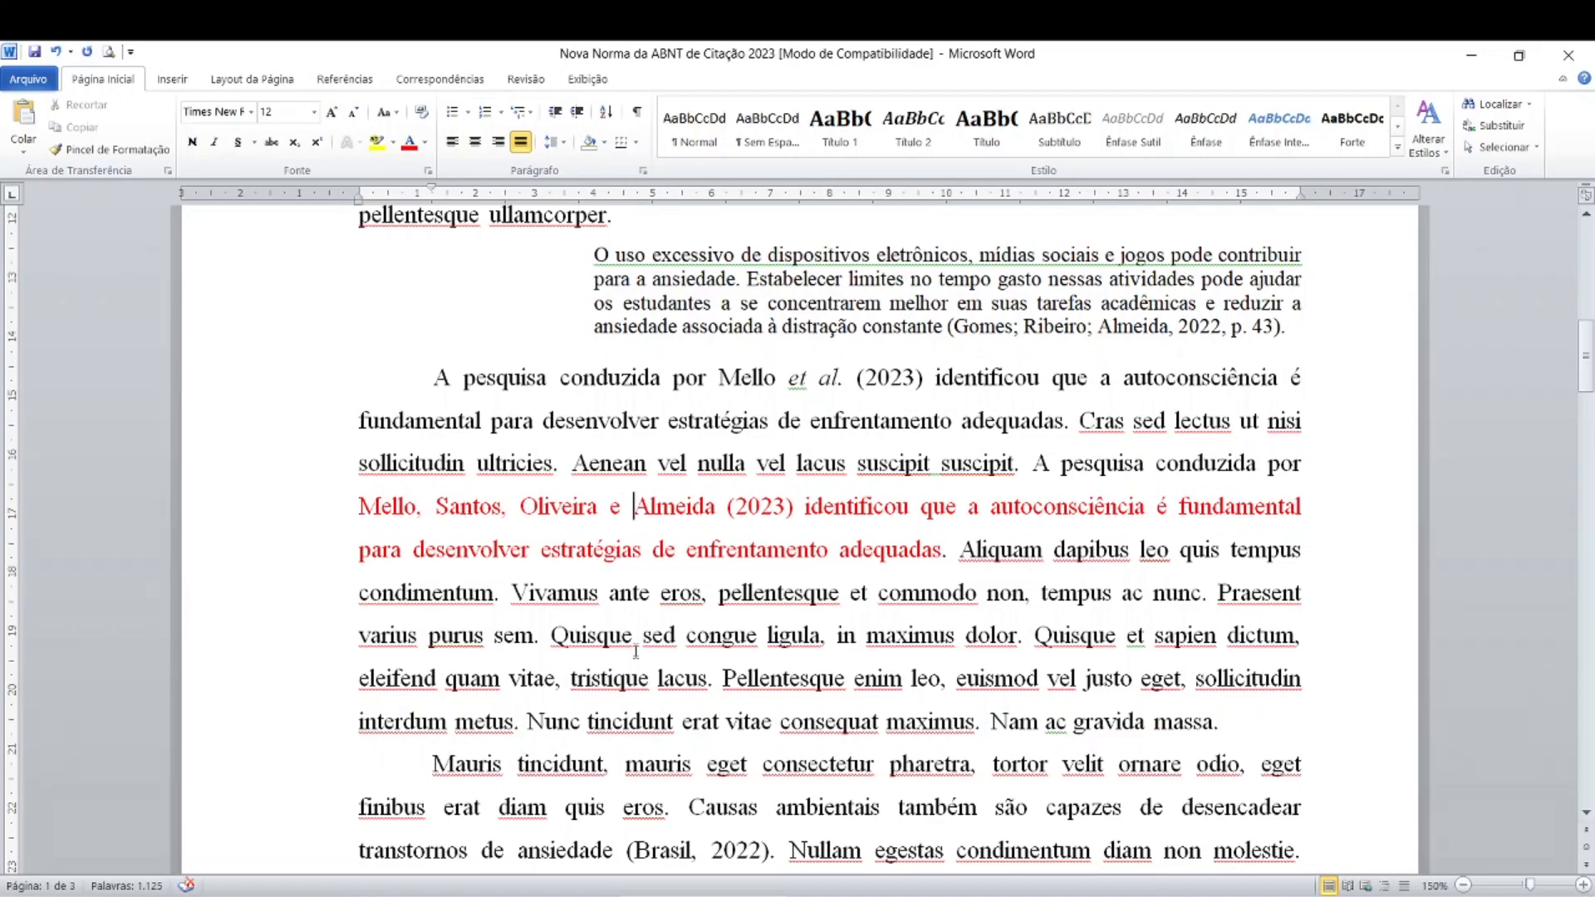
Color the sentence "Causas ambientais também são capazes de desencadear transtornos de ansiedade (Brasil, 2022)." red.
scroll(636, 652, down, 1)
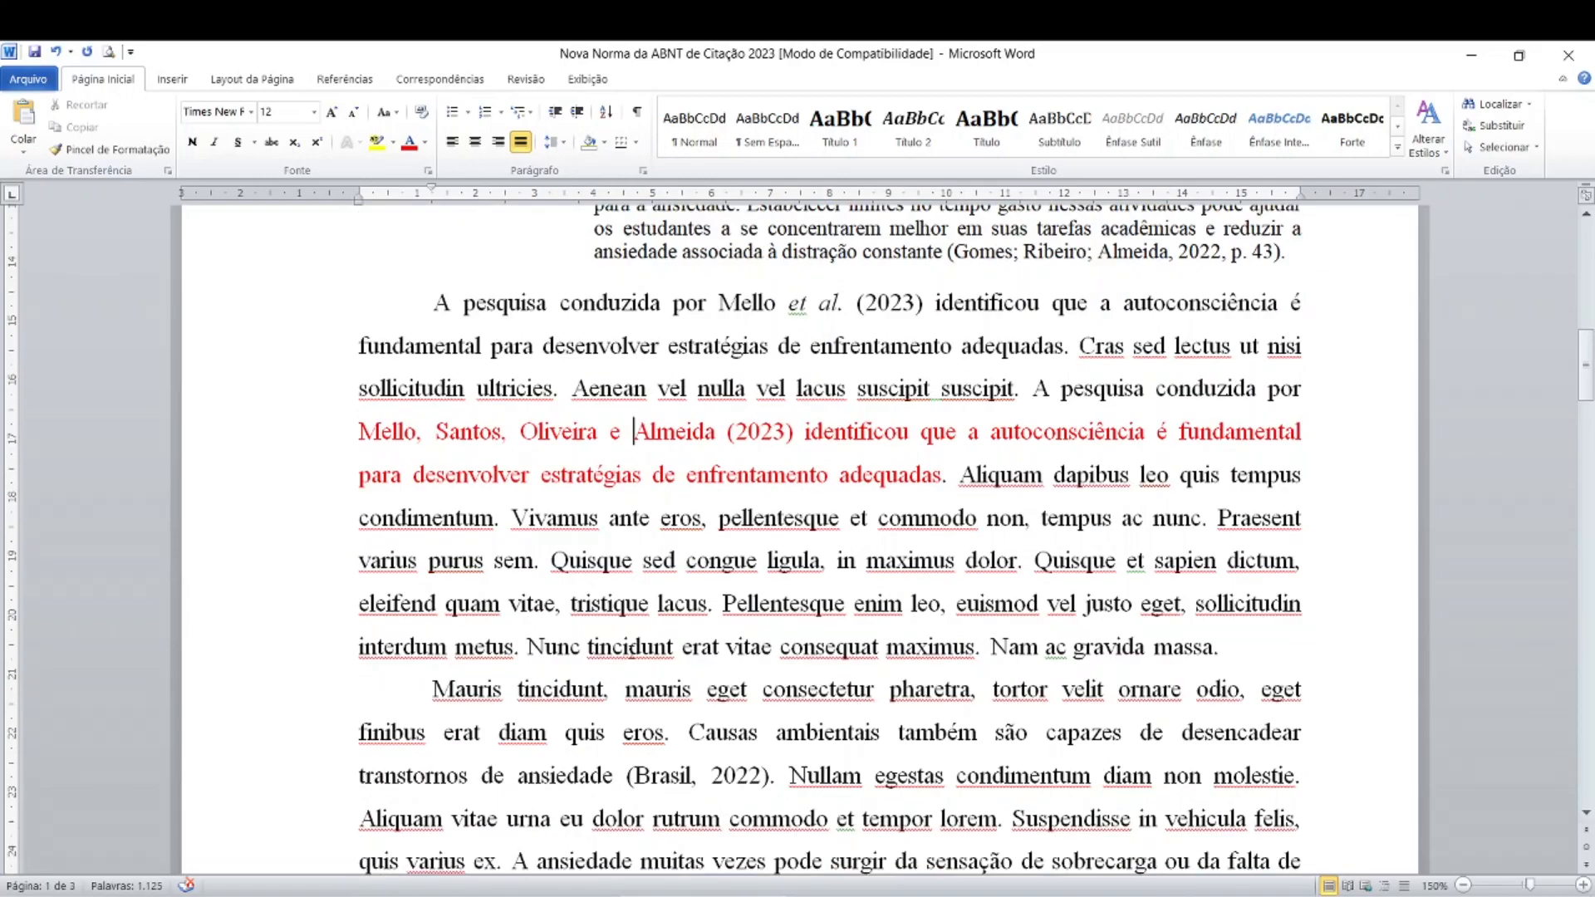
scroll(631, 652, down, 2)
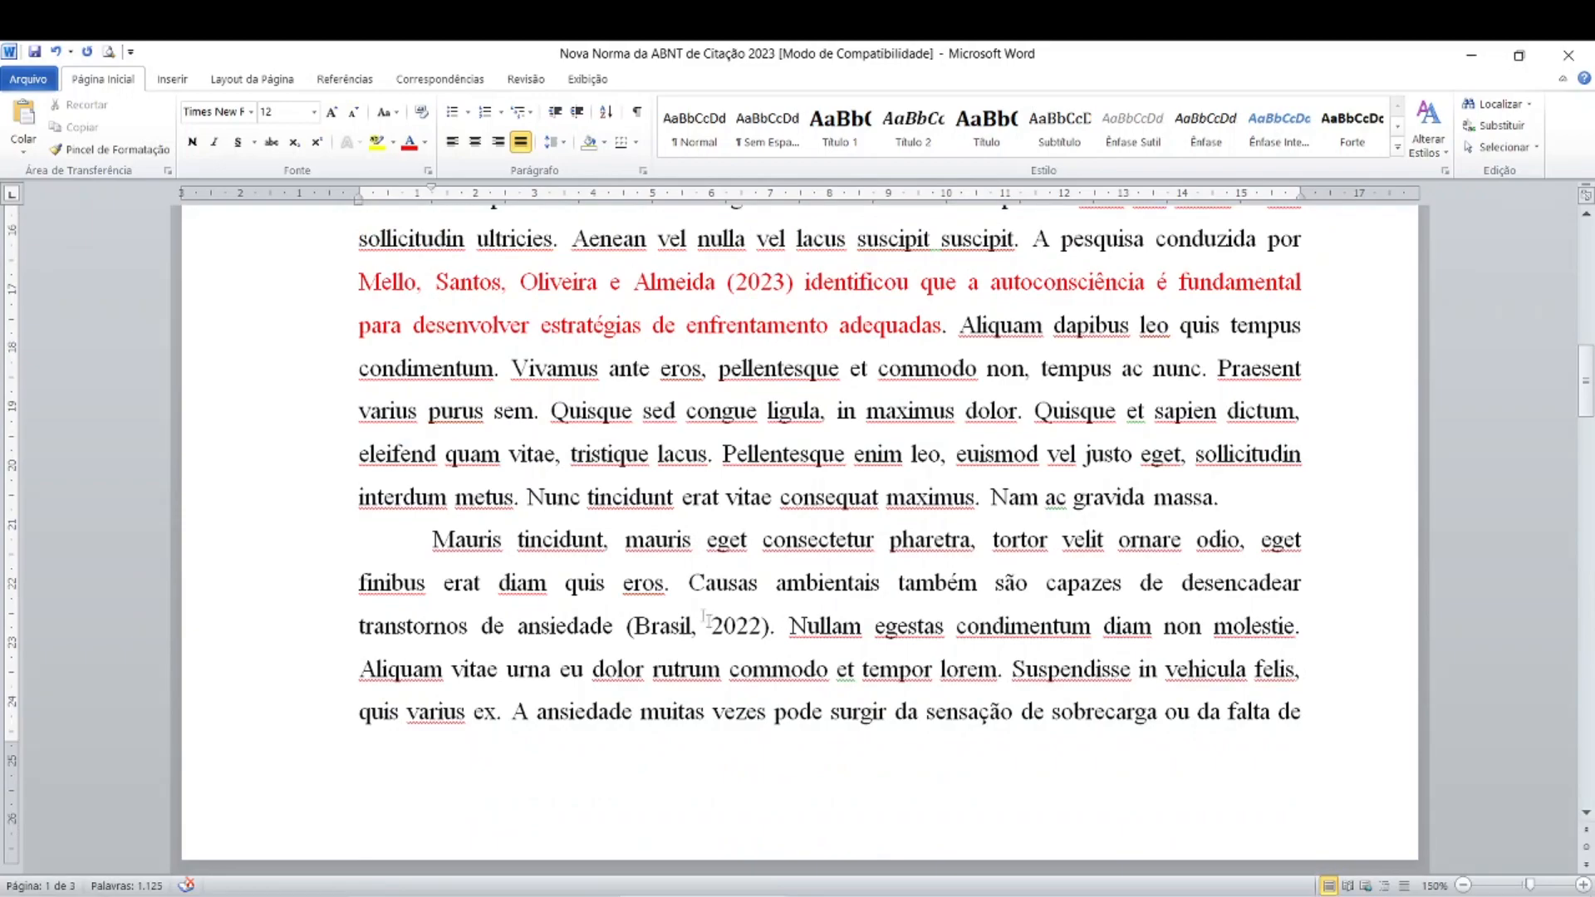
drag(688, 583, 790, 632)
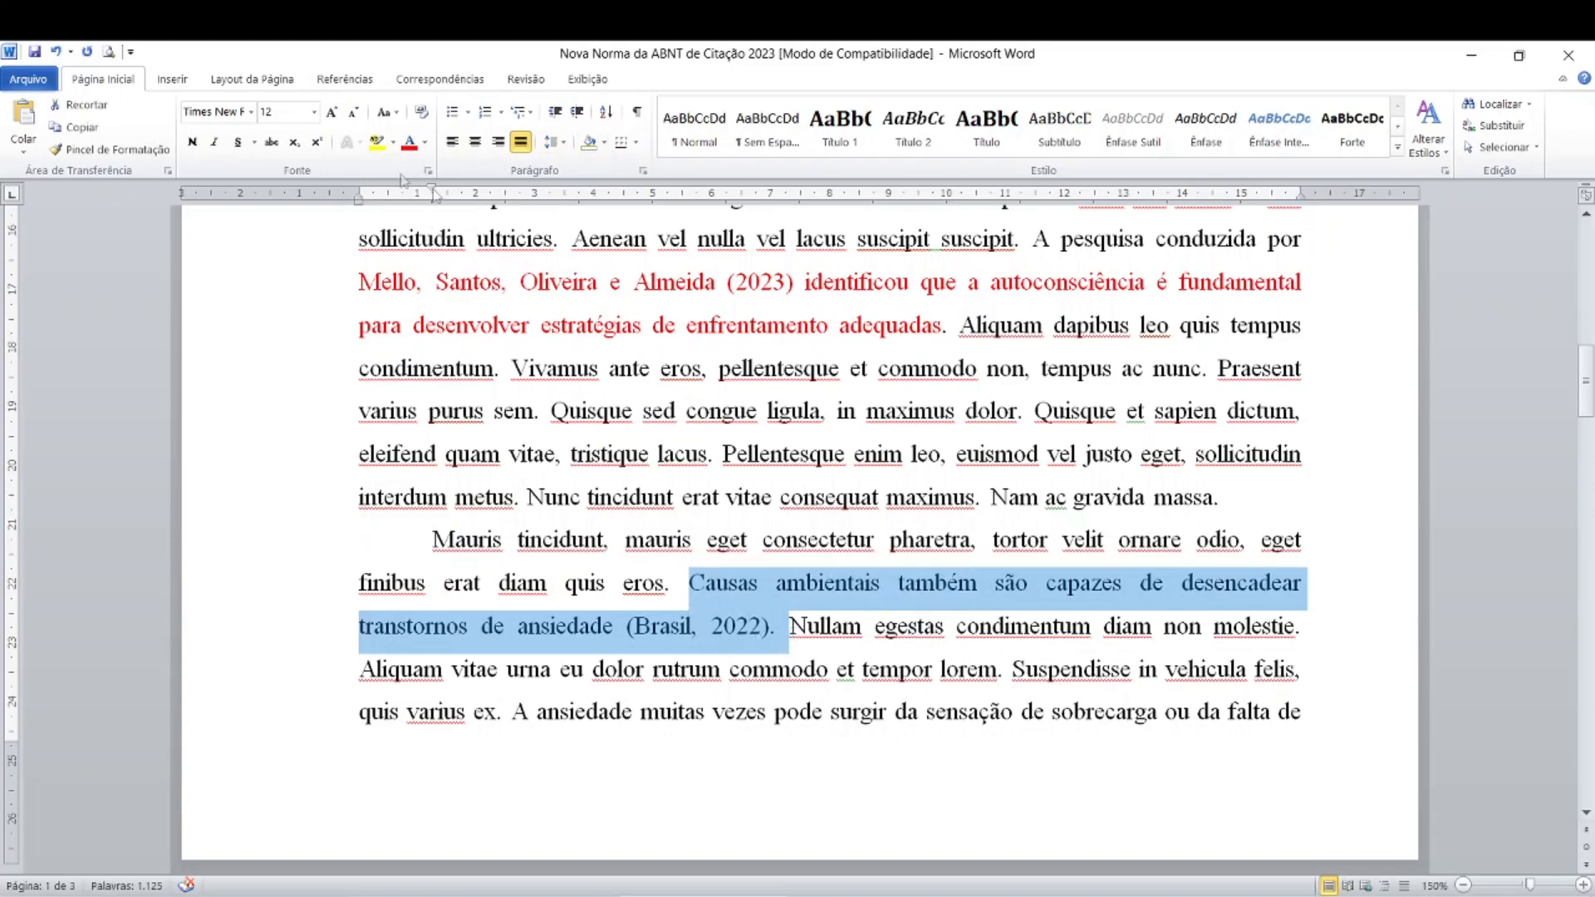
click(409, 142)
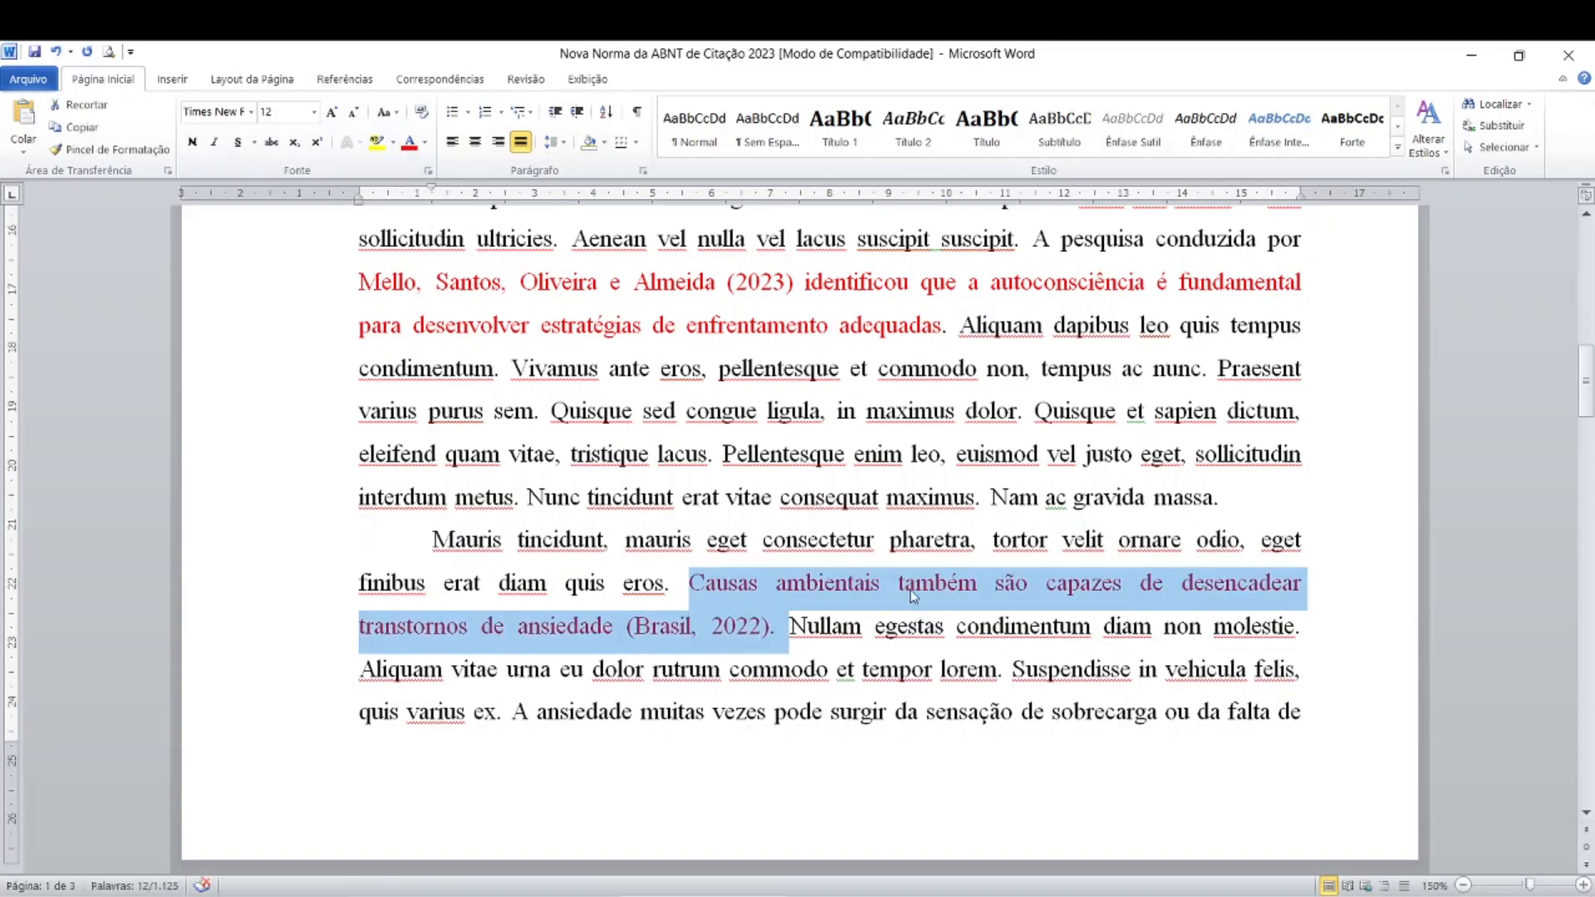
scroll(914, 595, down, 2)
click(873, 517)
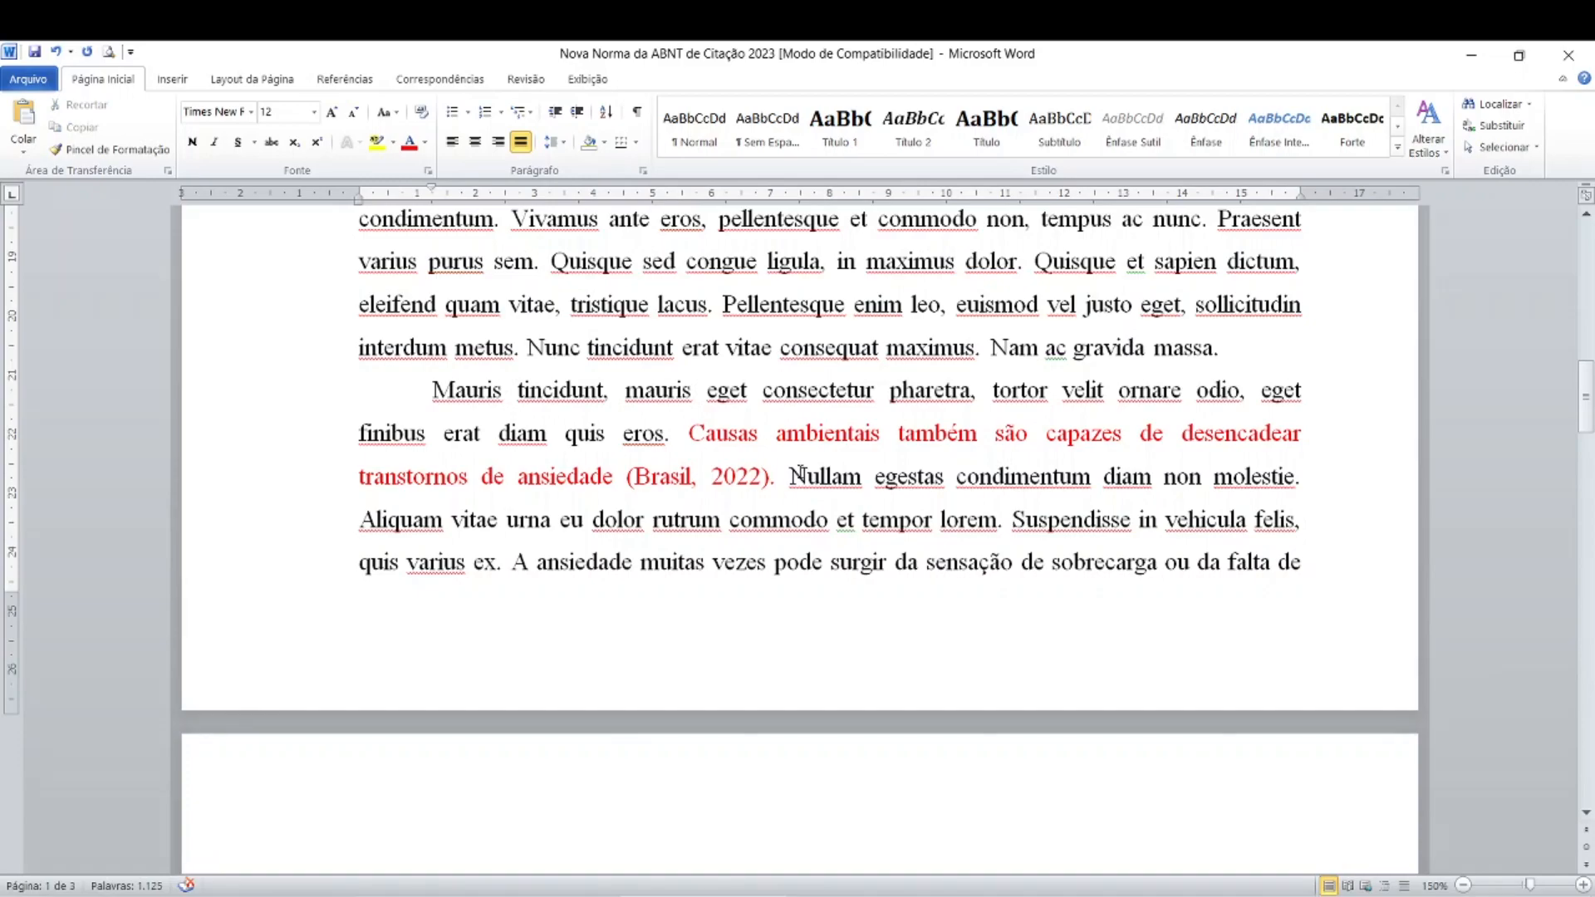
Examine how the government body is cited as author in the parenthetical citation "(Brasil, 2022)".
click(700, 476)
click(670, 488)
click(670, 492)
click(669, 491)
click(669, 492)
click(670, 493)
click(670, 492)
click(682, 480)
Color the statement beginning "A ansiedade muitas vezes pode surgir" red, including its three-work parenthetical citation on the following page.
scroll(681, 477, down, 1)
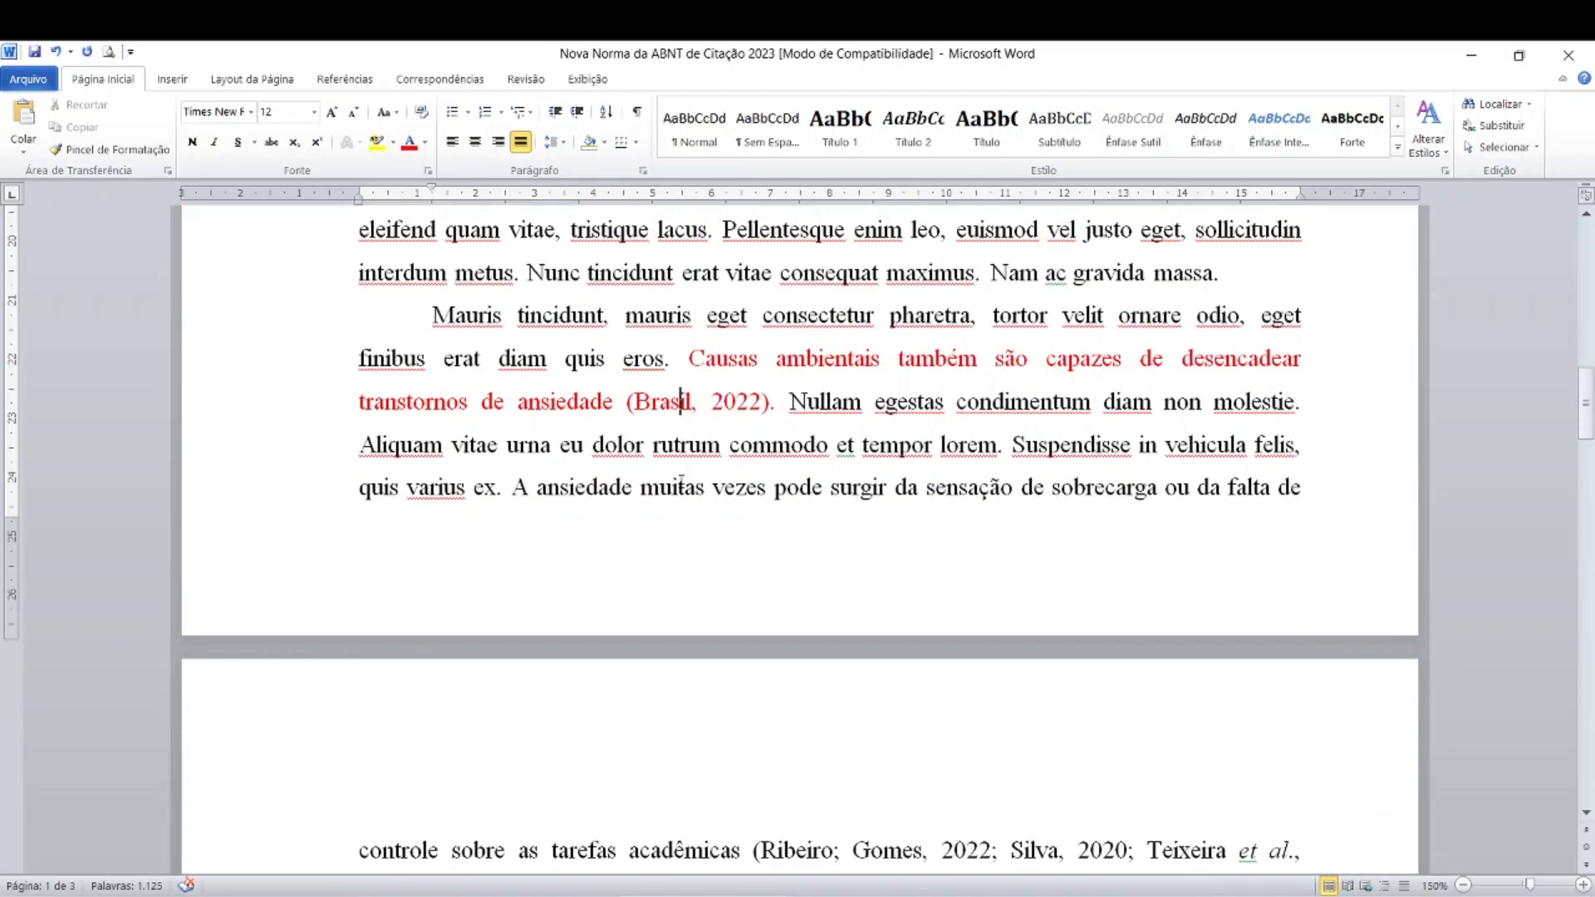
scroll(682, 480, down, 5)
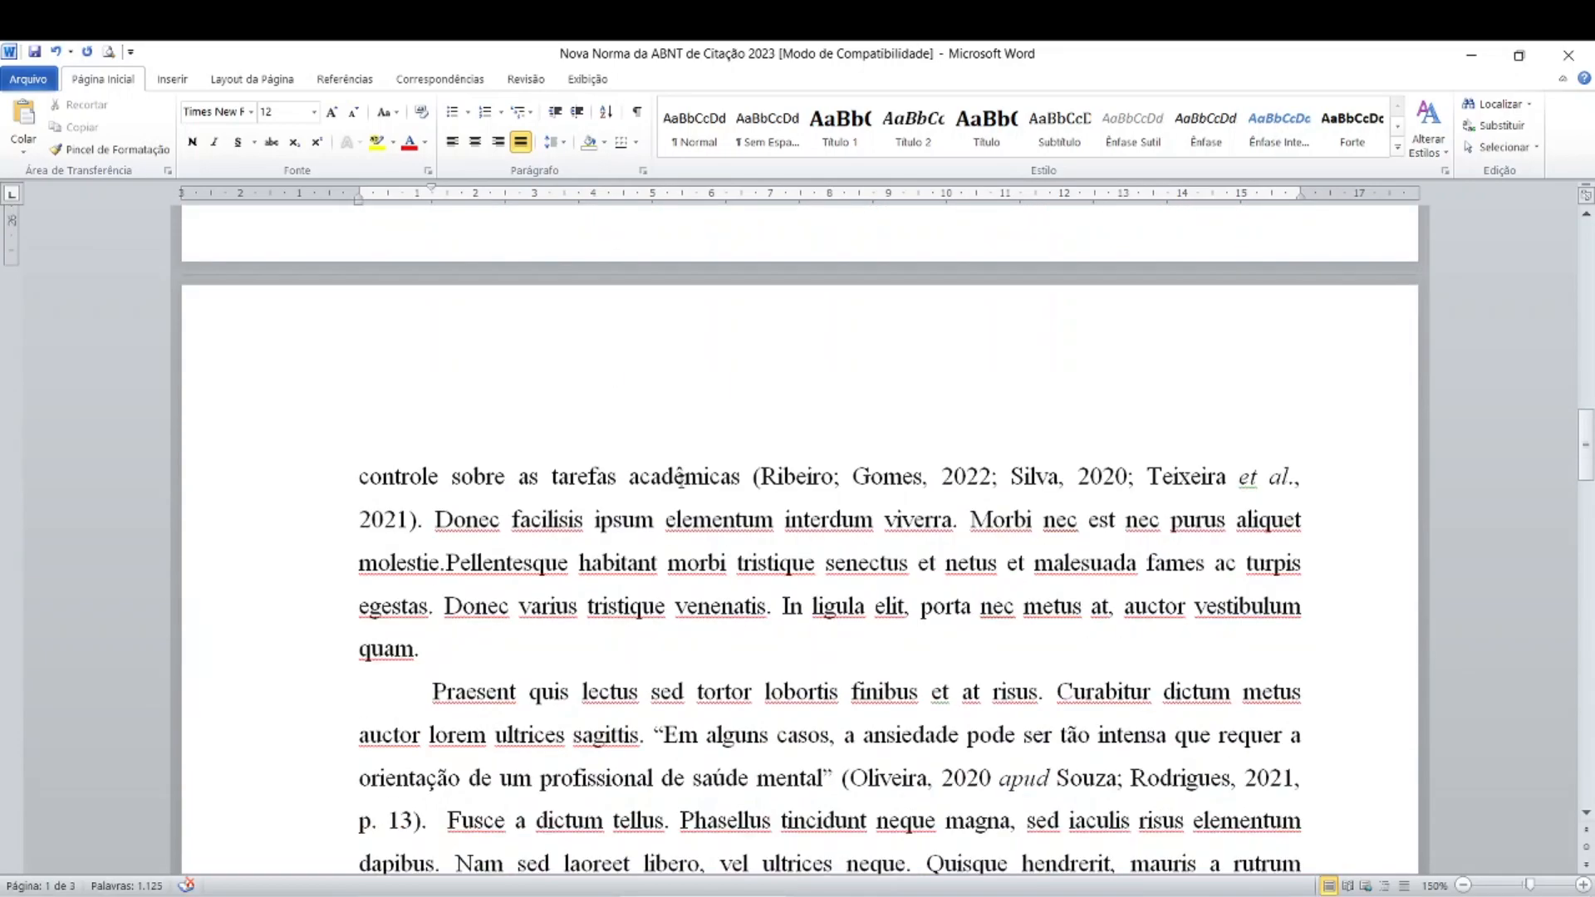
scroll(682, 480, up, 3)
drag(511, 339, 417, 742)
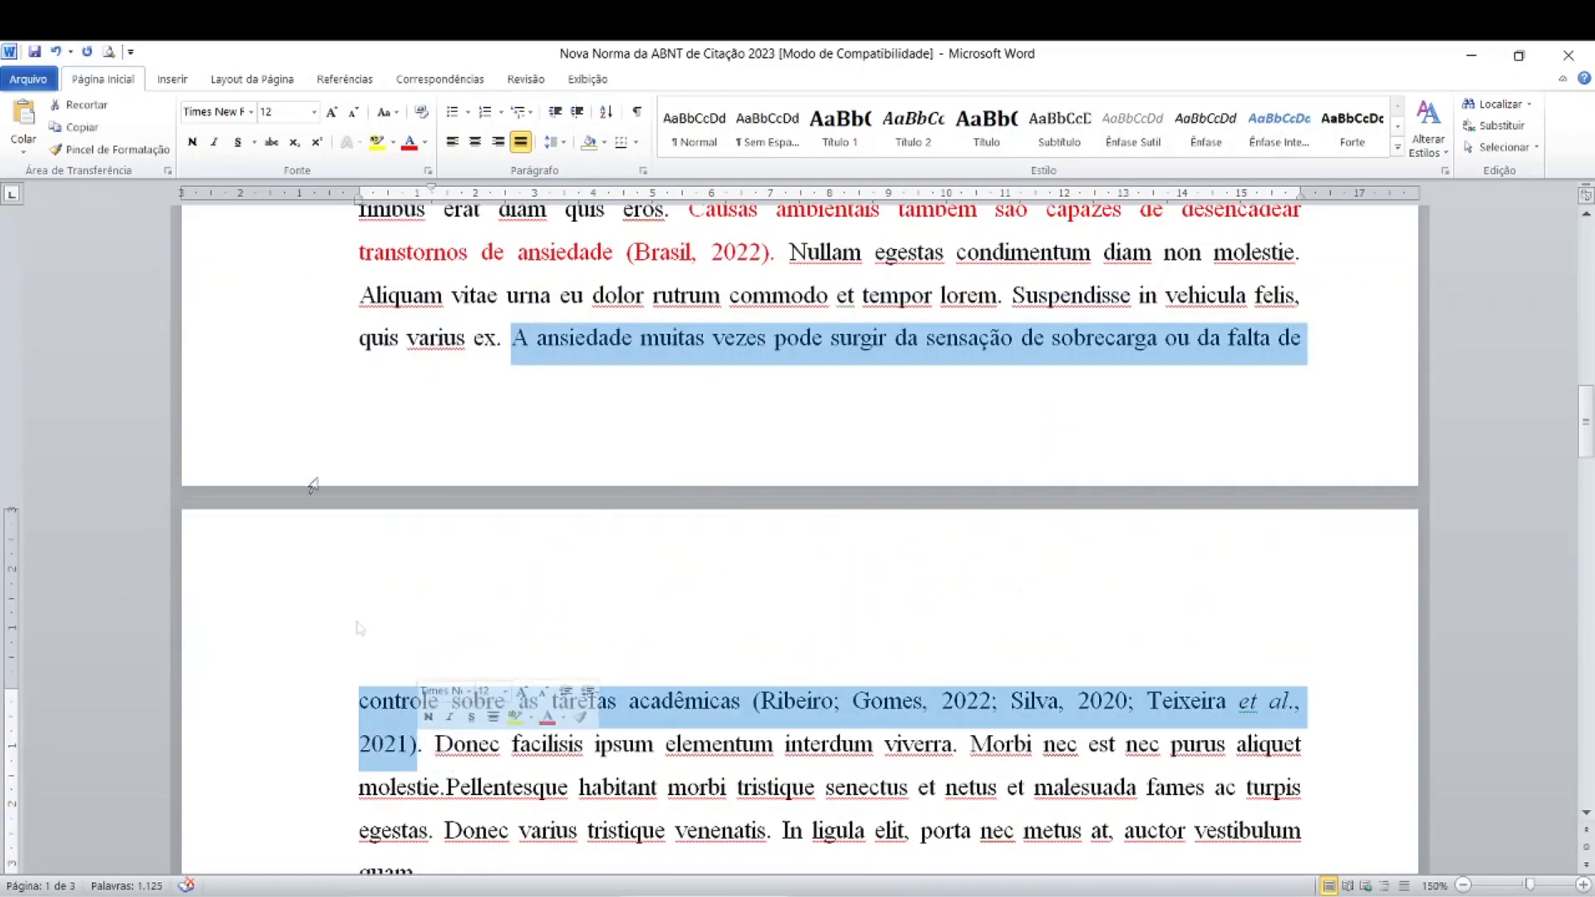
click(409, 142)
scroll(733, 673, down, 2)
click(732, 667)
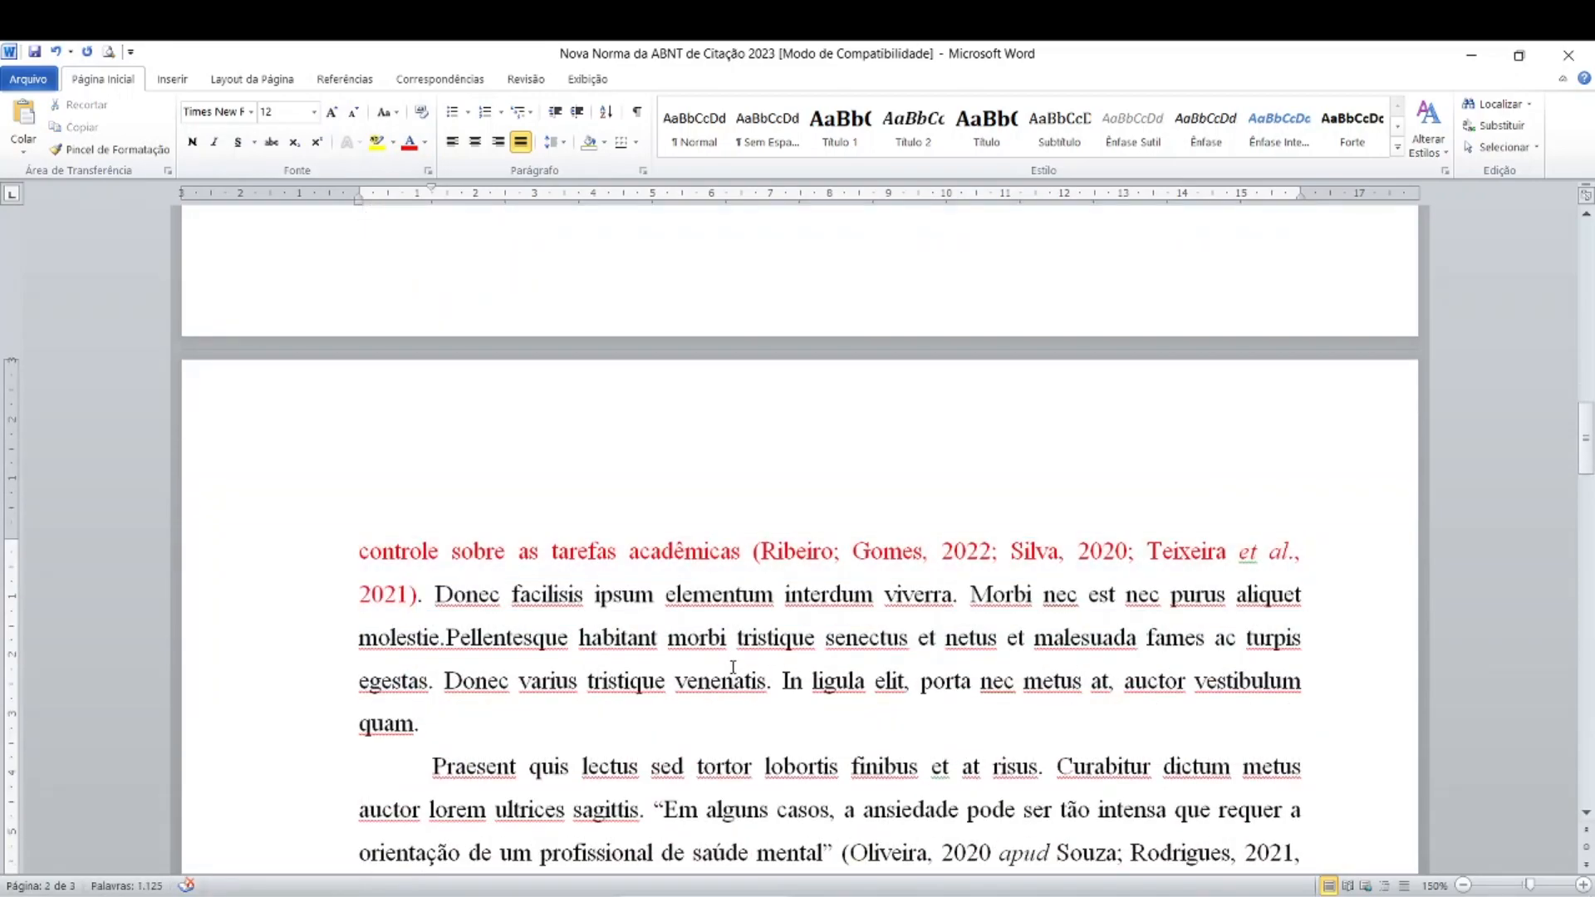
Examine the order and semicolon separation of the works from 2022, 2020 and 2021 in the multi-work parenthetical citation.
click(929, 550)
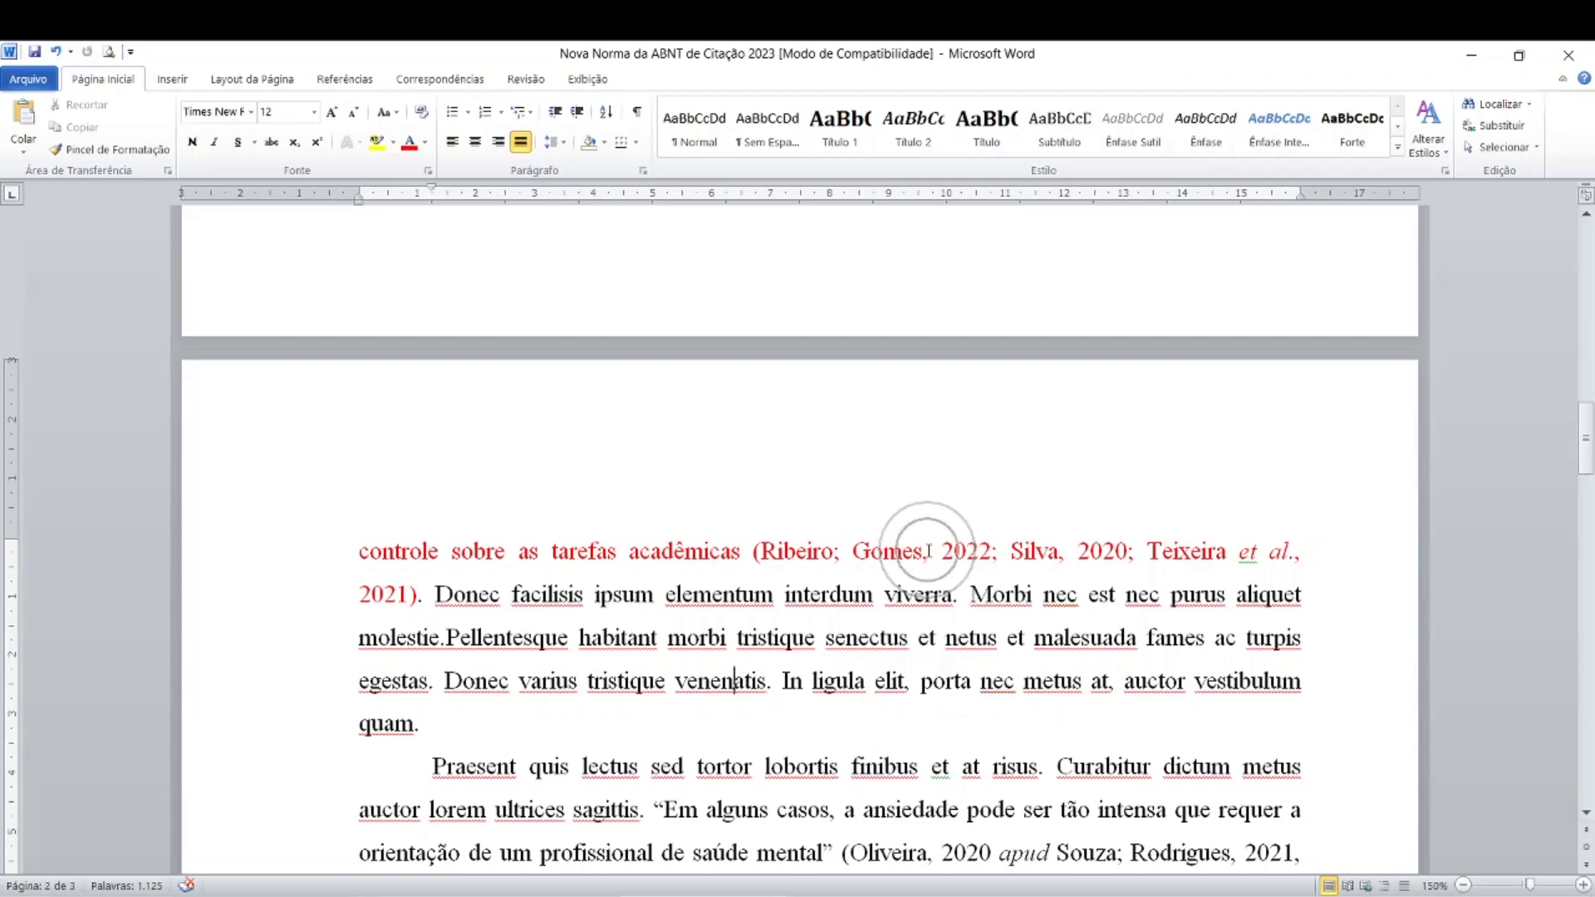
scroll(932, 575, up, 3)
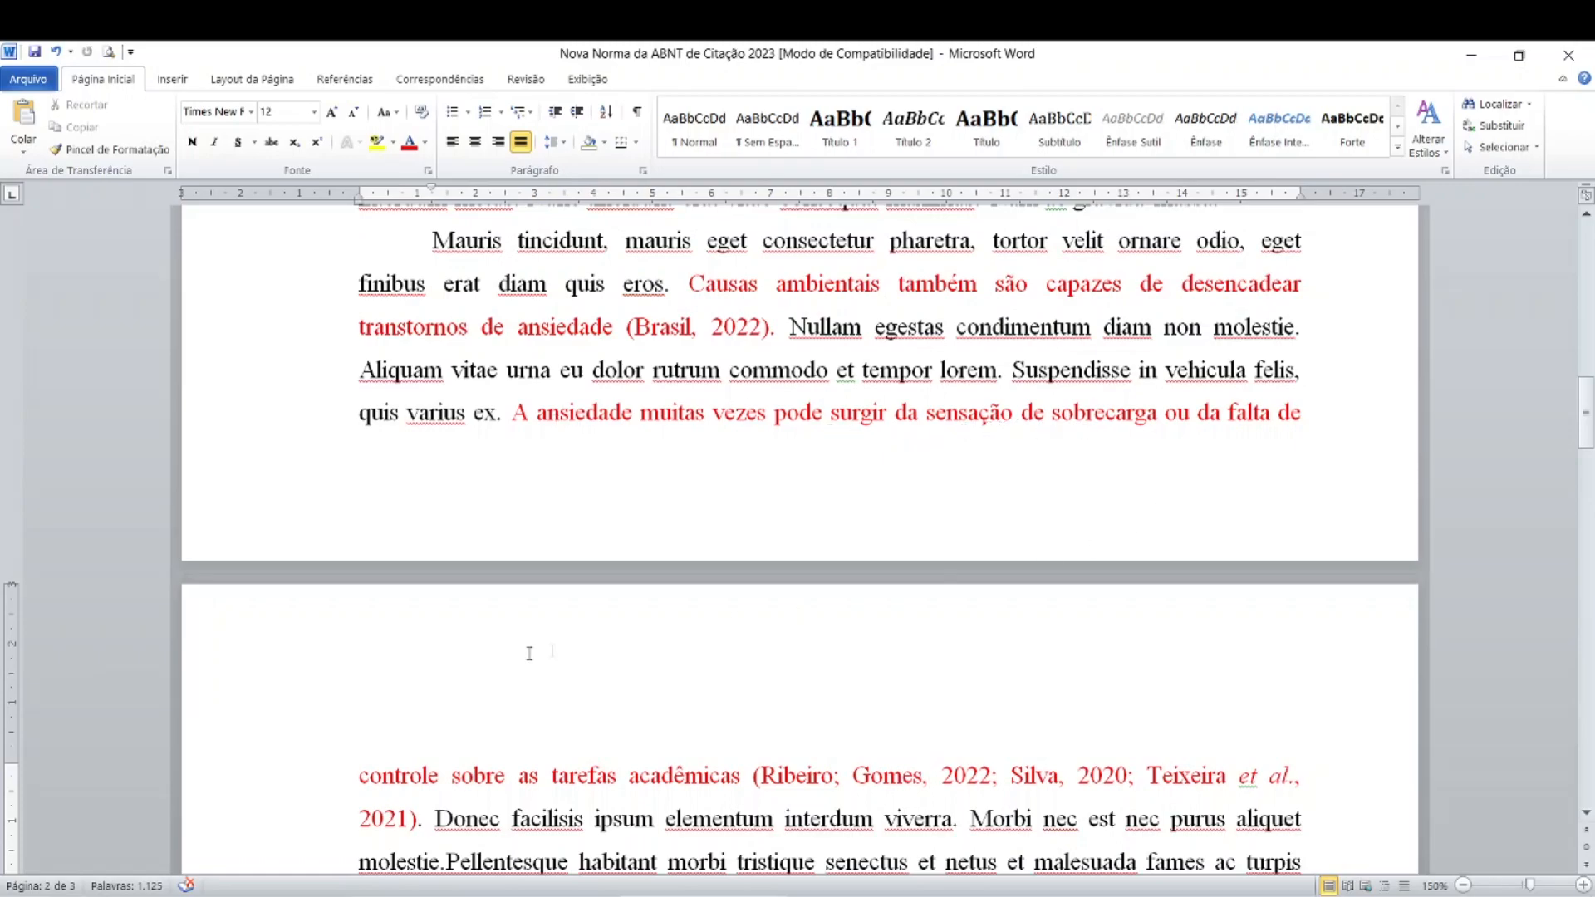
scroll(516, 651, down, 2)
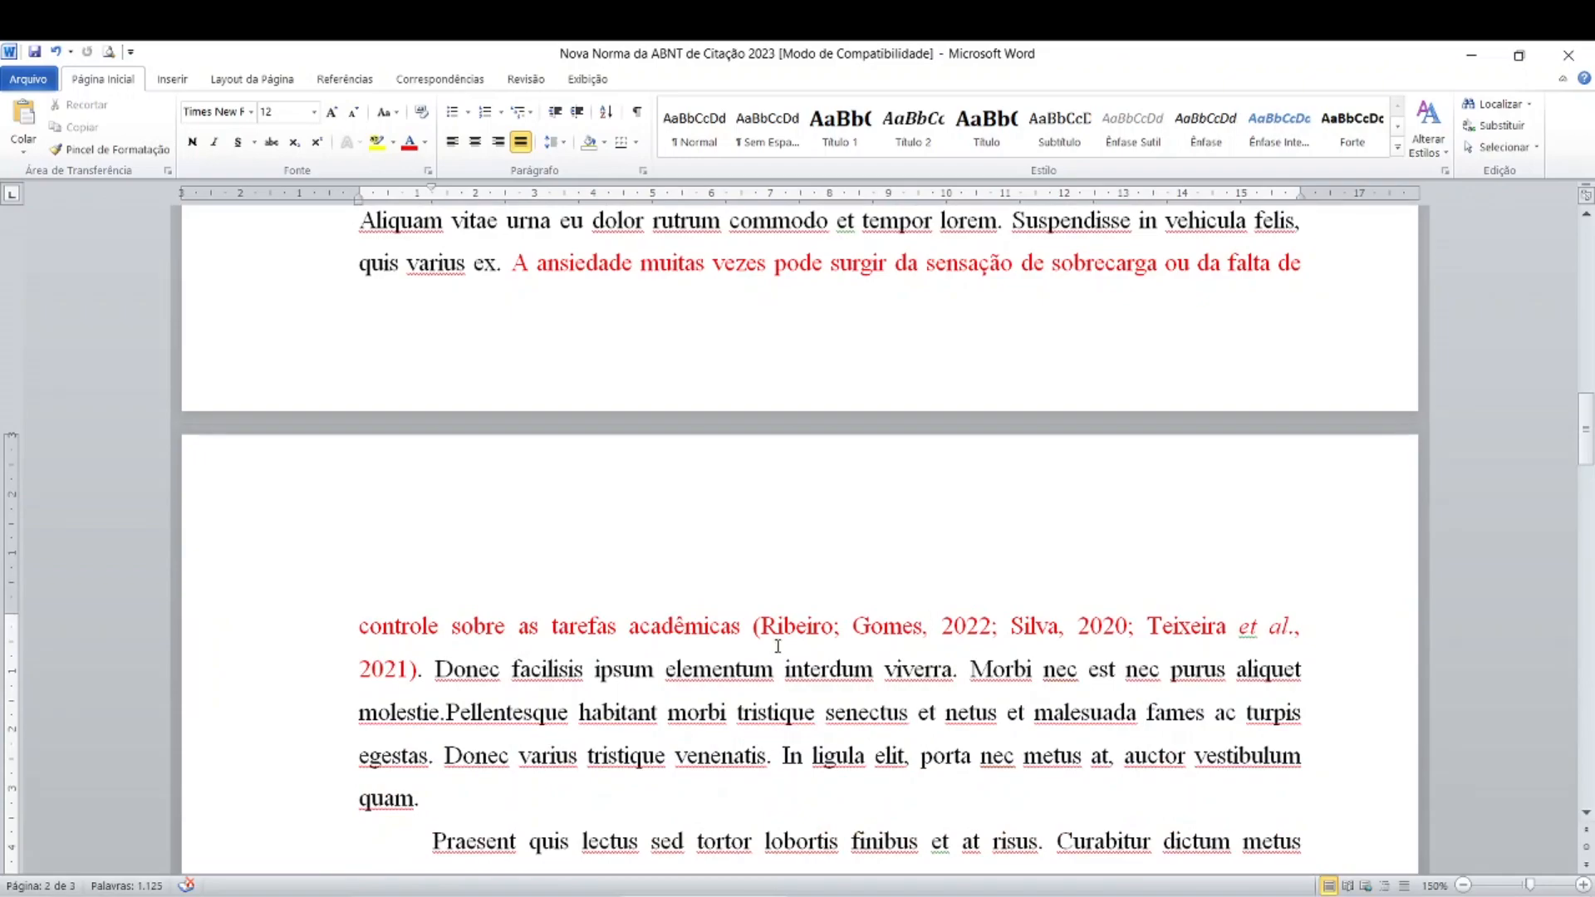
click(724, 623)
click(669, 625)
scroll(1052, 697, down, 1)
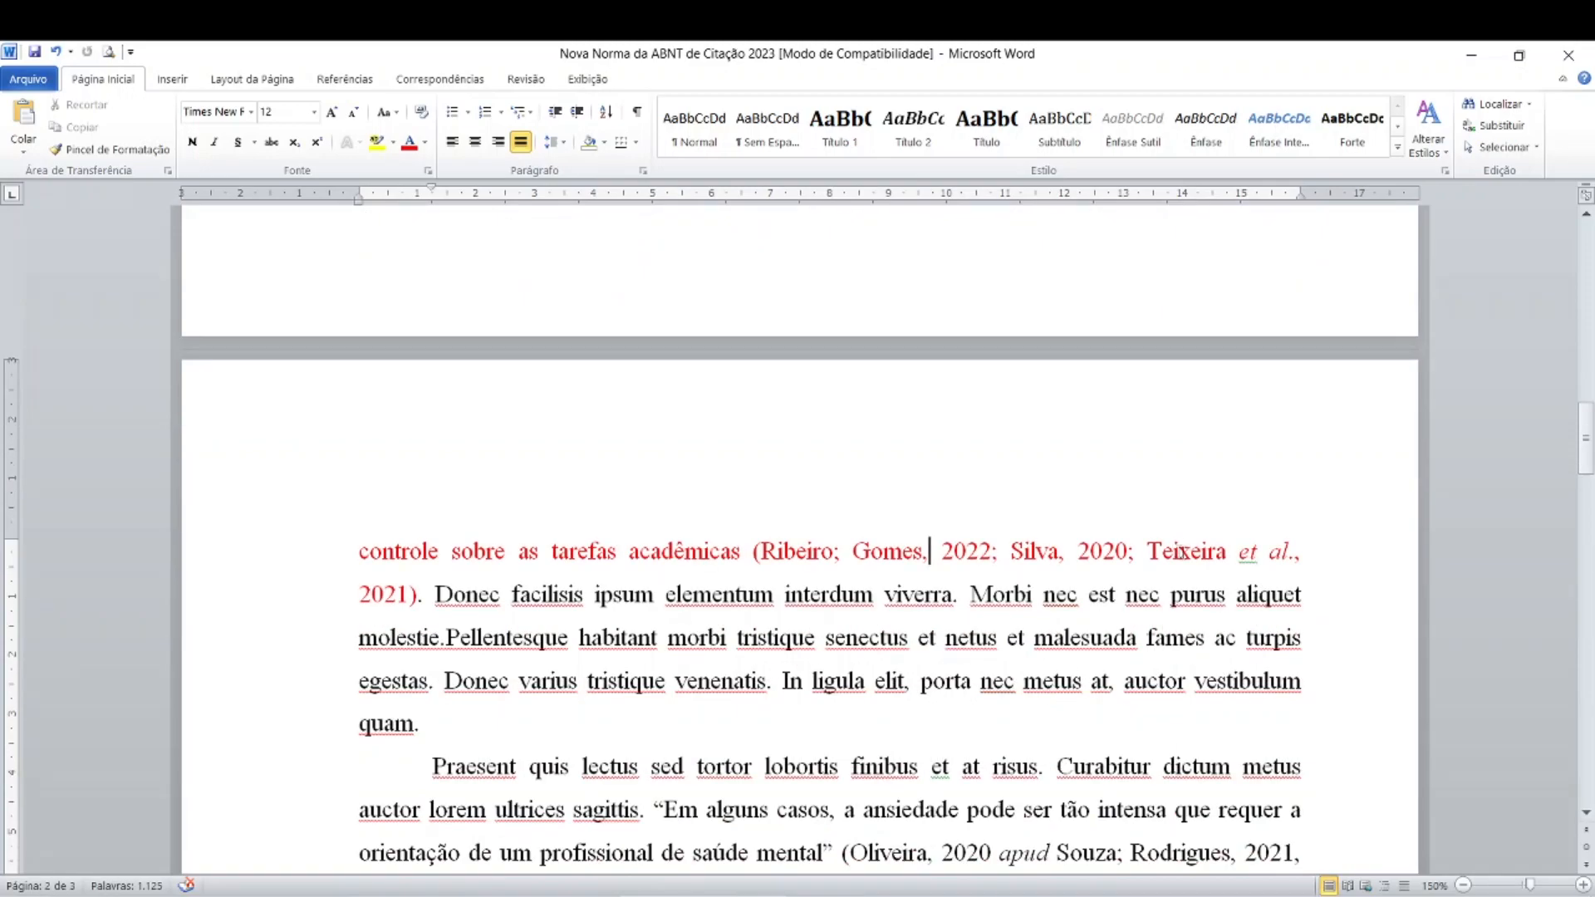
click(362, 593)
drag(761, 551, 392, 610)
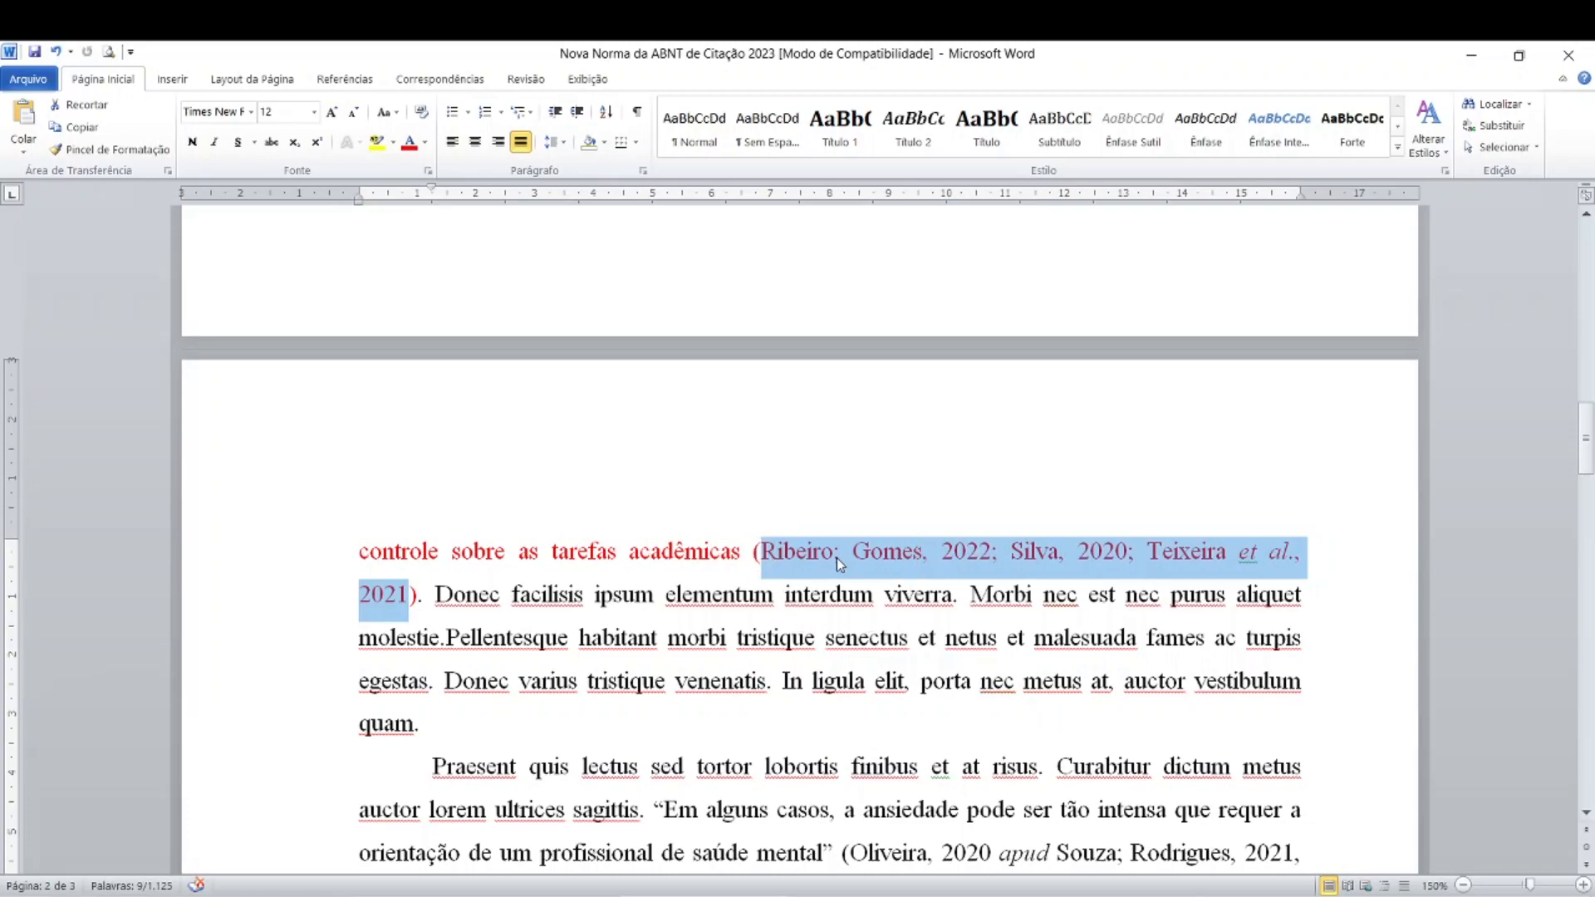
click(524, 613)
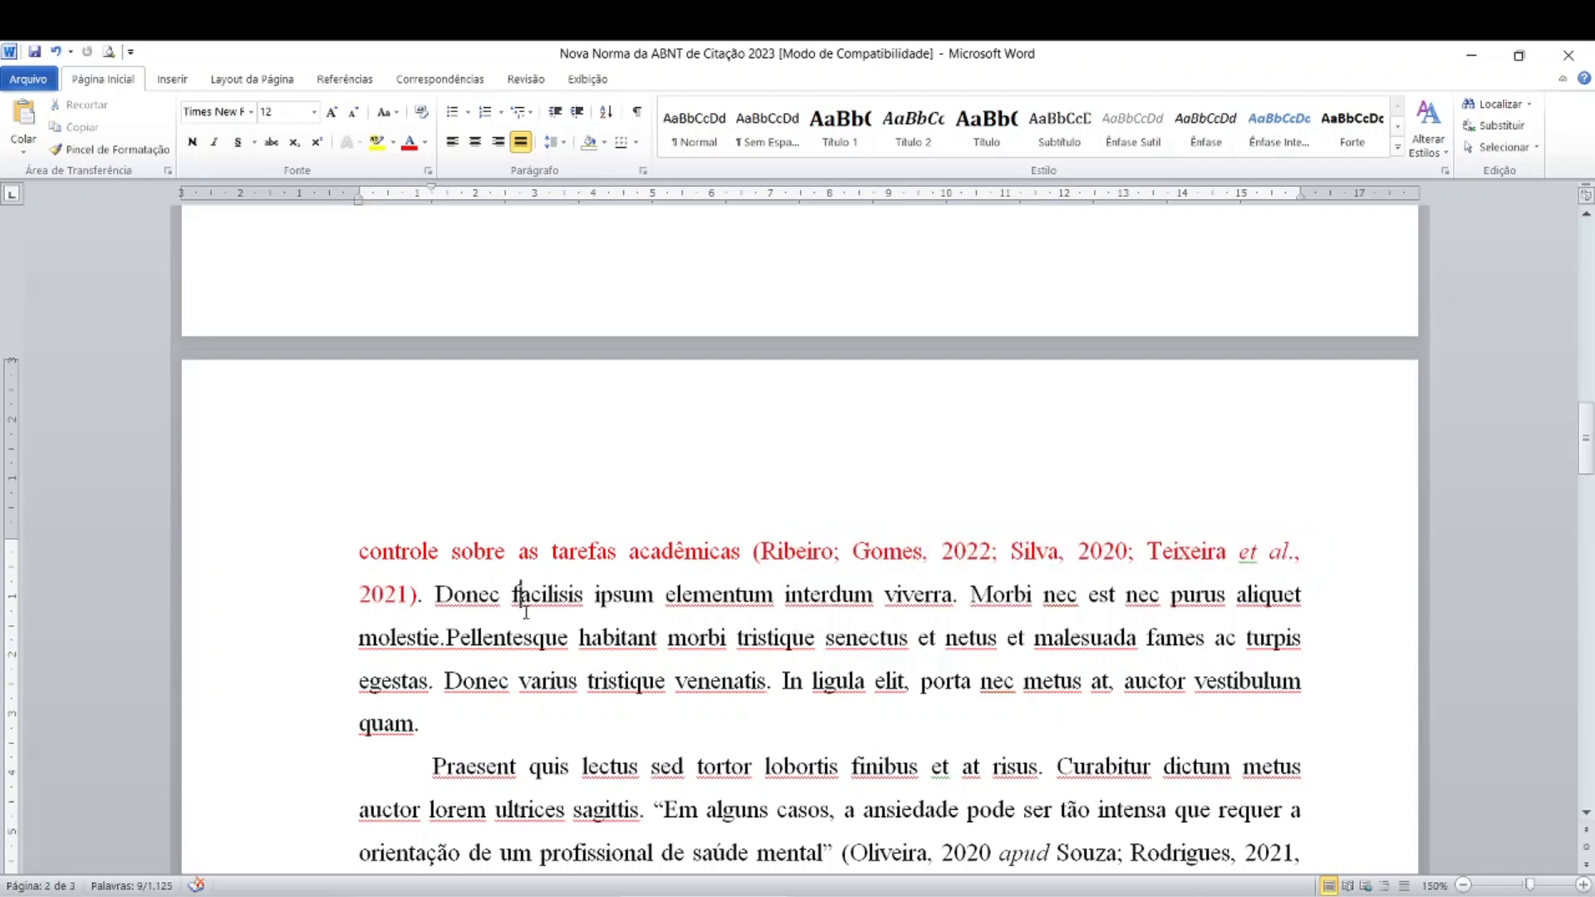
click(823, 551)
Color the quotation beginning "Em alguns casos, a ansiedade pode ser tão intensa" red, together with its "apud" citation ending in p. 13.
scroll(766, 606, down, 1)
scroll(766, 606, down, 1)
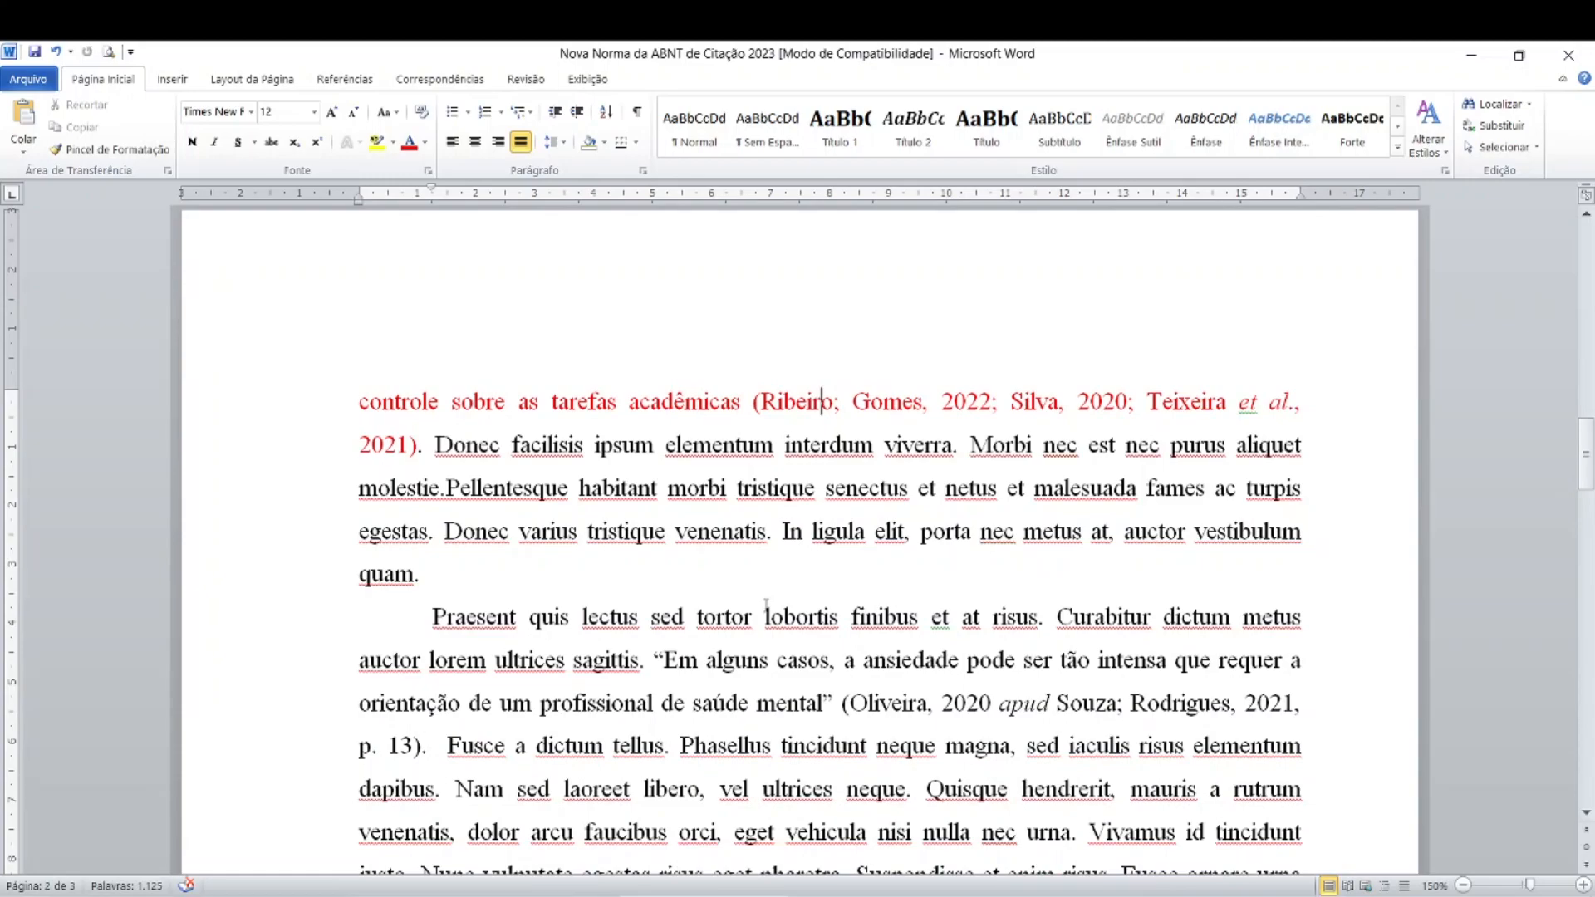
scroll(766, 606, down, 1)
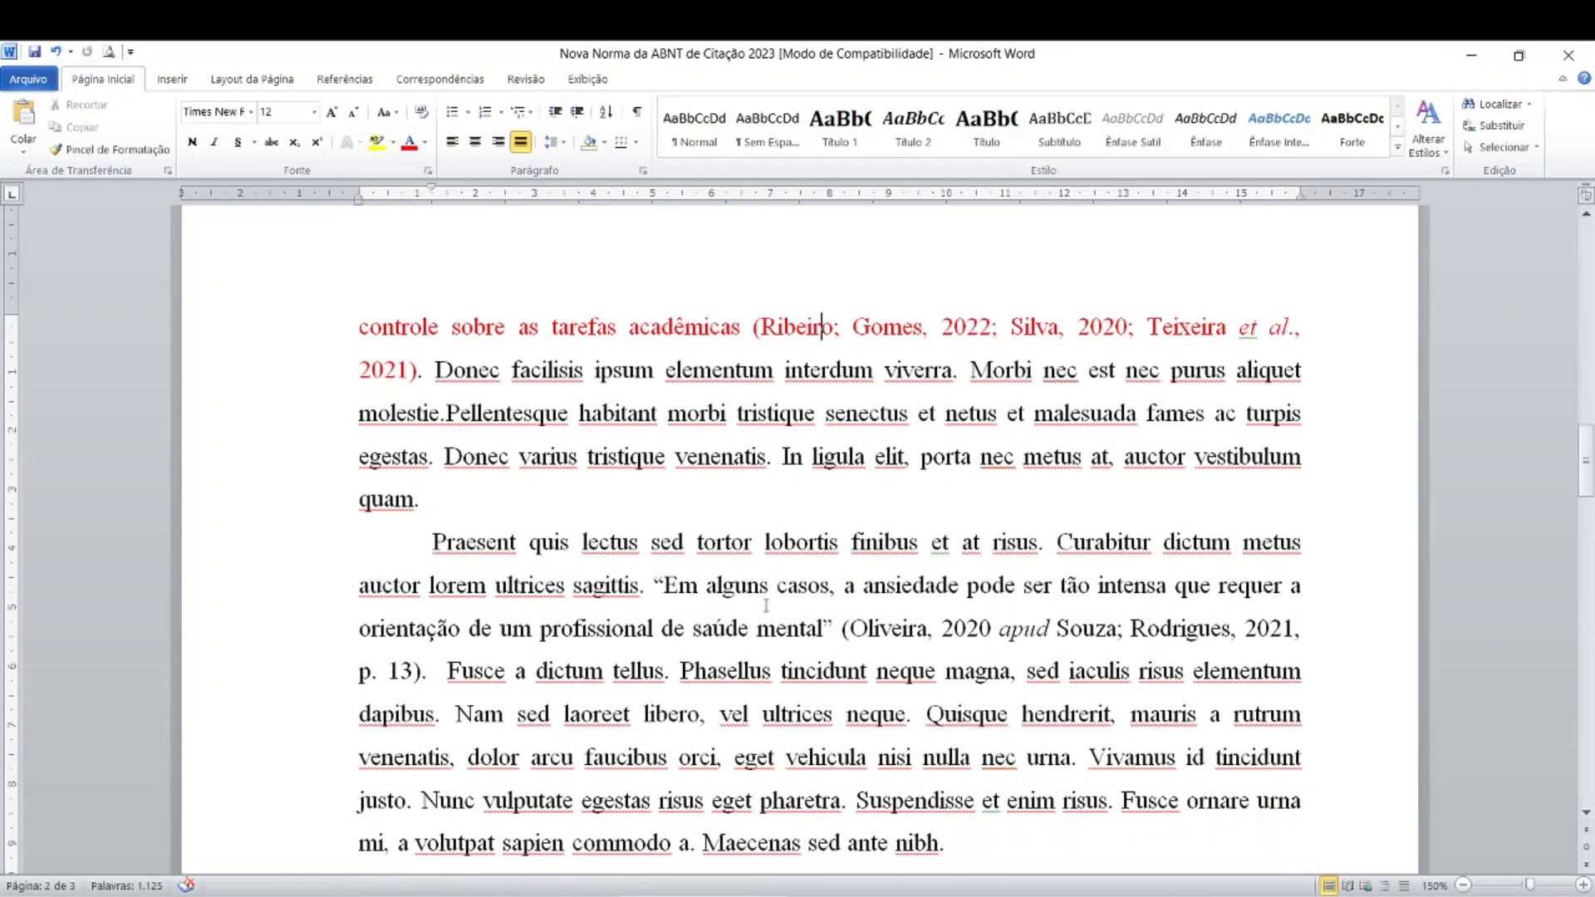
click(655, 586)
drag(655, 585, 436, 671)
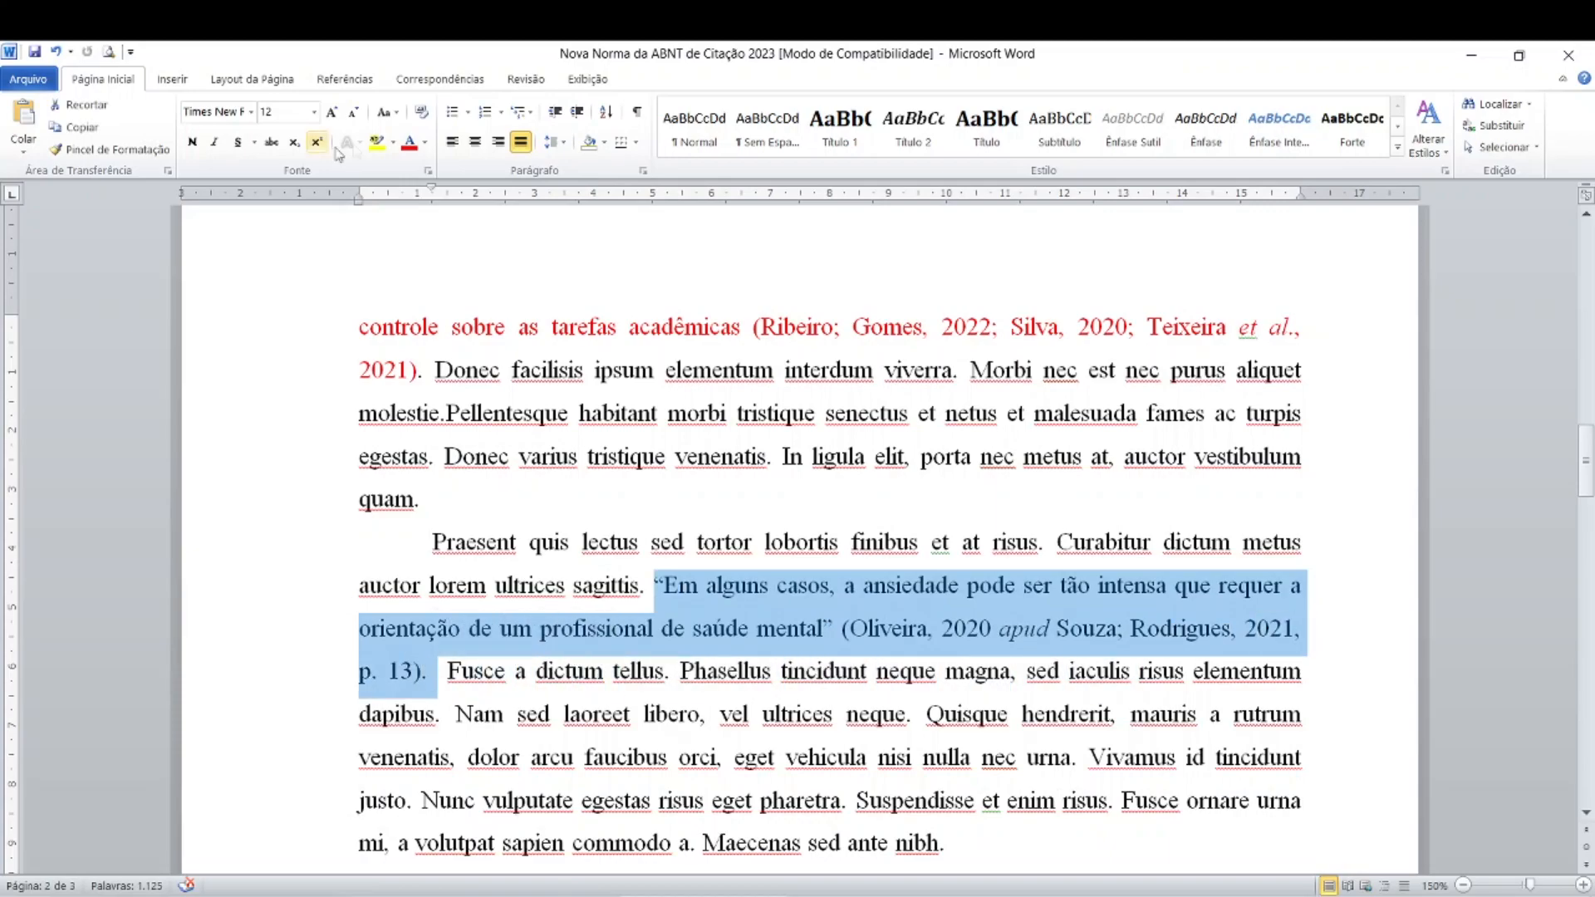
click(409, 142)
click(822, 758)
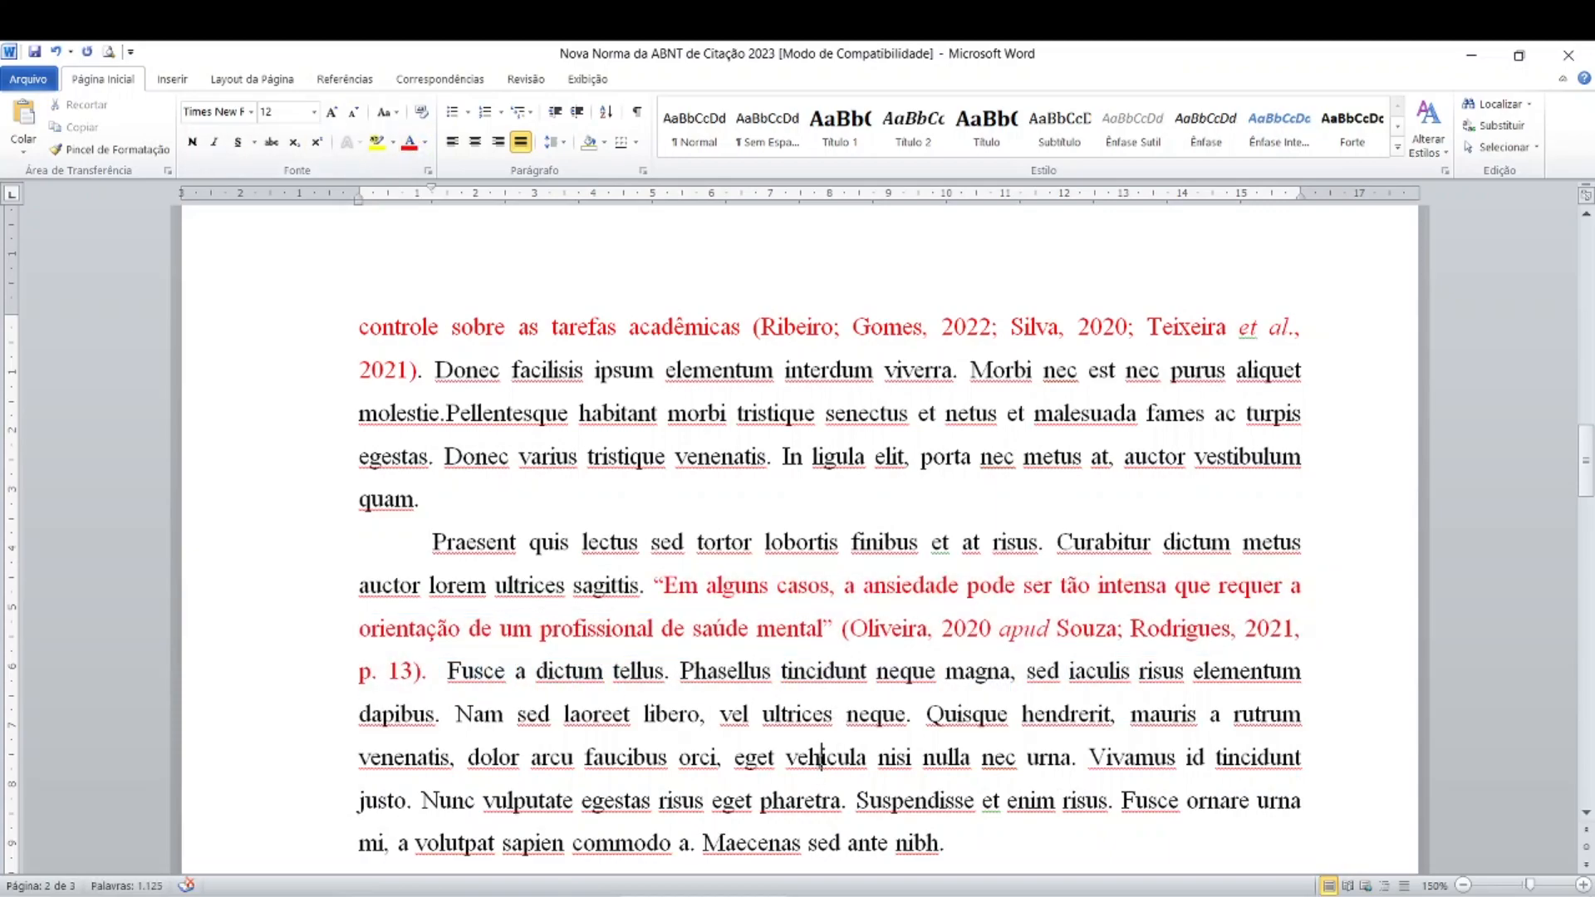
Examine the authors on both sides of "apud" in the red citation and check the italic formatting of "apud".
scroll(820, 752, down, 1)
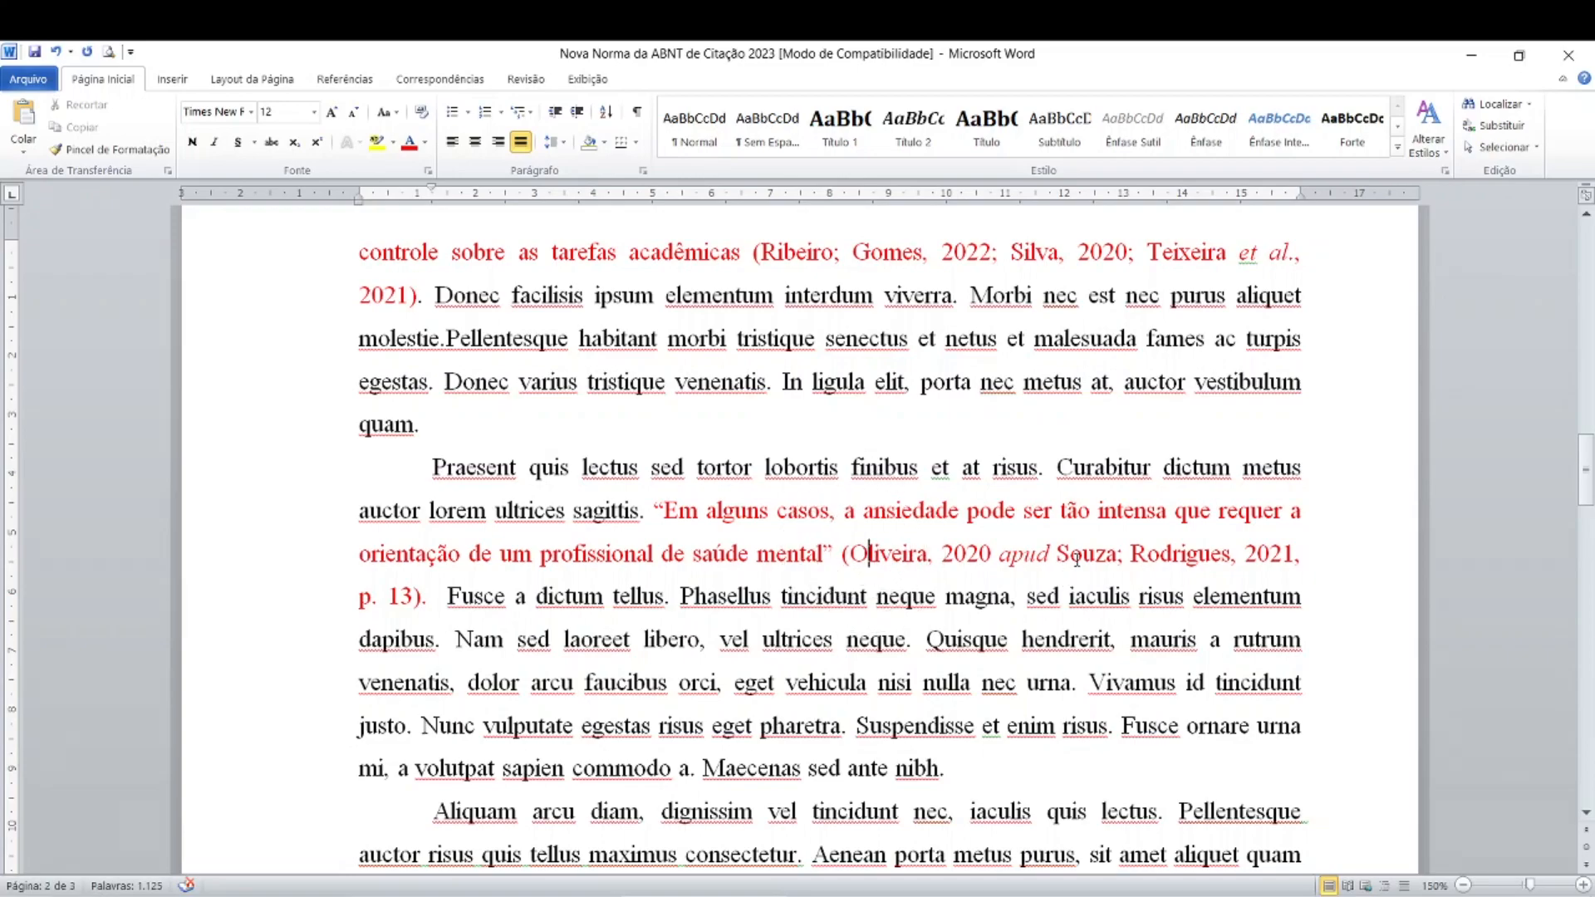
click(1143, 555)
click(1092, 565)
click(917, 553)
click(917, 553)
click(869, 555)
click(893, 565)
click(1037, 555)
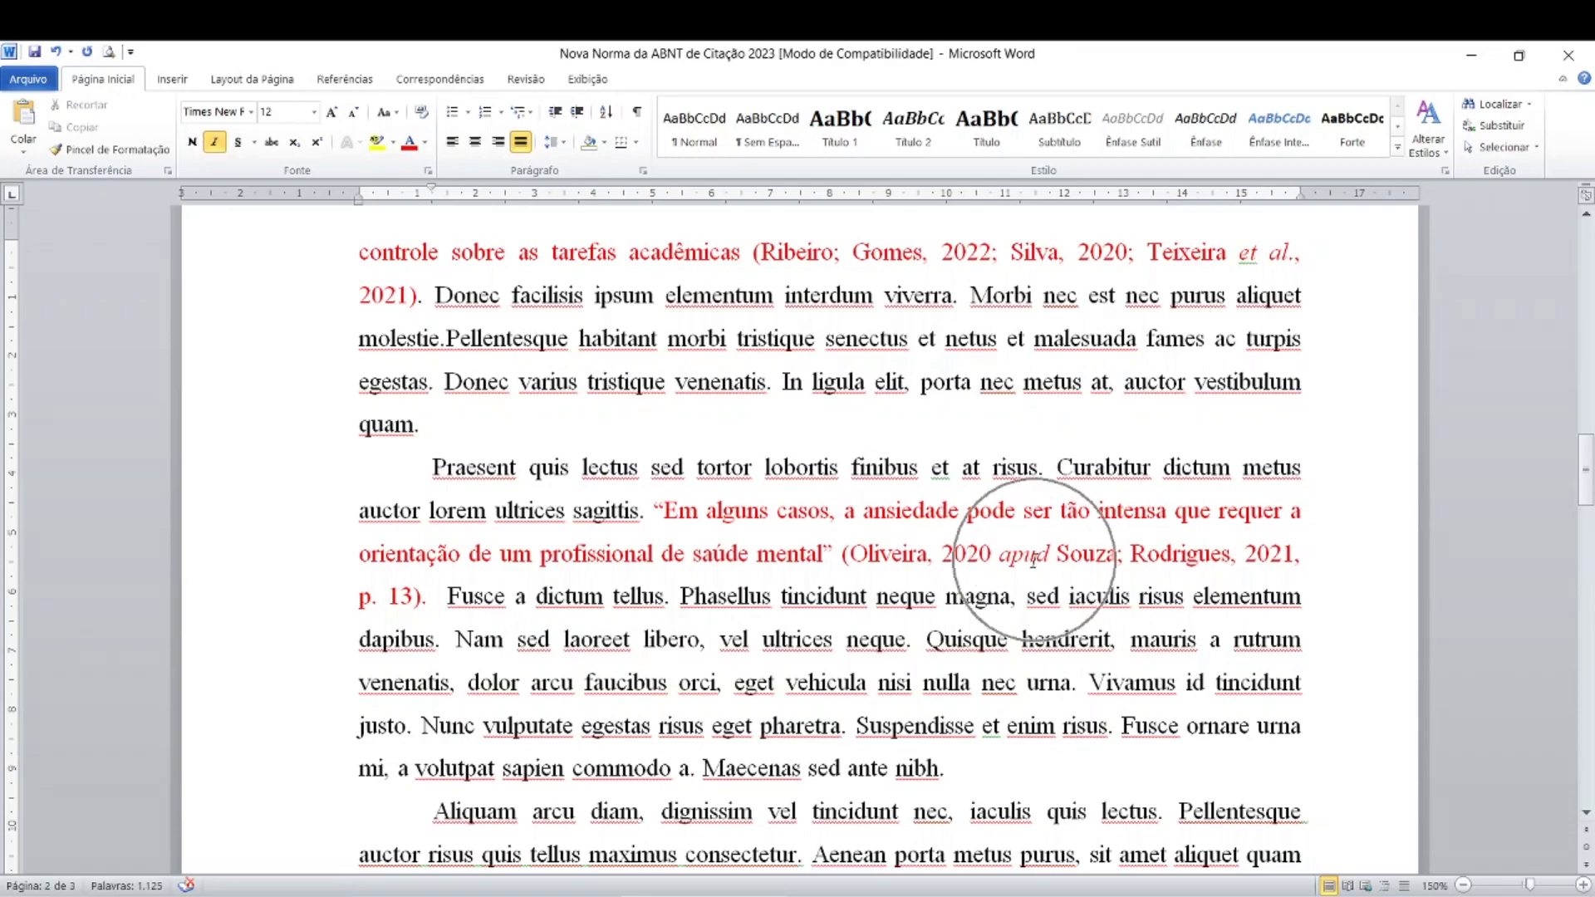
click(1027, 556)
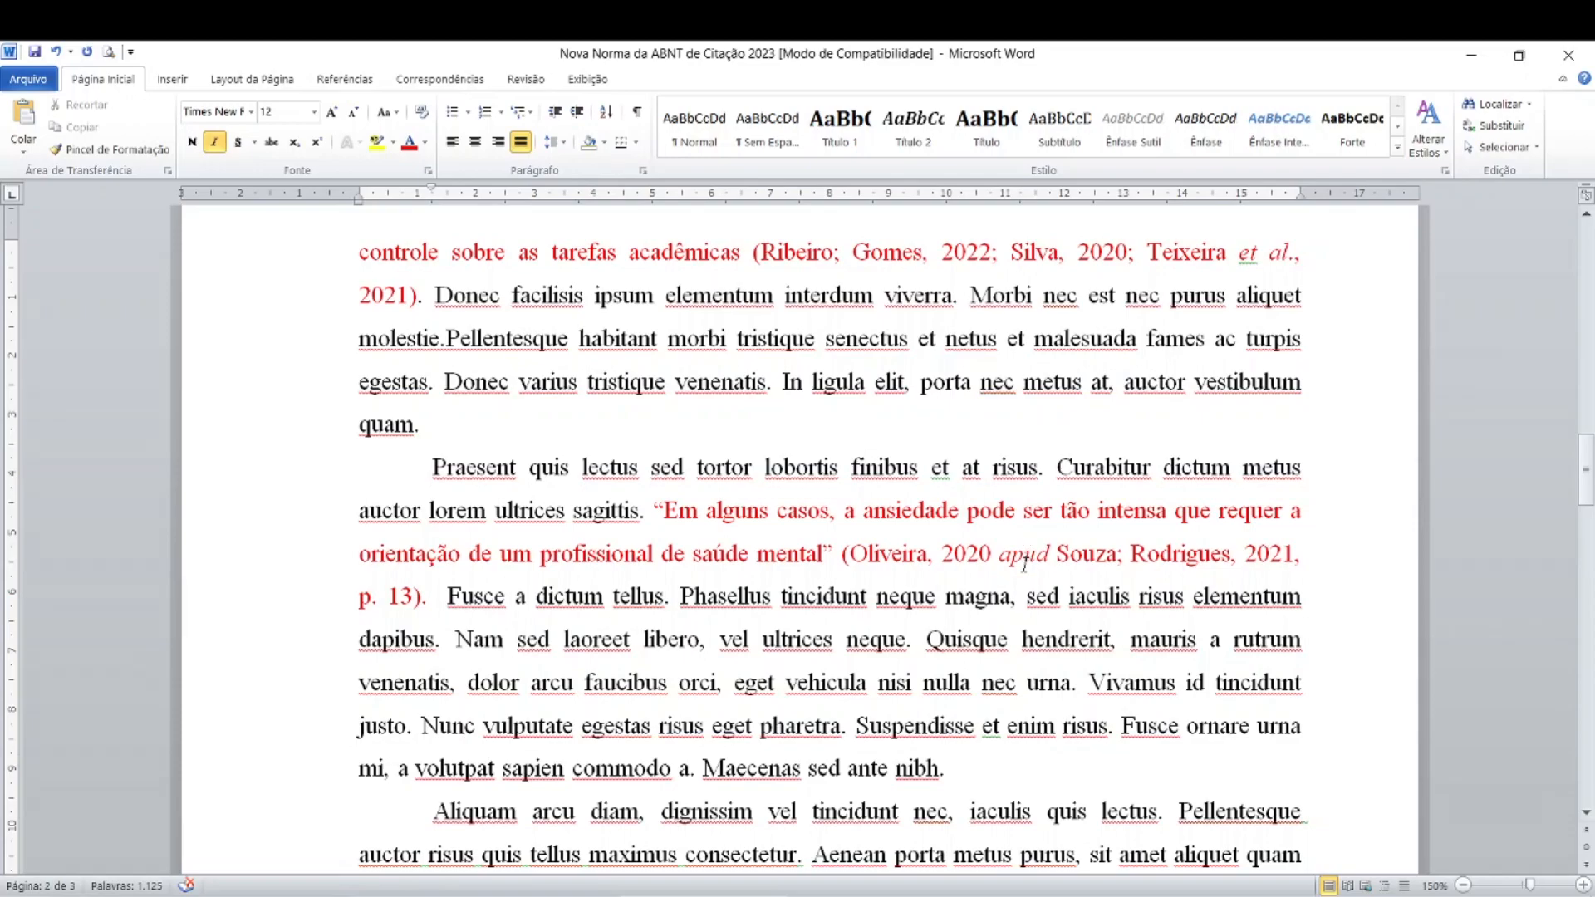
Compare the original author and year 2020 with the consulted authors and year 2021 in the "apud" citation.
click(758, 554)
click(879, 553)
click(954, 554)
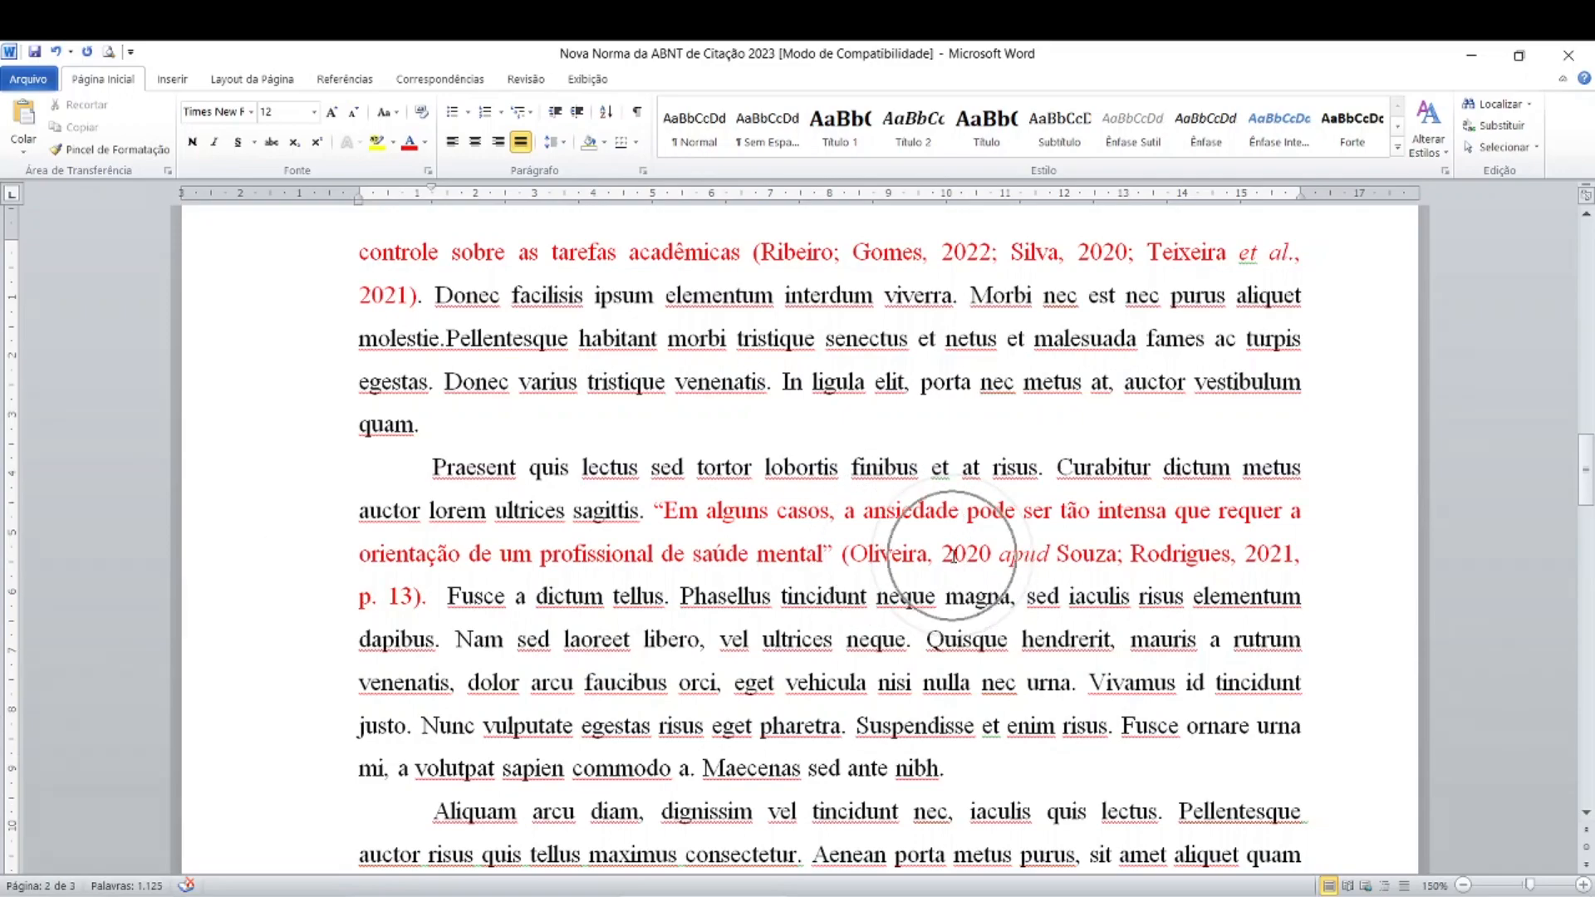
click(881, 554)
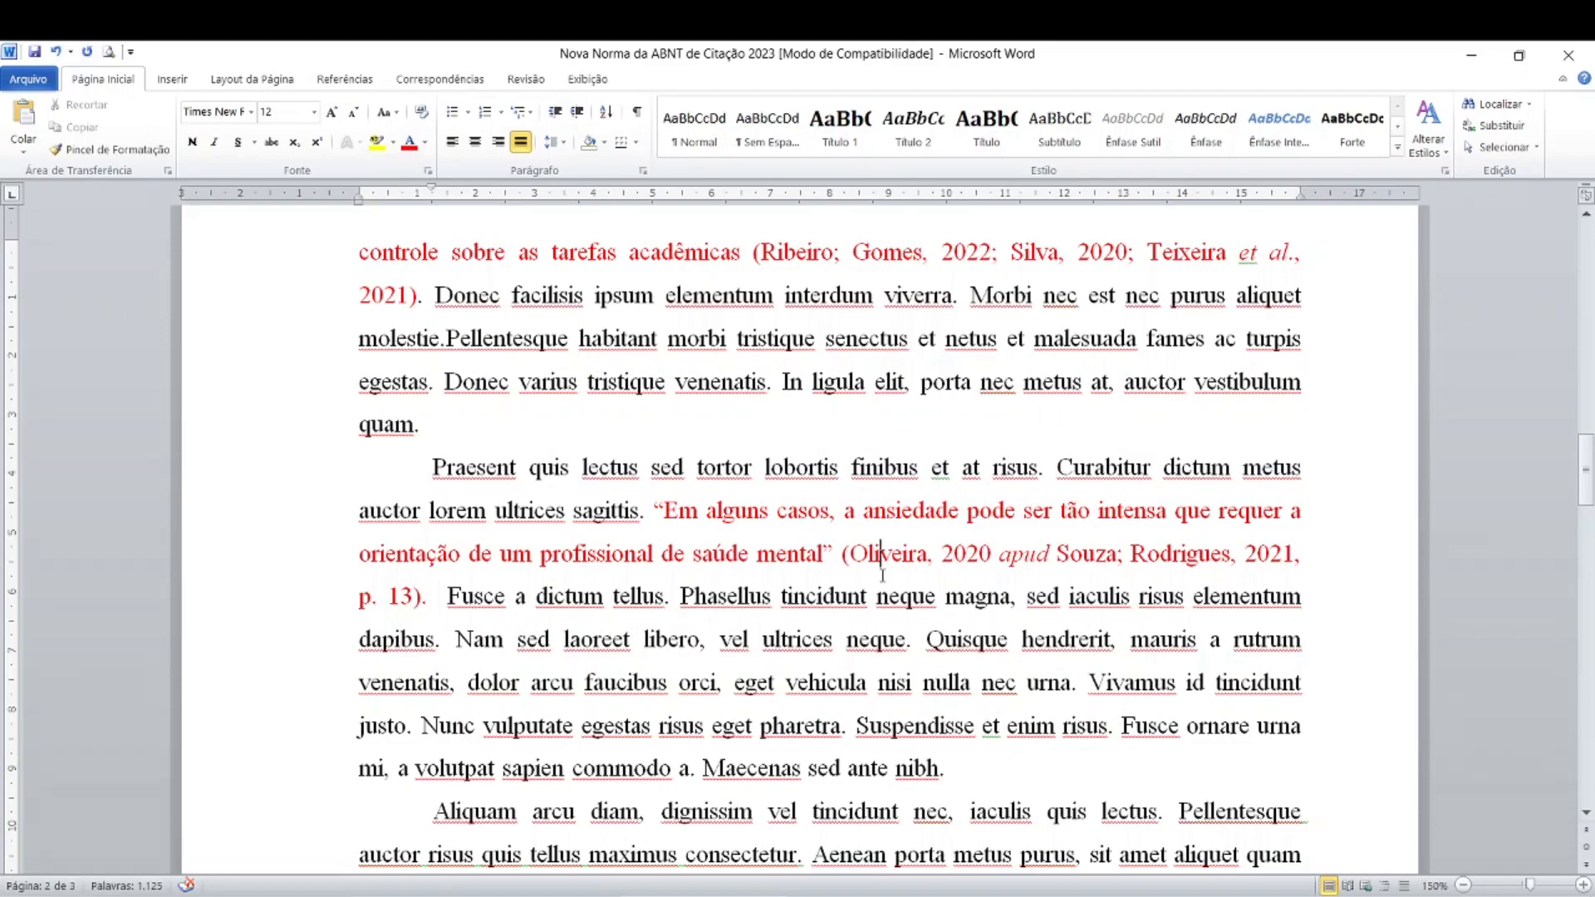
click(964, 557)
click(1282, 559)
click(1036, 558)
click(1084, 559)
click(1161, 555)
click(1171, 555)
click(1249, 559)
click(1168, 561)
click(1015, 553)
Review the red-marked citations from the "apud" quotation back to the short direct quotations on the first page.
scroll(939, 587, up, 1)
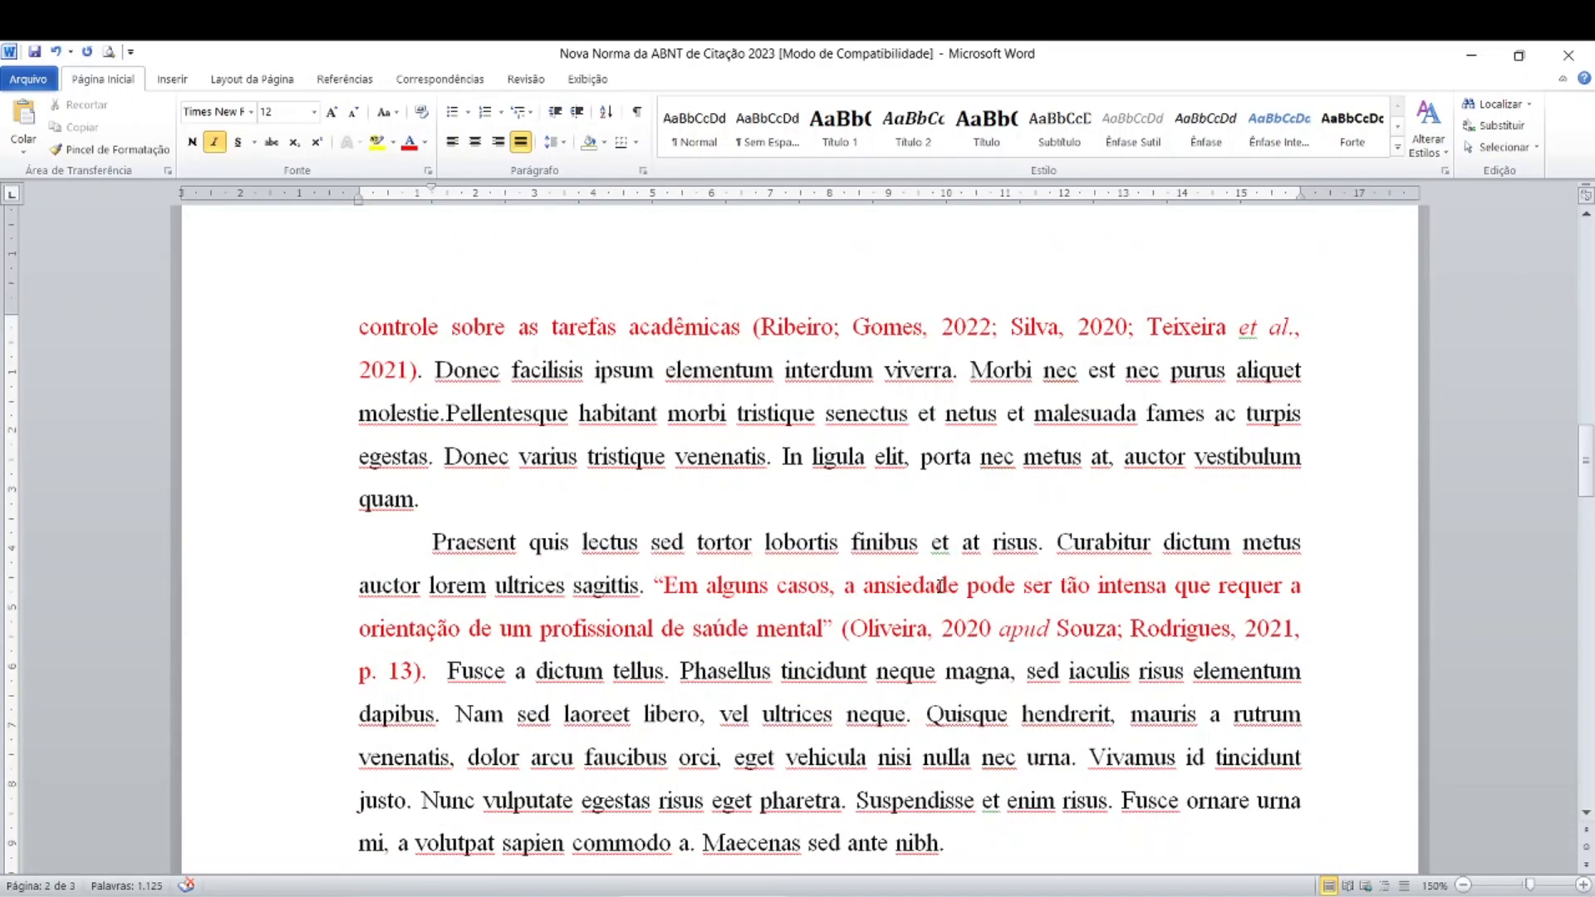
scroll(940, 587, up, 1)
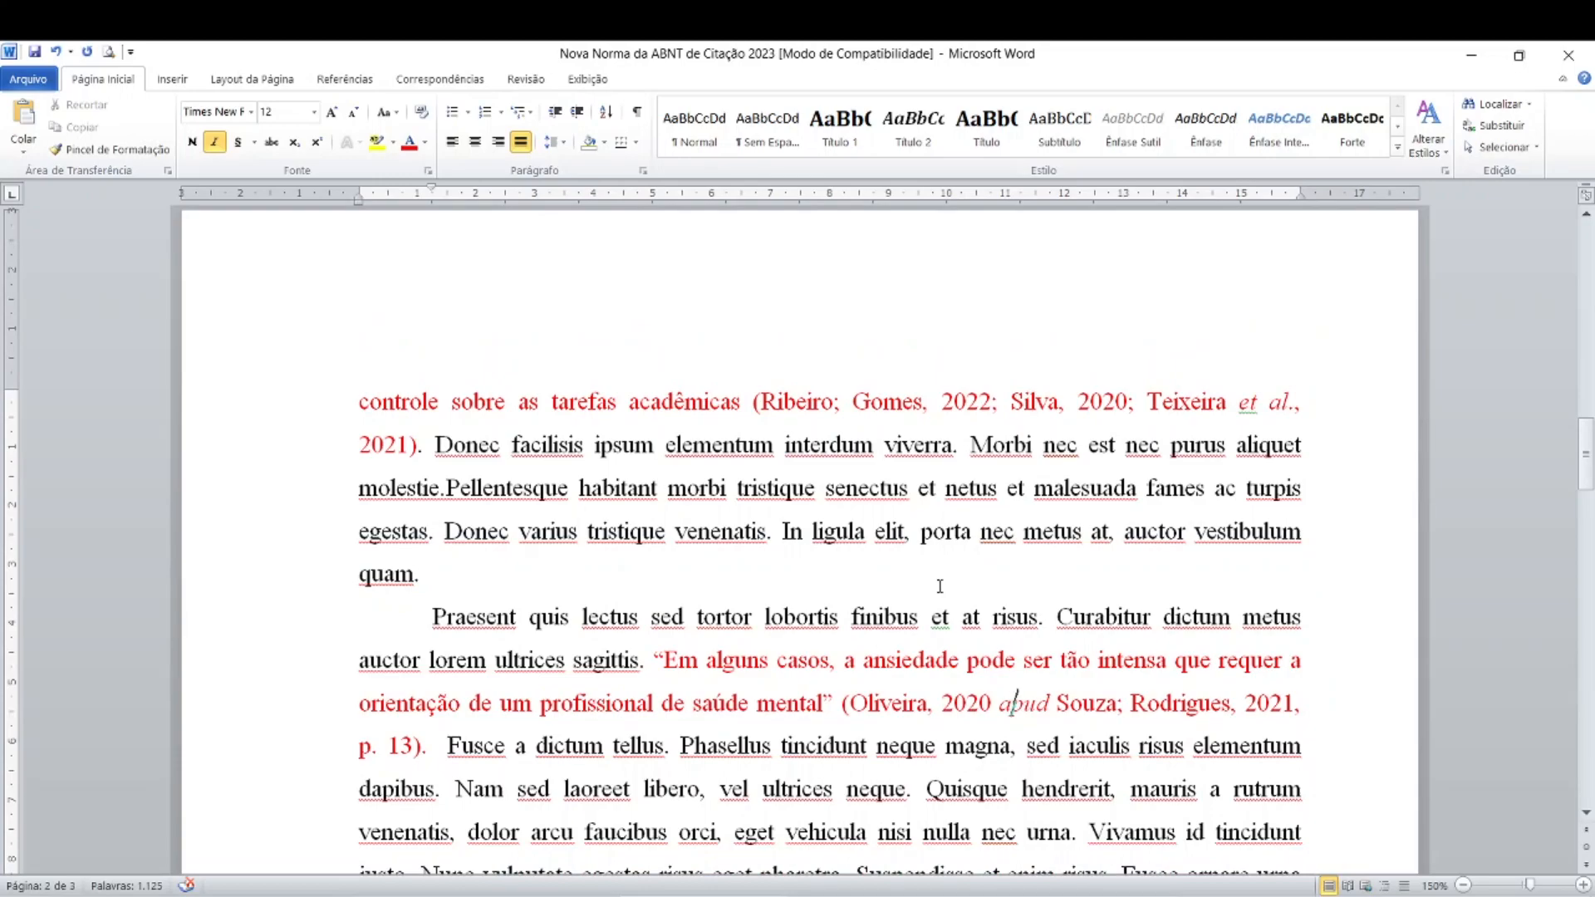
scroll(939, 586, up, 1)
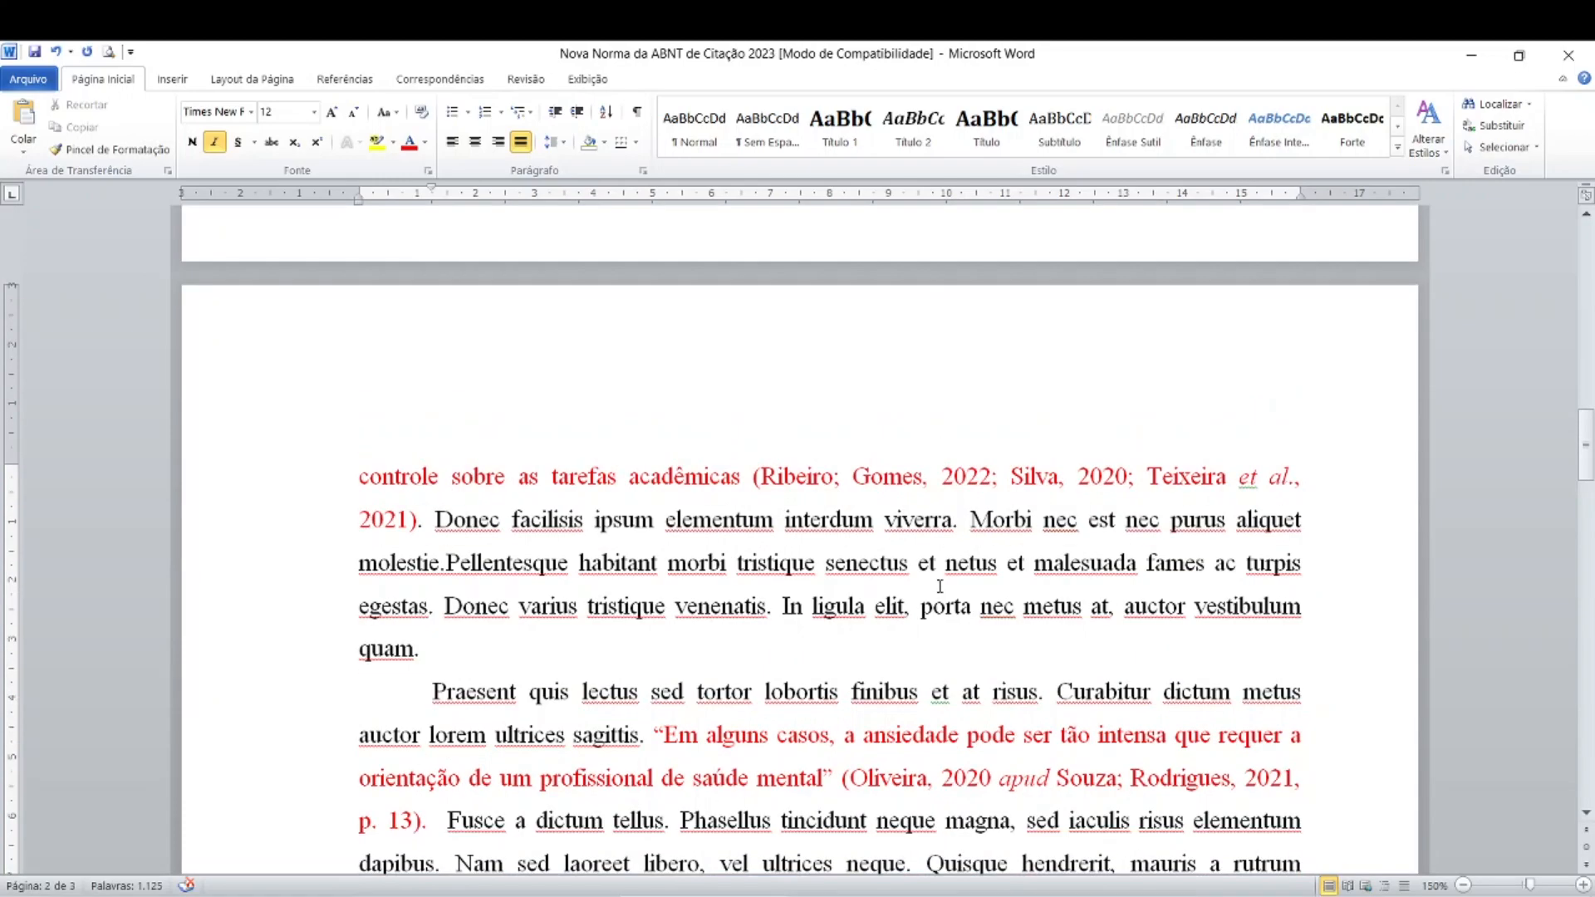
scroll(940, 587, up, 3)
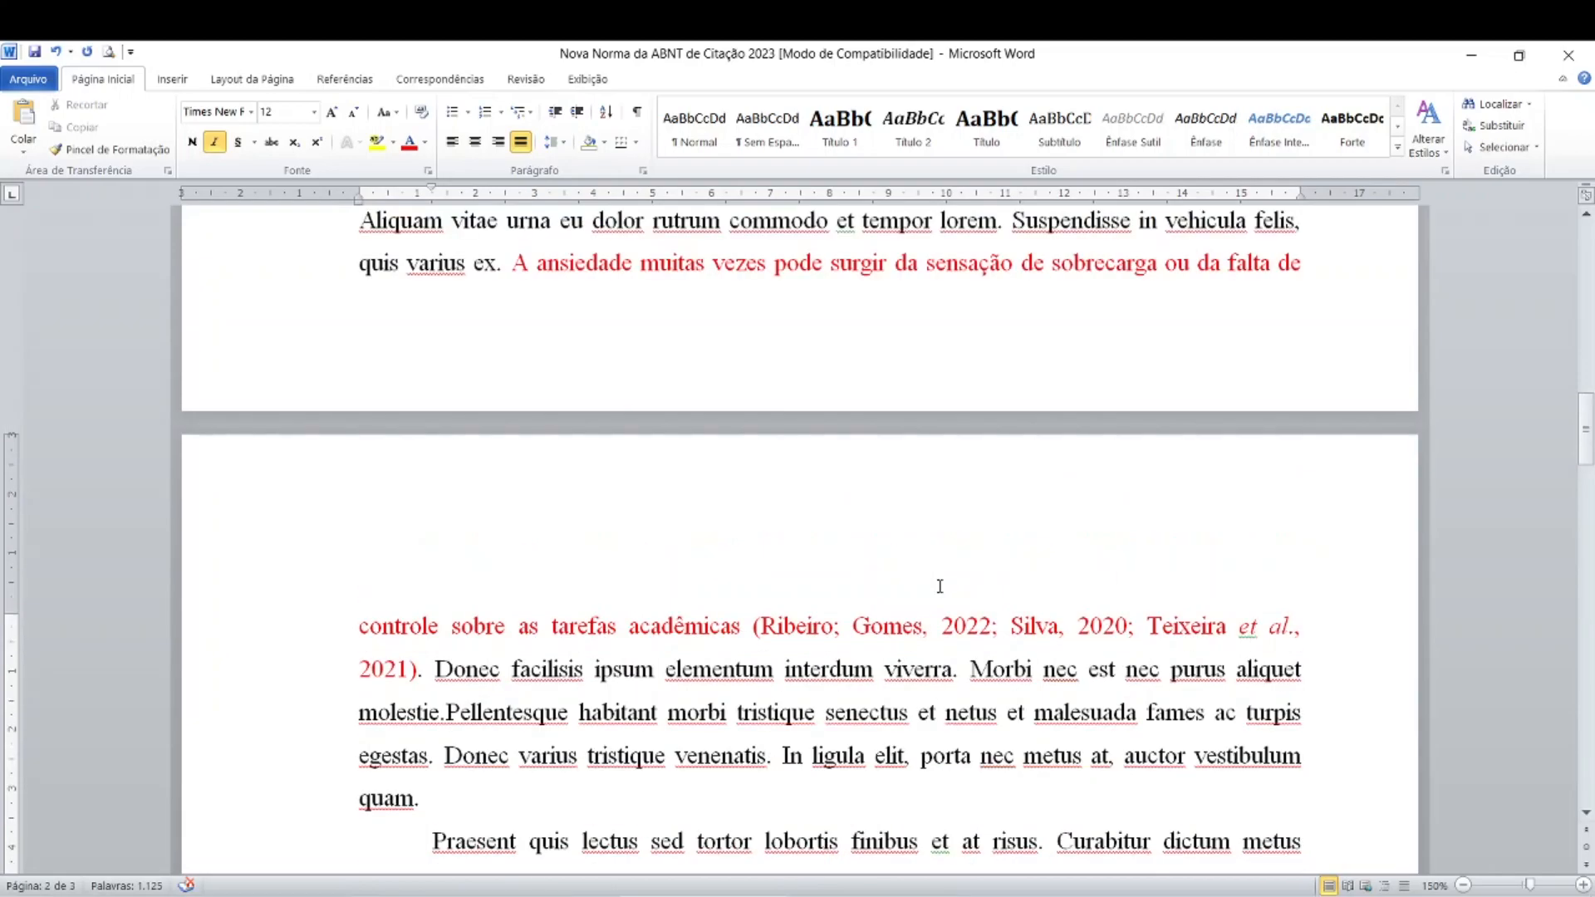
scroll(939, 586, up, 3)
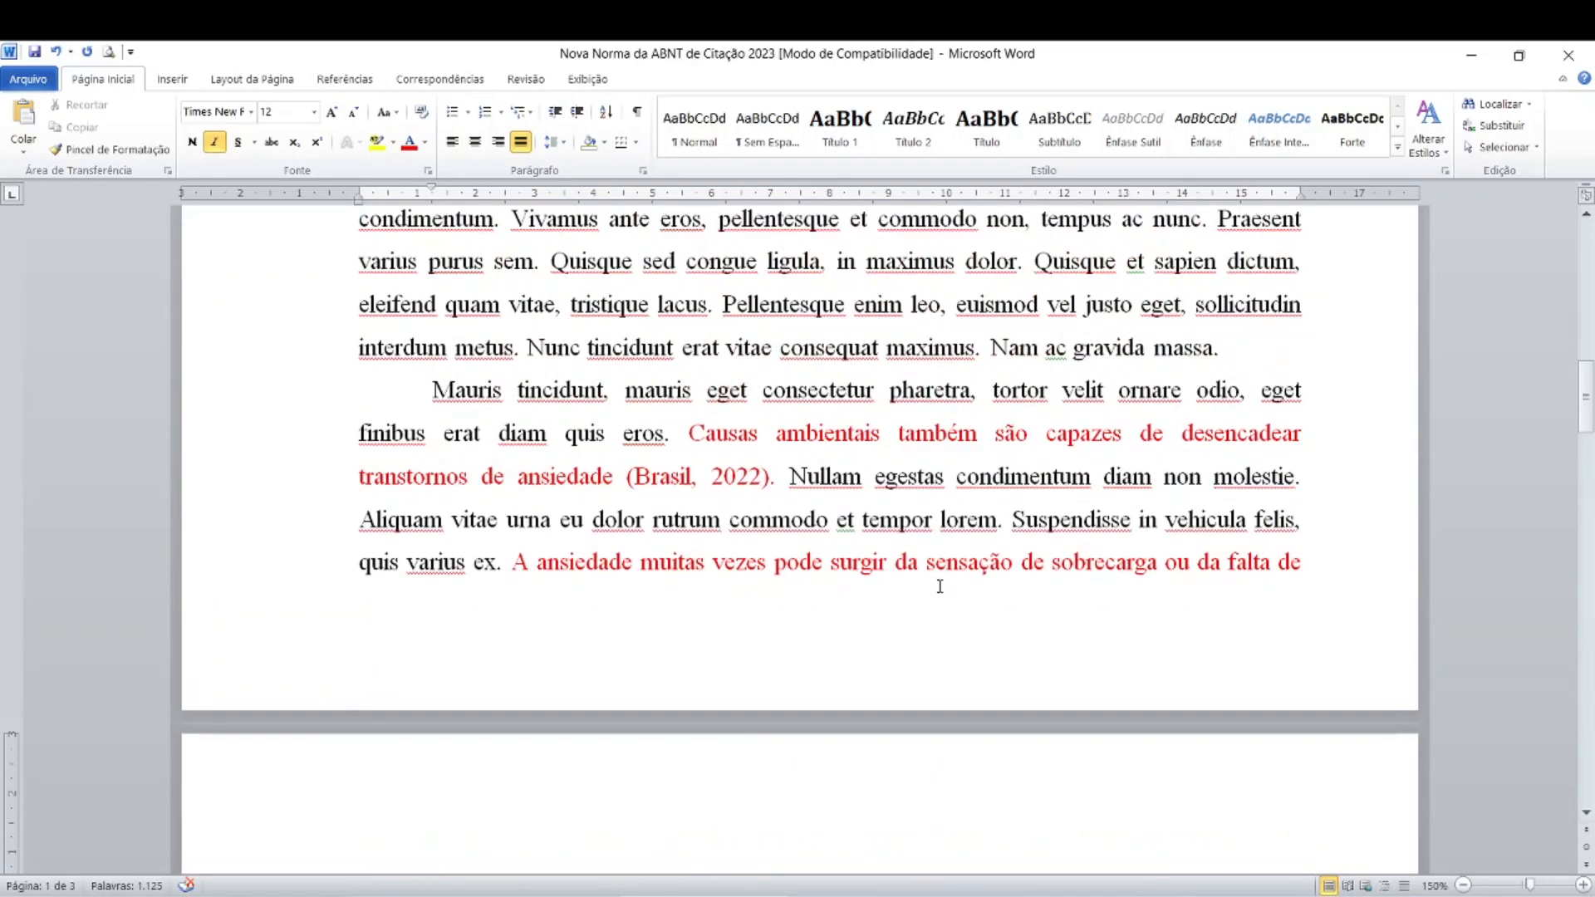
scroll(939, 587, up, 3)
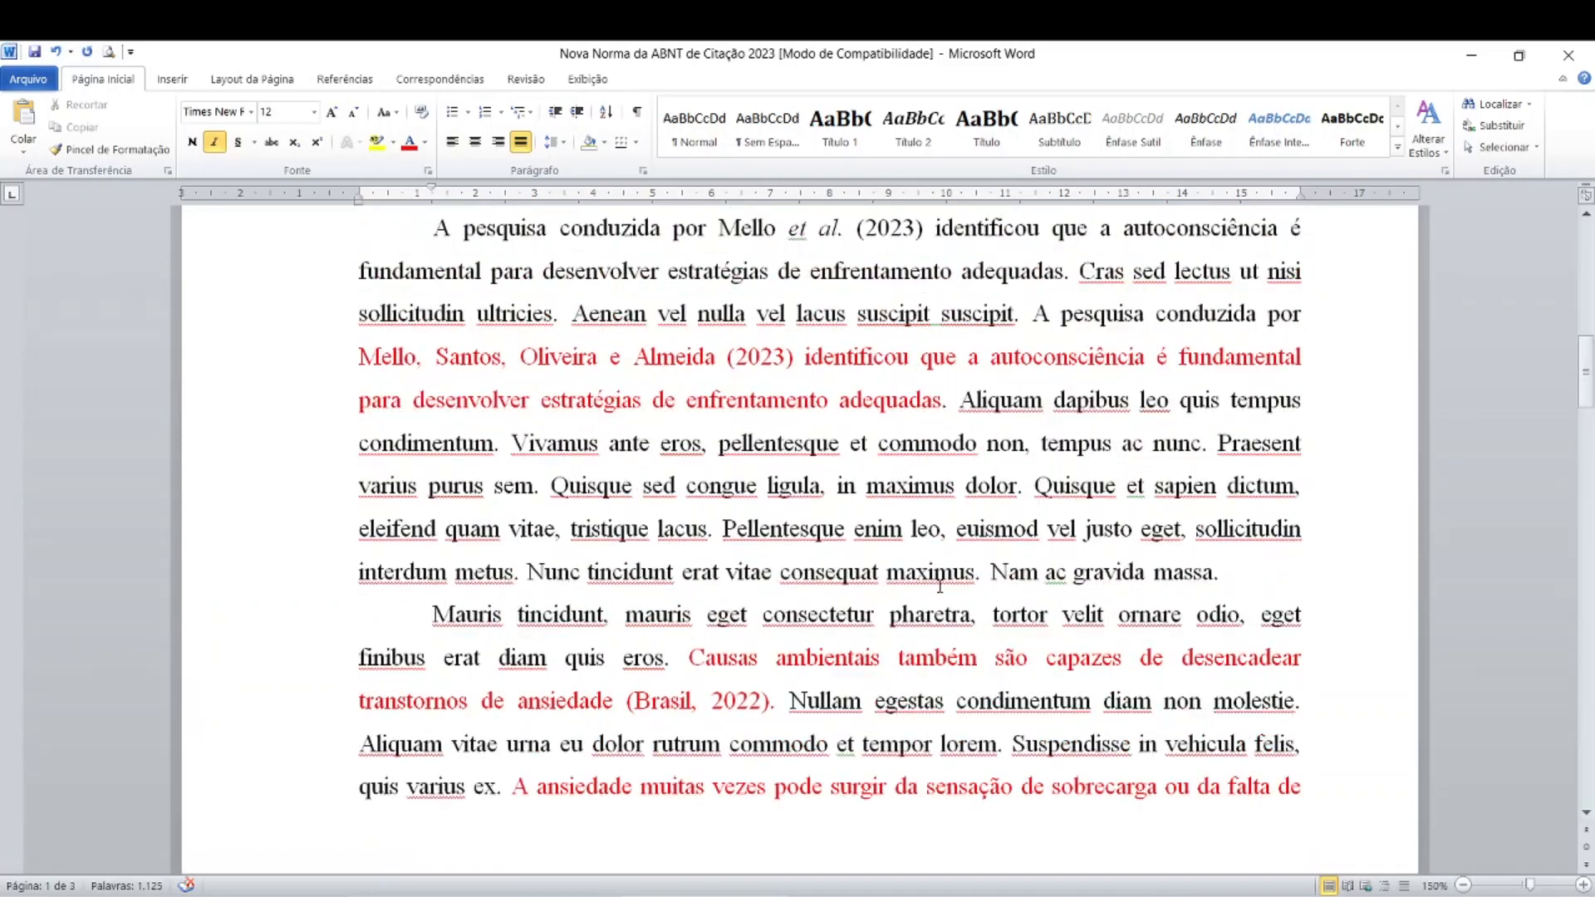
scroll(939, 587, up, 5)
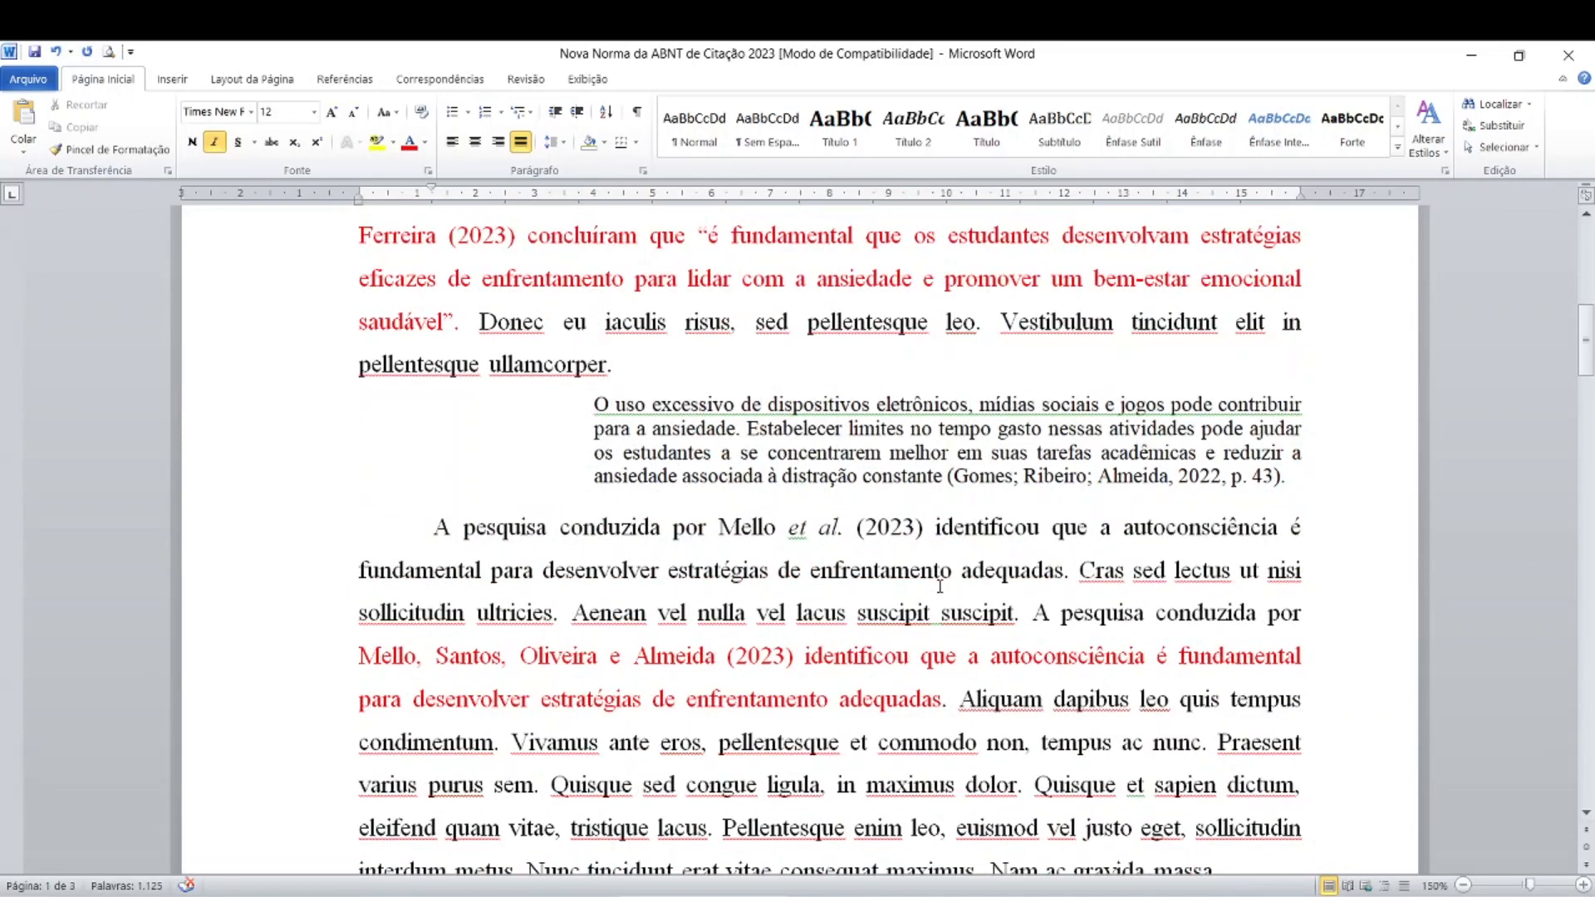
scroll(940, 587, up, 2)
scroll(940, 587, up, 1)
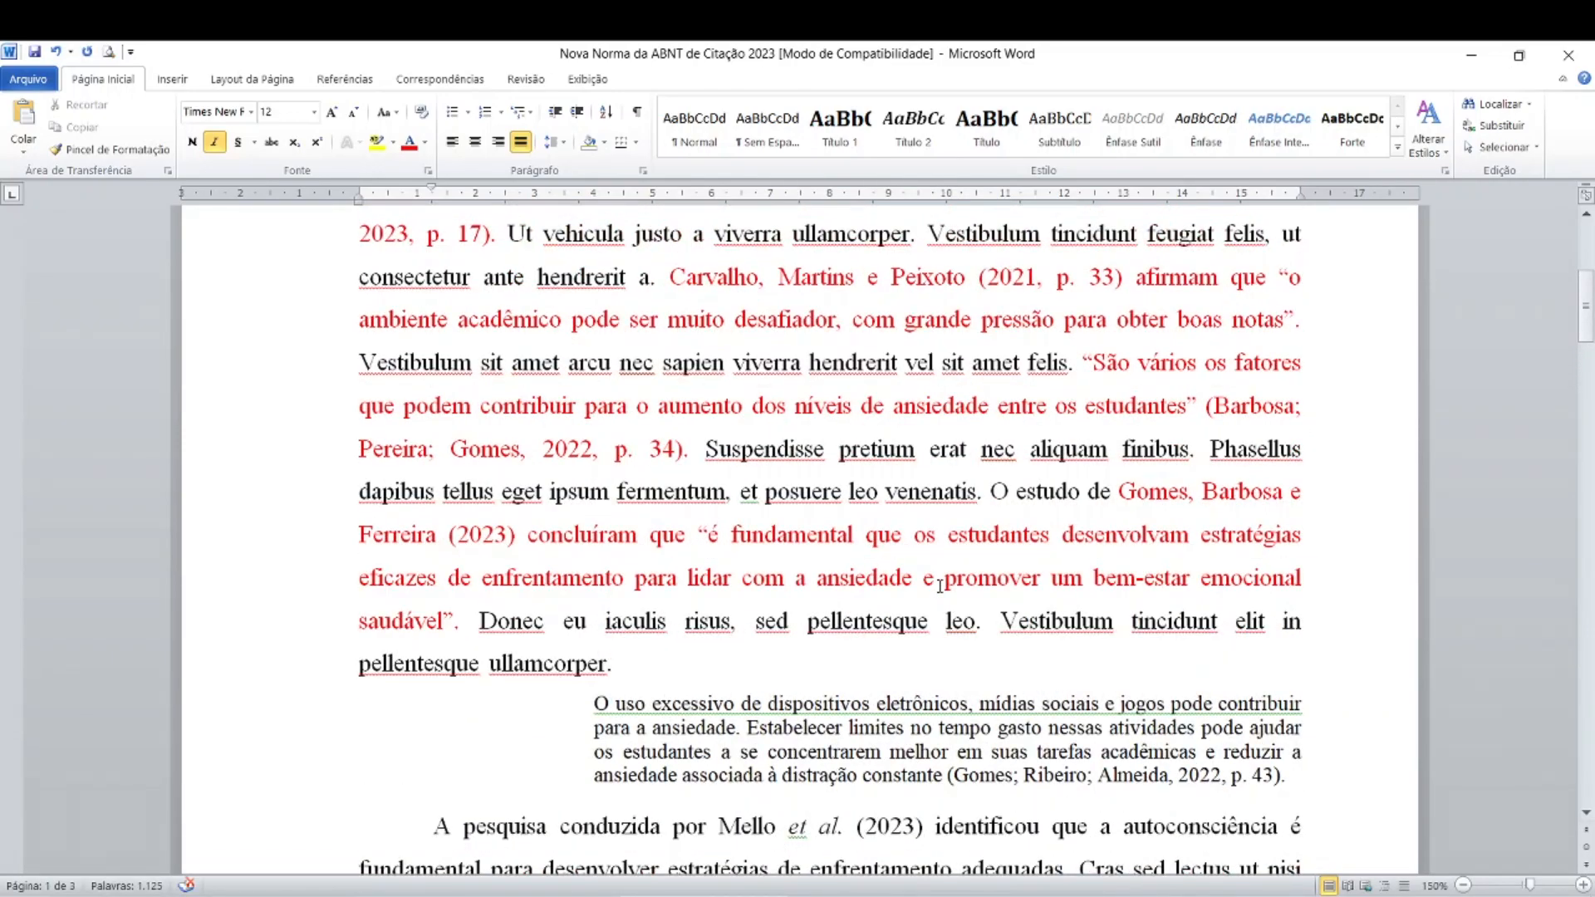